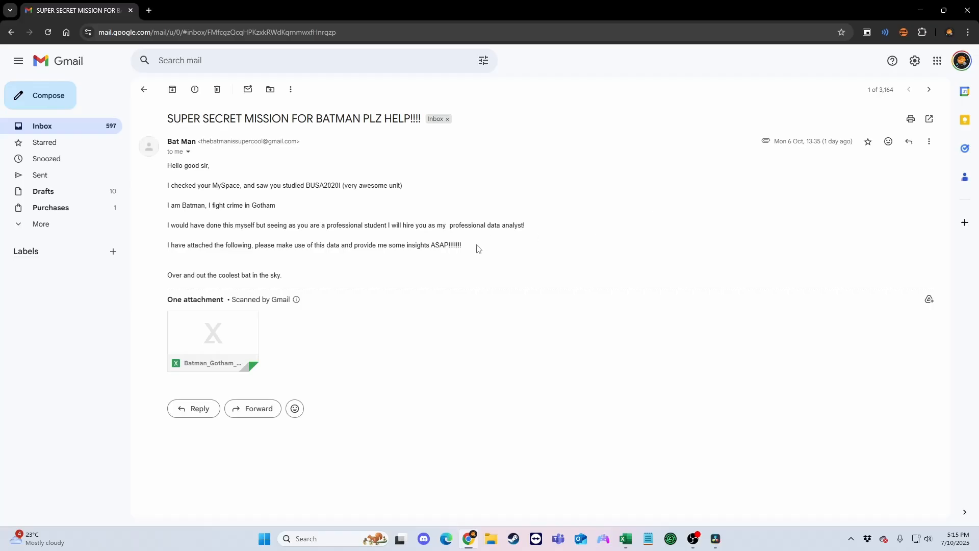
{"action": "left_click_drag", "start_coordinate": [477, 246], "coordinate": [376, 247]}
{"action": "left_click", "coordinate": [486, 260]}
{"action": "mouse_move", "coordinate": [299, 267]}
{"action": "left_mouse_down"}
{"action": "mouse_move", "coordinate": [131, 278]}
{"action": "mouse_move", "coordinate": [299, 281]}
{"action": "left_mouse_up"}
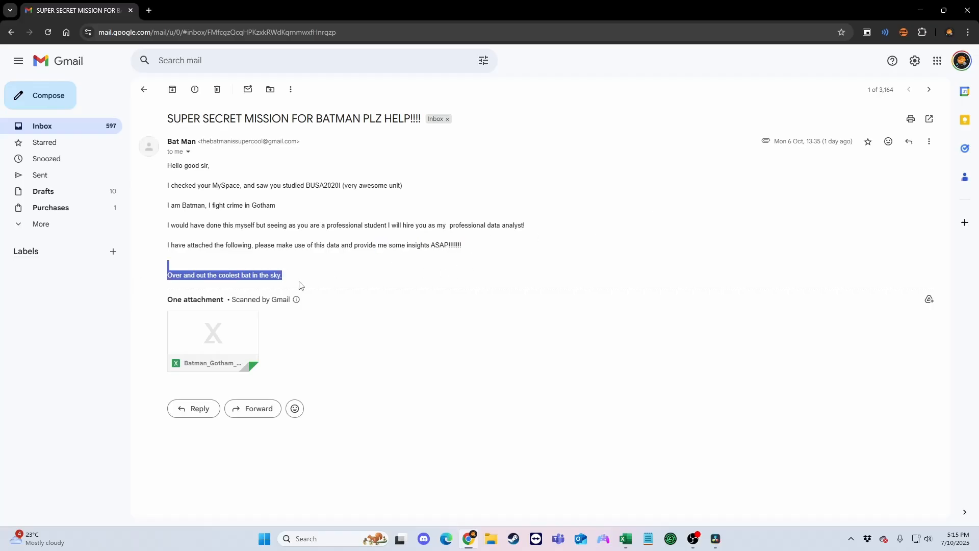
{"action": "left_click", "coordinate": [300, 285]}
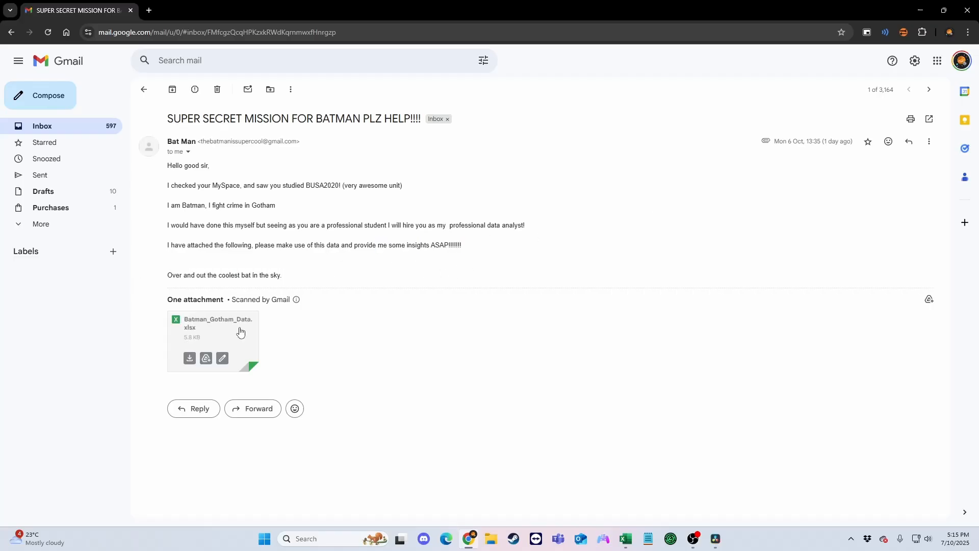
Download the Batman_Gotham_Data spreadsheet attached to the email and open it in Excel for editing.
{"action": "left_click", "coordinate": [193, 354]}
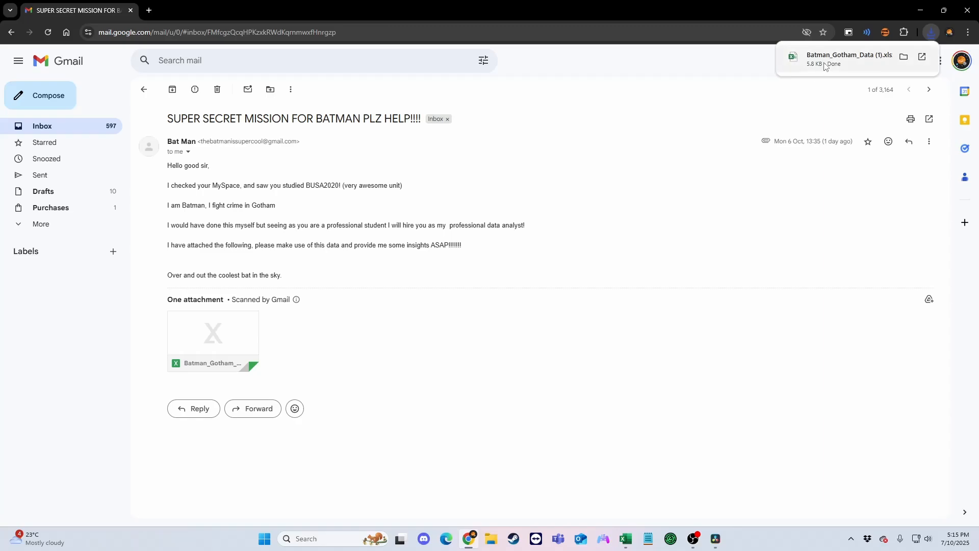
{"action": "left_click", "coordinate": [850, 59]}
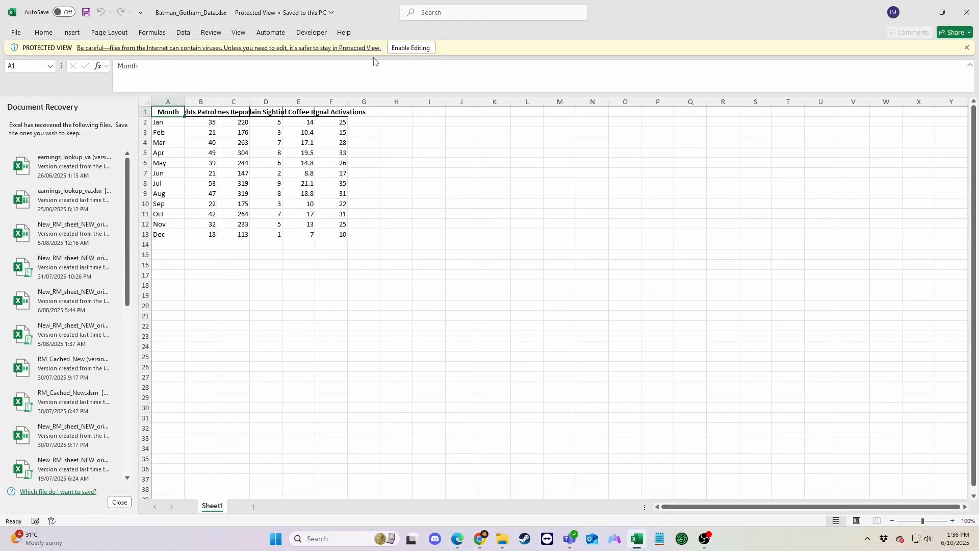
{"action": "left_click", "coordinate": [410, 48]}
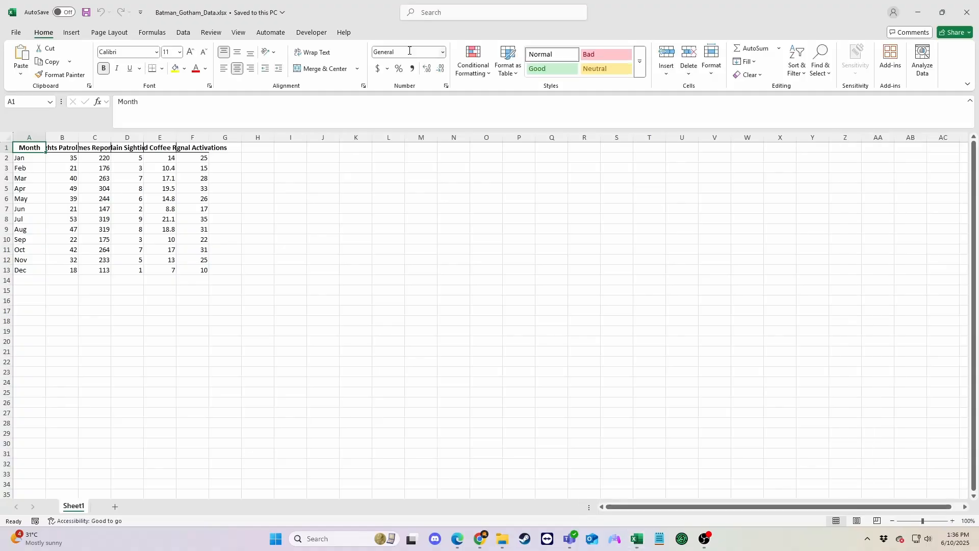
{"action": "left_click", "coordinate": [261, 201]}
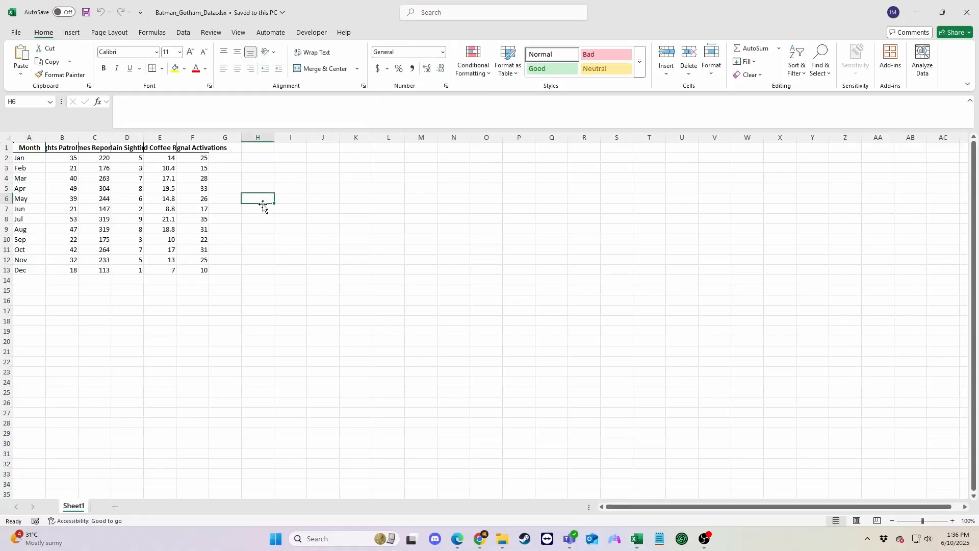
{"action": "left_click", "coordinate": [283, 287]}
Autofit the widths of columns A to F so the full headers fit.
{"action": "left_click", "coordinate": [38, 146]}
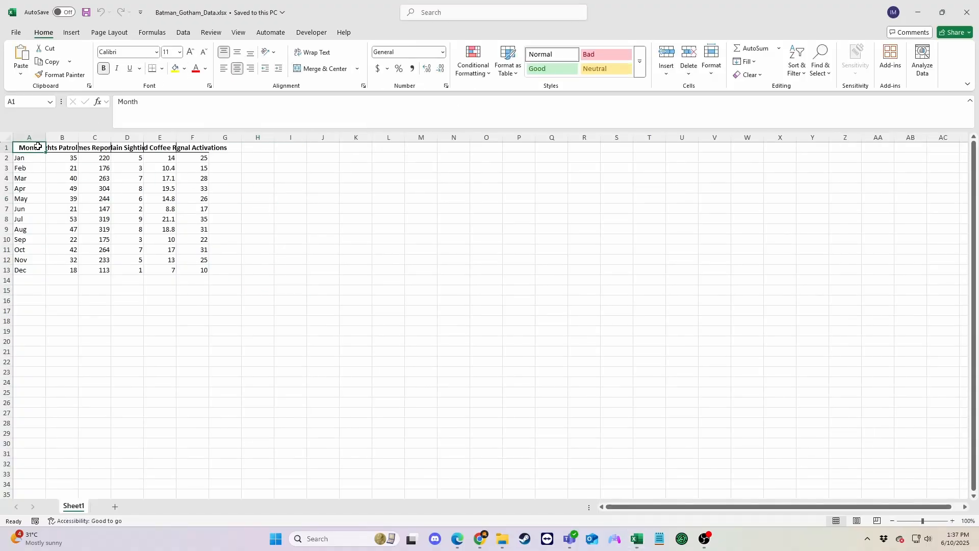
{"action": "left_click", "coordinate": [29, 138]}
{"action": "left_click", "coordinate": [203, 137], "text": "shift"}
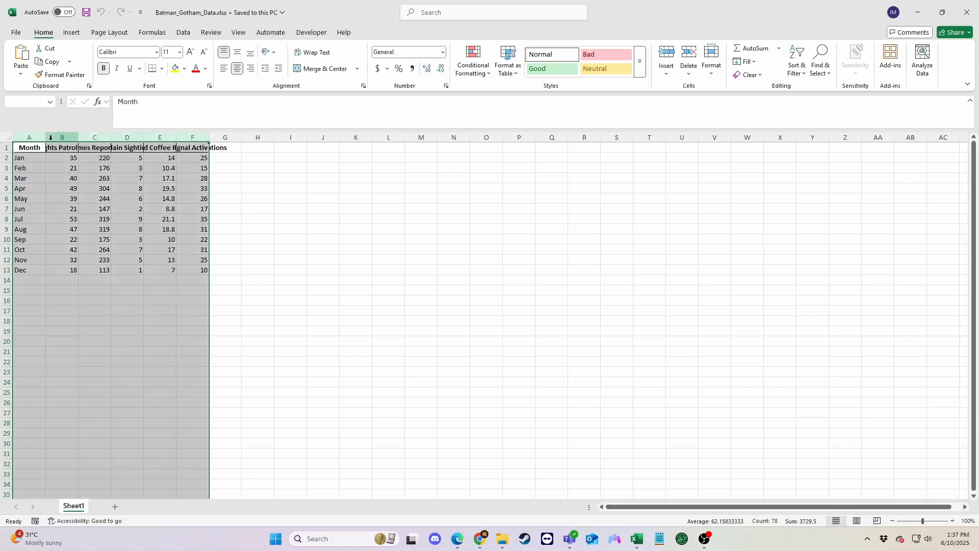
{"action": "double_click", "coordinate": [45, 138]}
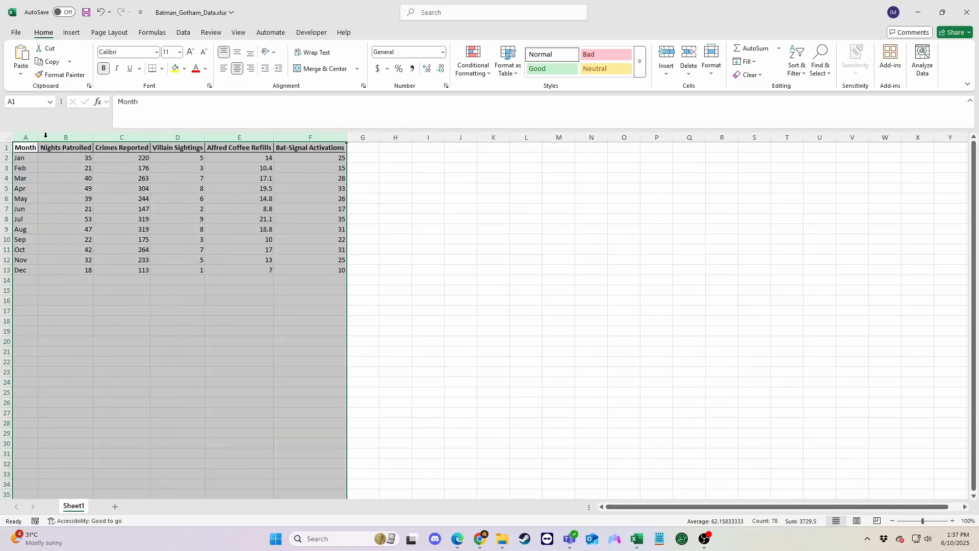
{"action": "left_click", "coordinate": [55, 288]}
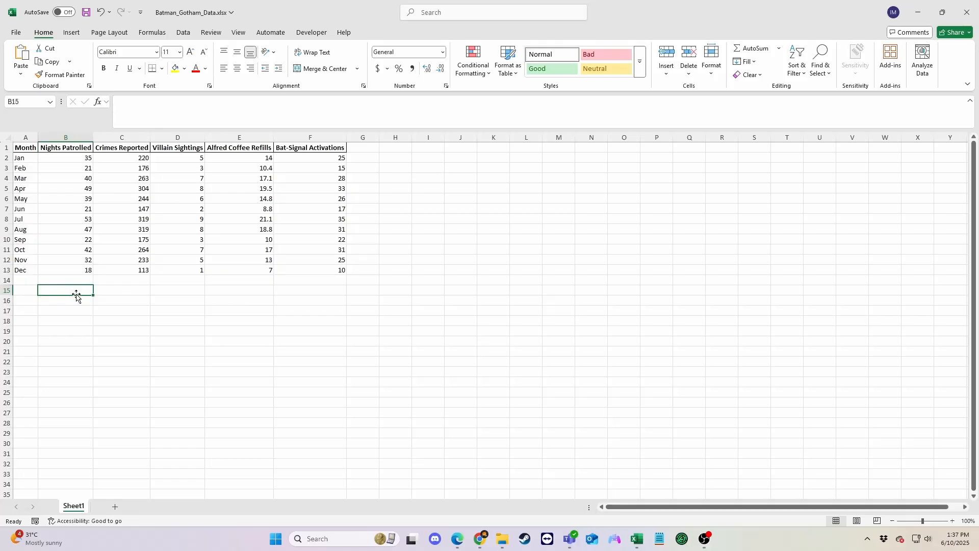
{"action": "left_click", "coordinate": [438, 310]}
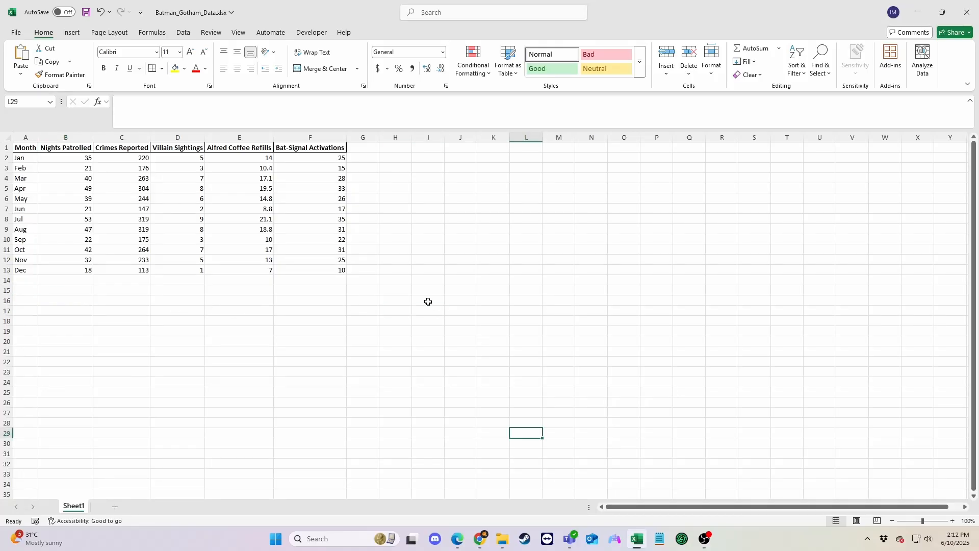
{"action": "left_click", "coordinate": [428, 302]}
{"action": "left_click", "coordinate": [402, 305]}
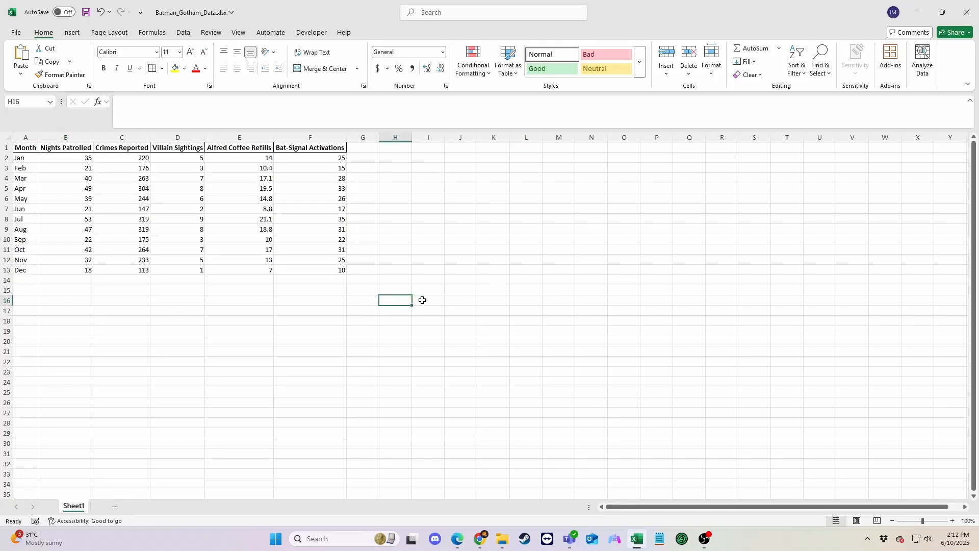
{"action": "left_click", "coordinate": [423, 300]}
{"action": "left_click", "coordinate": [423, 310]}
{"action": "left_click", "coordinate": [424, 300]}
{"action": "left_click", "coordinate": [426, 281]}
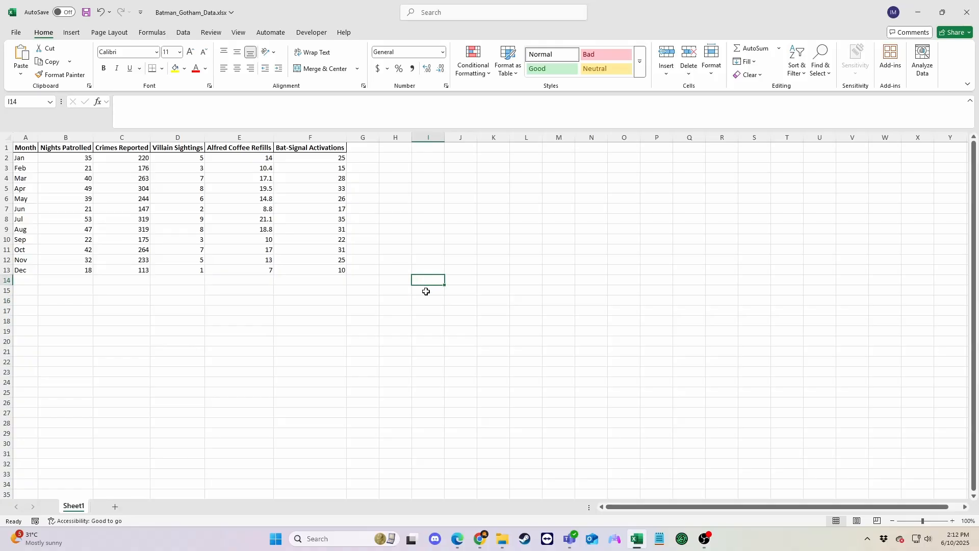
{"action": "left_click", "coordinate": [427, 291]}
{"action": "left_click", "coordinate": [424, 301]}
{"action": "left_click", "coordinate": [423, 308]}
{"action": "left_click", "coordinate": [426, 293]}
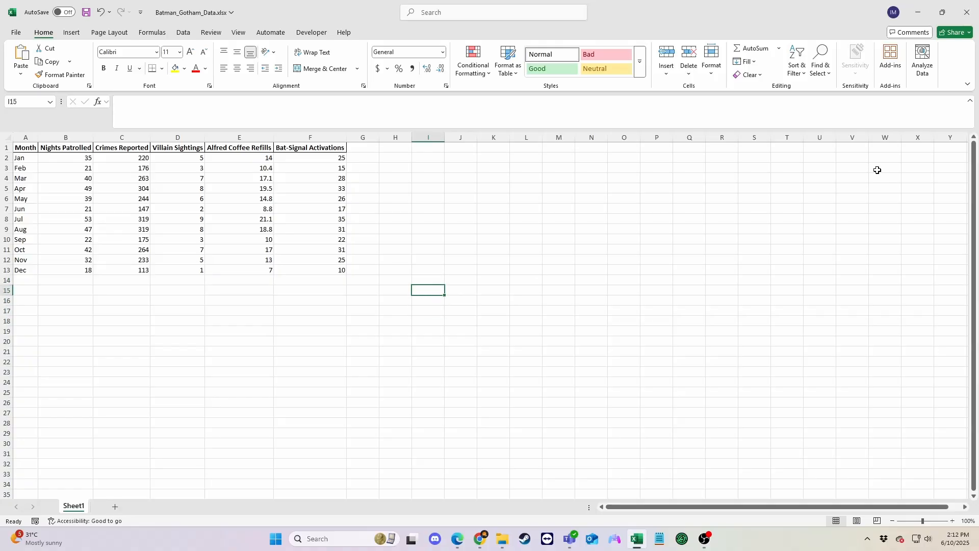
Enable the Analysis ToolPak add-in through the Excel add-ins options.
{"action": "left_click", "coordinate": [15, 33]}
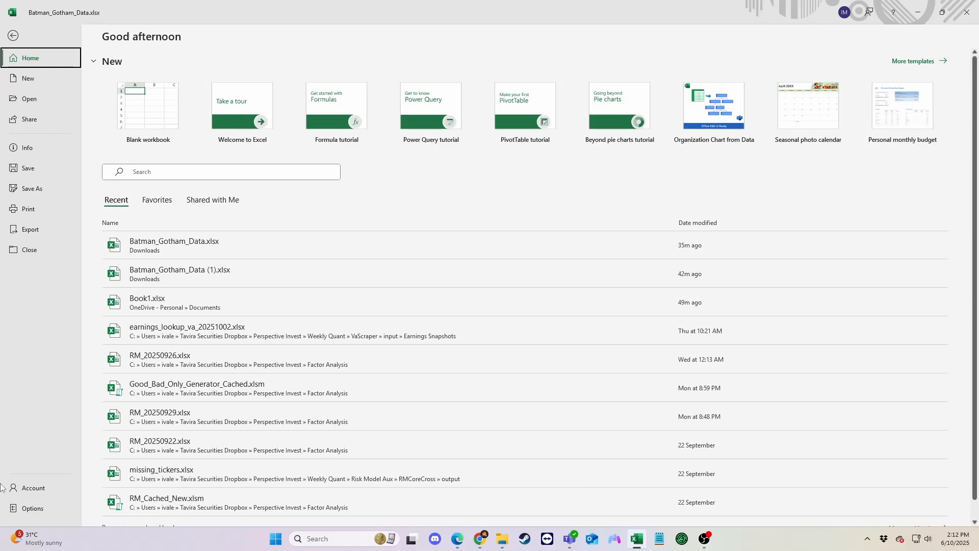
{"action": "left_click", "coordinate": [27, 507]}
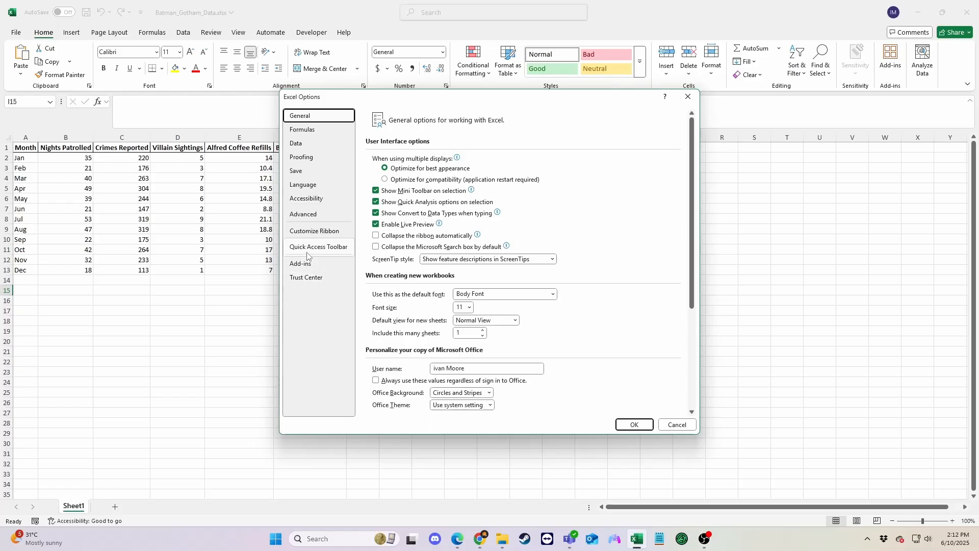
{"action": "left_click", "coordinate": [302, 265]}
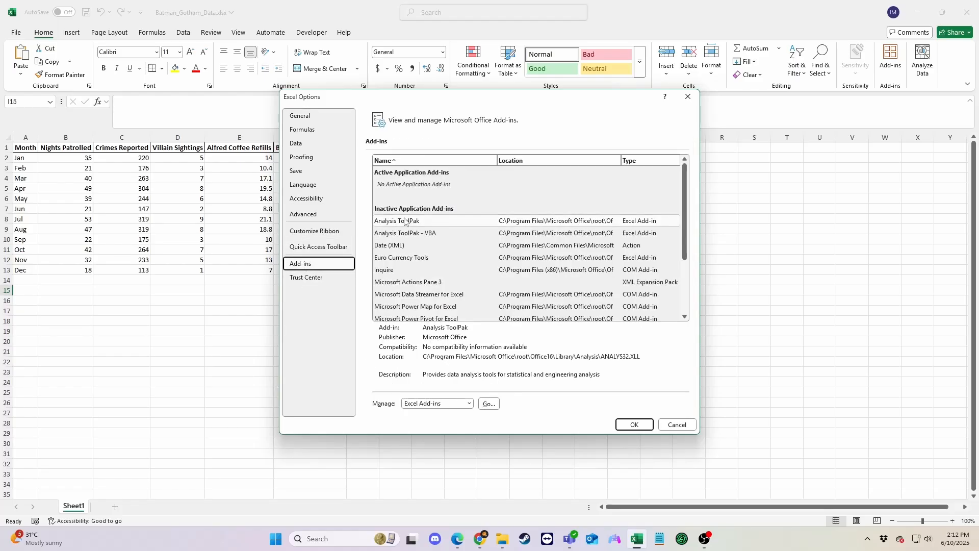
{"action": "left_click", "coordinate": [489, 404]}
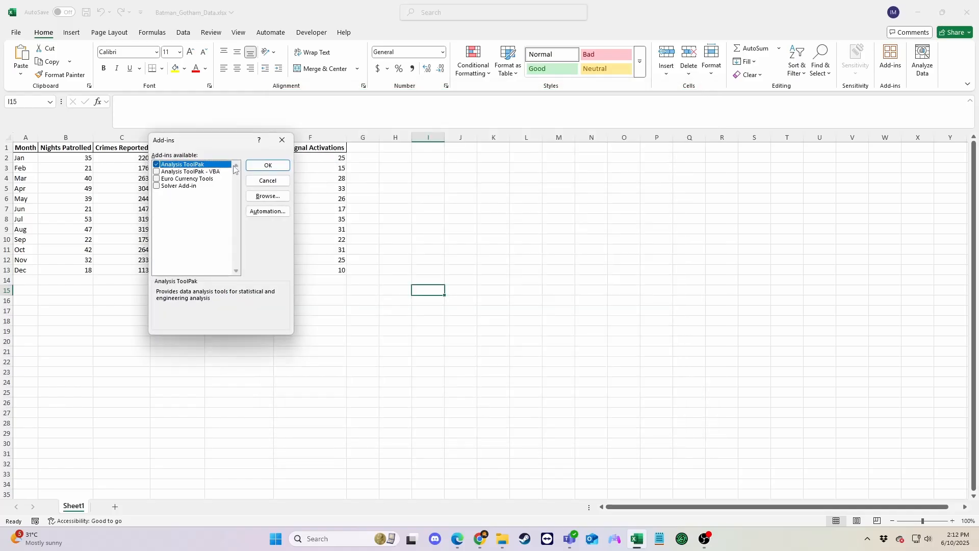
{"action": "left_click", "coordinate": [266, 166]}
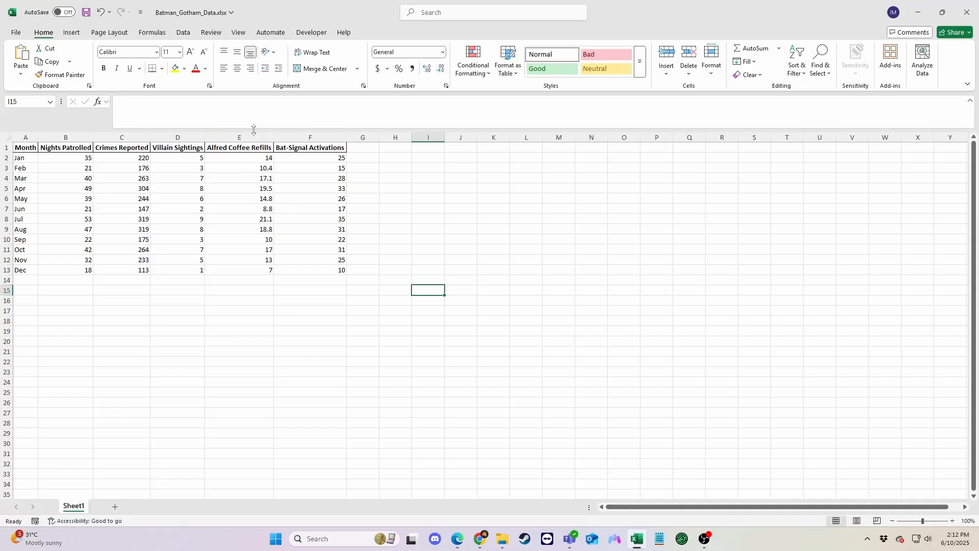
Look through the list of available Data Analysis tools and close it without running any.
{"action": "left_click", "coordinate": [182, 33]}
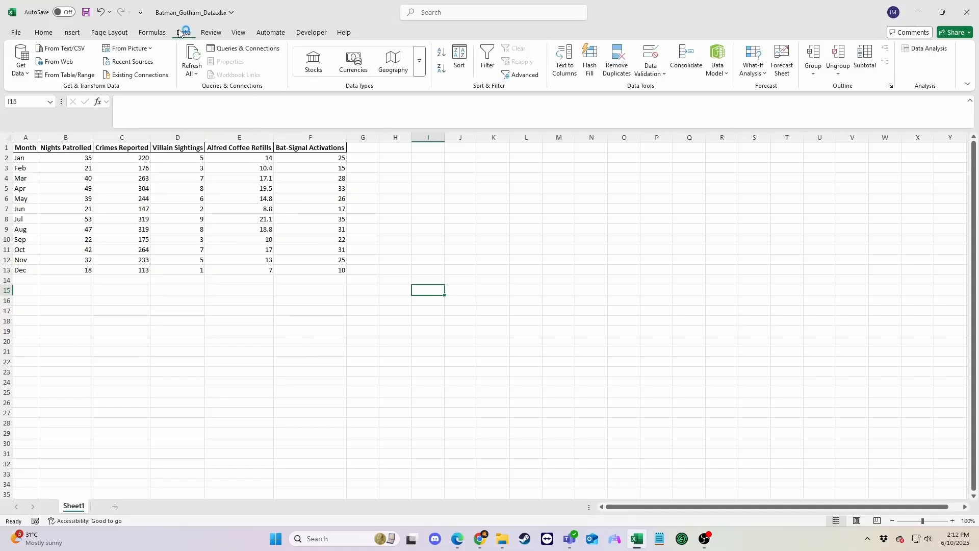
{"action": "left_click", "coordinate": [925, 48]}
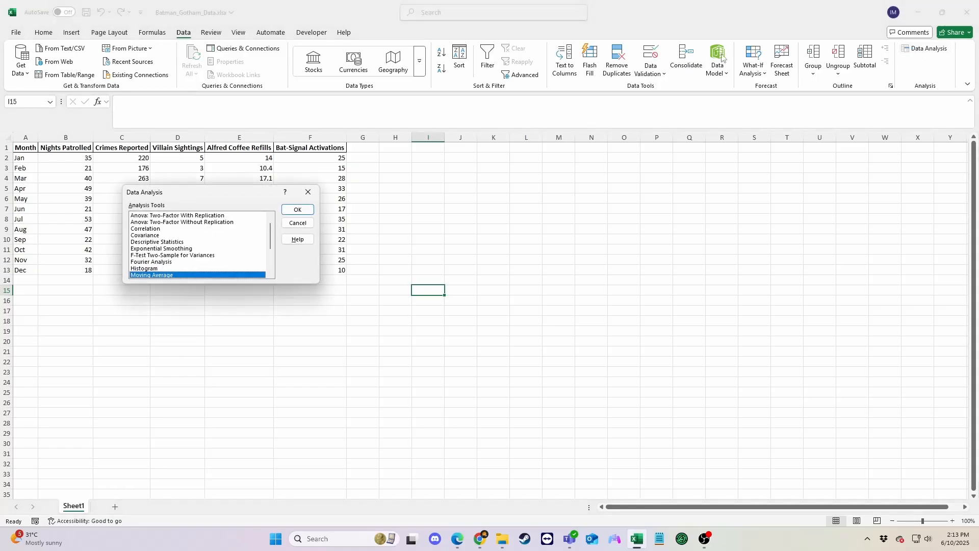
{"action": "scroll", "coordinate": [213, 250], "scroll_direction": "down", "scroll_amount": 3}
{"action": "scroll", "coordinate": [222, 245], "scroll_direction": "up", "scroll_amount": 3}
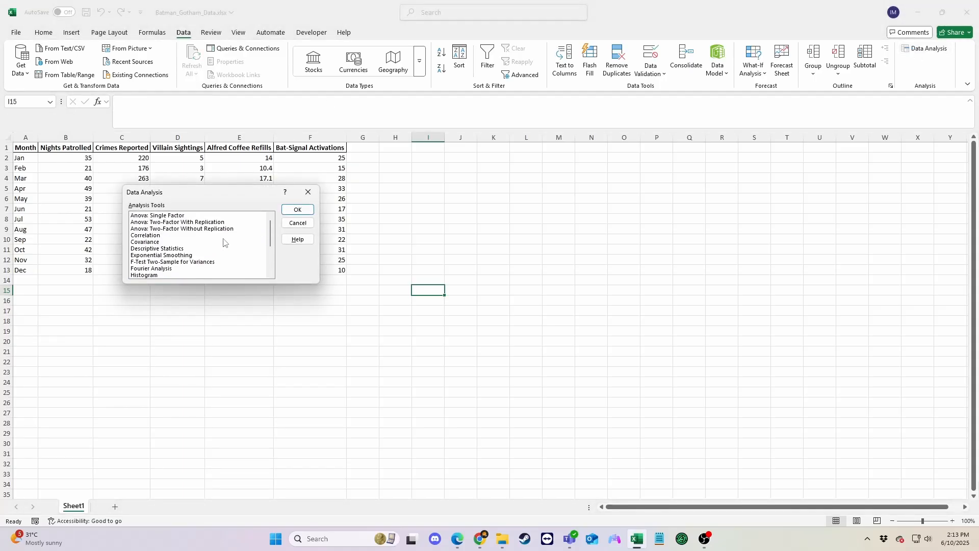
{"action": "left_click", "coordinate": [306, 225]}
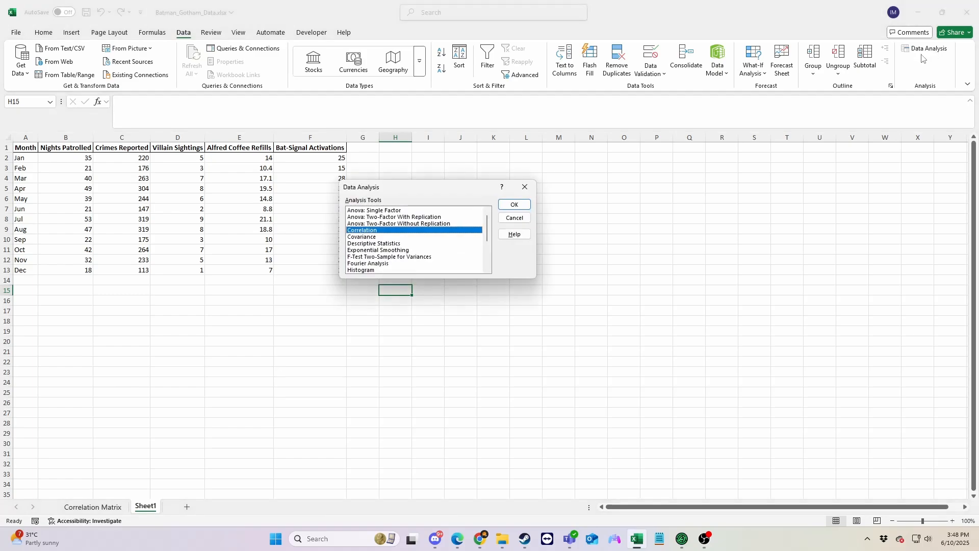
Start a Descriptive Statistics analysis with $B$1:$F$13 on Sheet1 as the input range.
{"action": "left_click", "coordinate": [378, 244]}
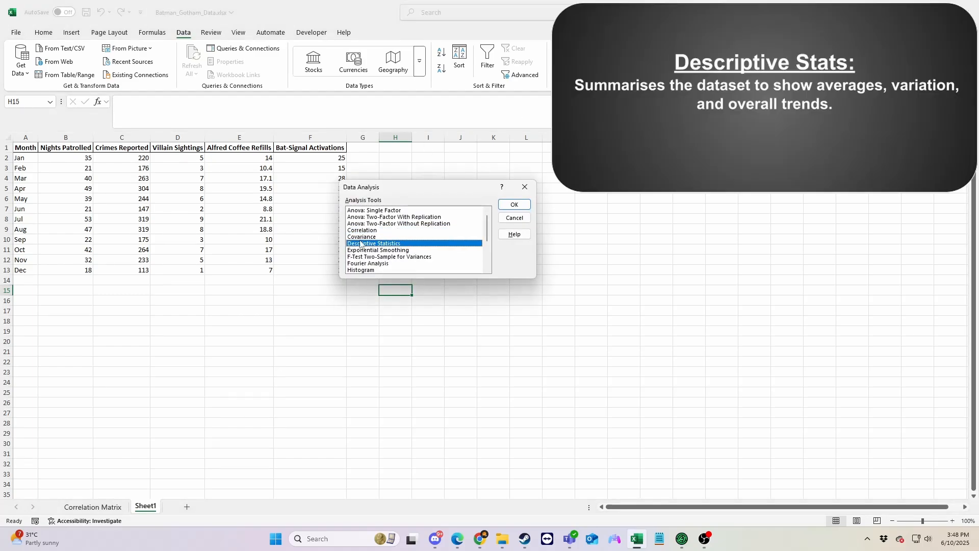
{"action": "left_click", "coordinate": [510, 205]}
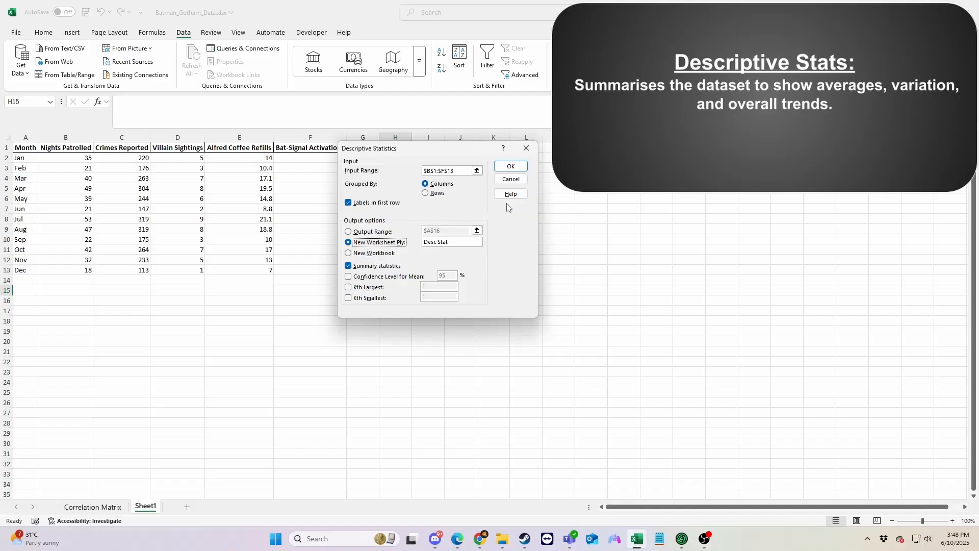
{"action": "left_click", "coordinate": [477, 170]}
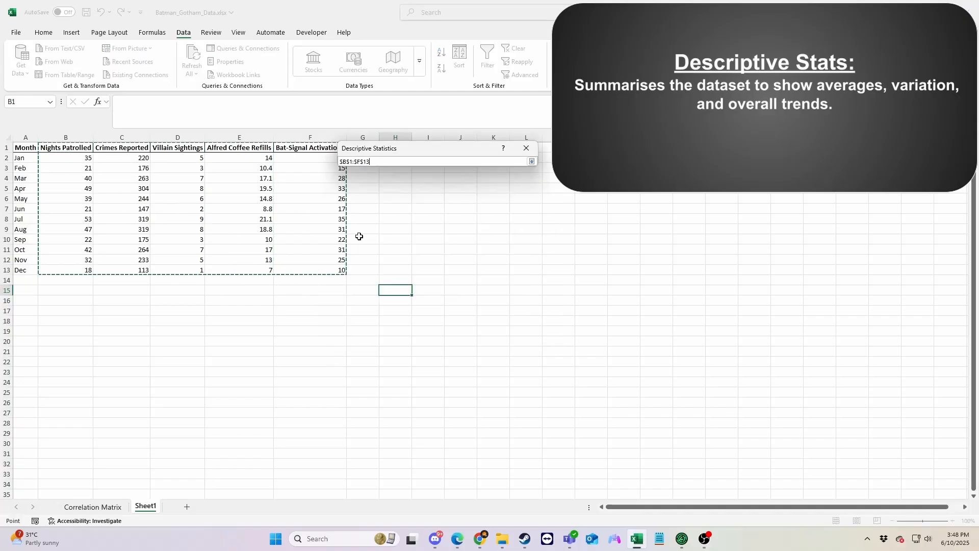
{"action": "left_click", "coordinate": [532, 162]}
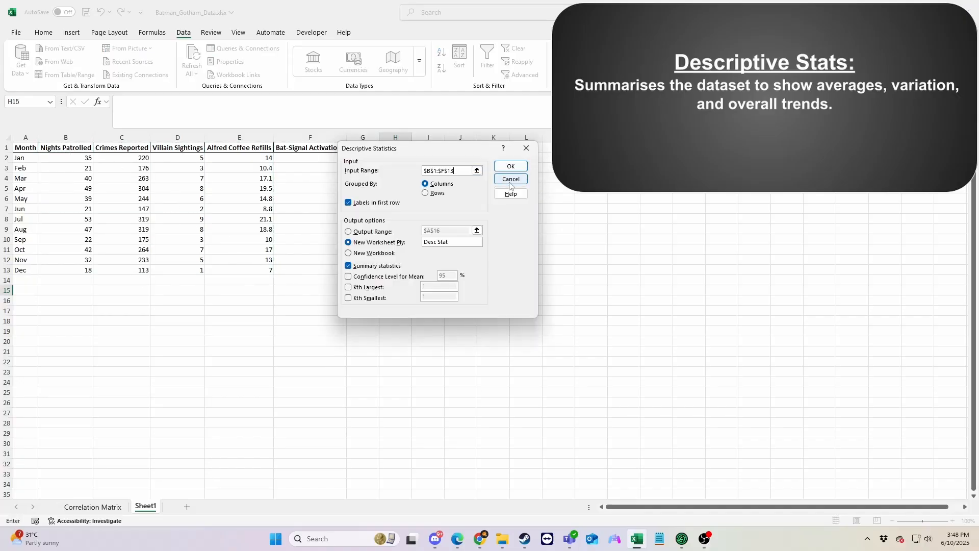
Generate summary statistics grouped by columns, with labels in the first row, on a new worksheet named Desc Stat.
{"action": "left_click", "coordinate": [432, 184]}
{"action": "left_click", "coordinate": [364, 203]}
{"action": "left_click", "coordinate": [363, 203]}
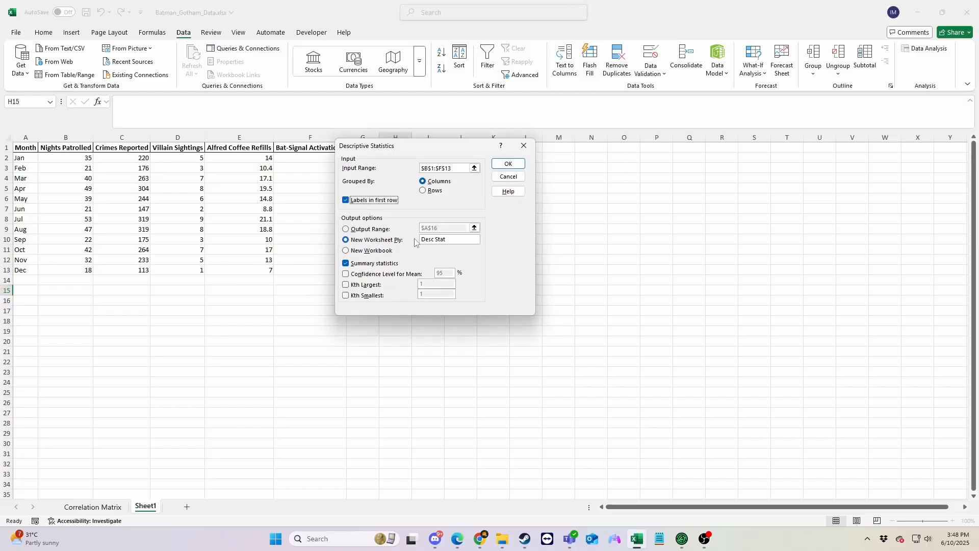
{"action": "left_click", "coordinate": [346, 239]}
{"action": "left_click", "coordinate": [454, 240]}
{"action": "left_click", "coordinate": [508, 164]}
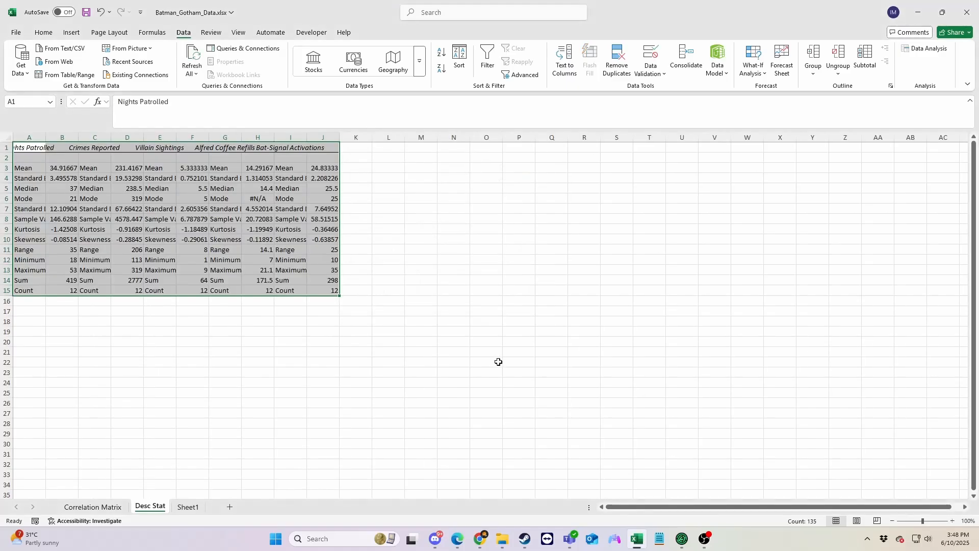
{"action": "left_click", "coordinate": [476, 375]}
Move the statistics blocks on the Desc Stat sheet apart, leaving one blank column between each variable's table.
{"action": "left_click_drag", "start_coordinate": [92, 149], "coordinate": [332, 290]}
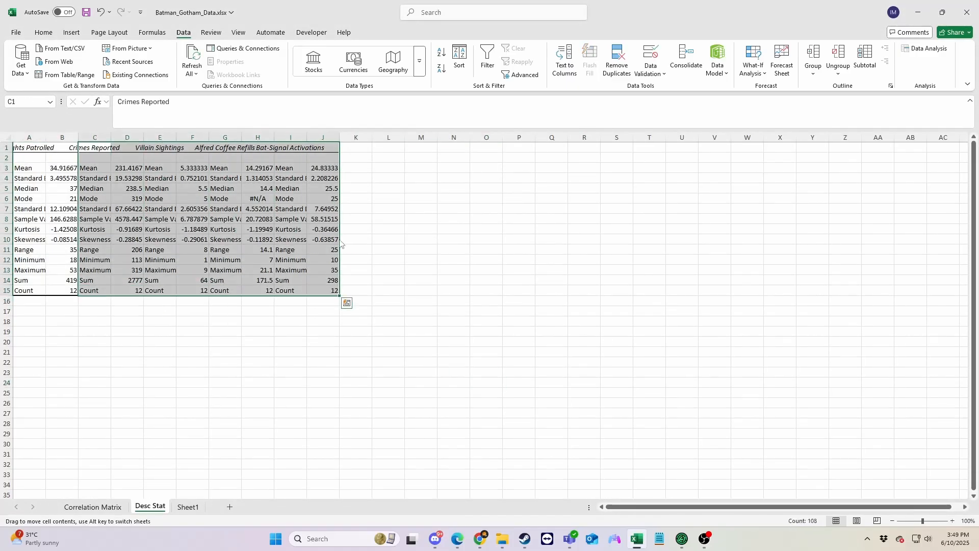
{"action": "left_click_drag", "start_coordinate": [341, 239], "coordinate": [448, 215]}
{"action": "left_click", "coordinate": [199, 149]}
{"action": "left_click", "coordinate": [342, 287], "text": "shift"}
{"action": "left_click", "coordinate": [282, 151]}
{"action": "left_click", "coordinate": [386, 287], "text": "shift"}
{"action": "left_click", "coordinate": [376, 149]}
{"action": "left_click", "coordinate": [424, 287], "text": "shift"}
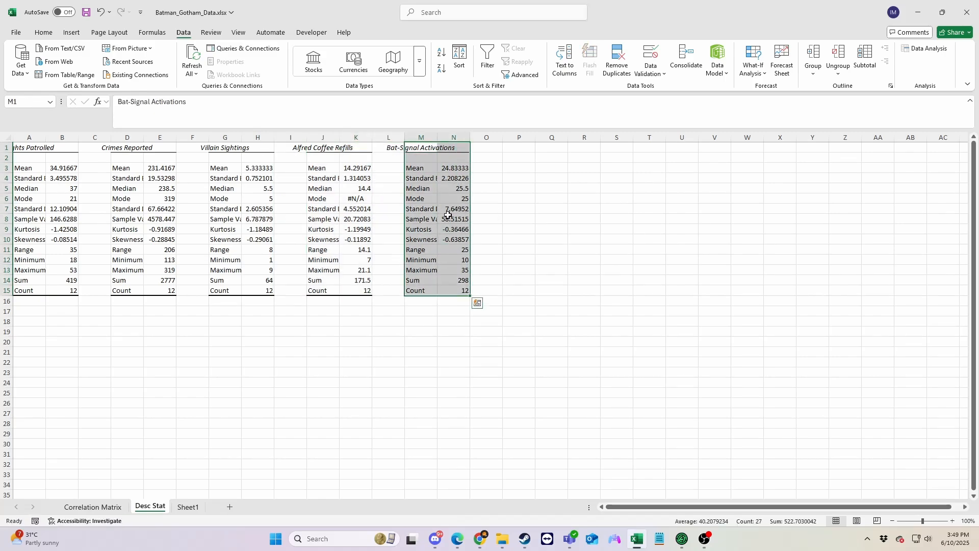
Autofit the widths of columns A to N on the Desc Stat sheet.
{"action": "left_click", "coordinate": [30, 137]}
{"action": "left_click", "coordinate": [452, 138], "text": "shift"}
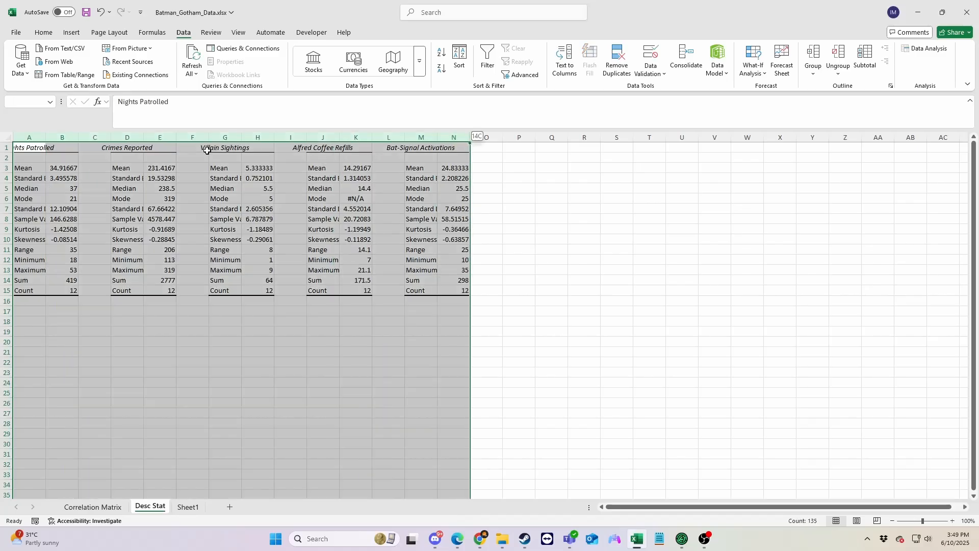
{"action": "double_click", "coordinate": [45, 134]}
{"action": "left_click", "coordinate": [339, 401]}
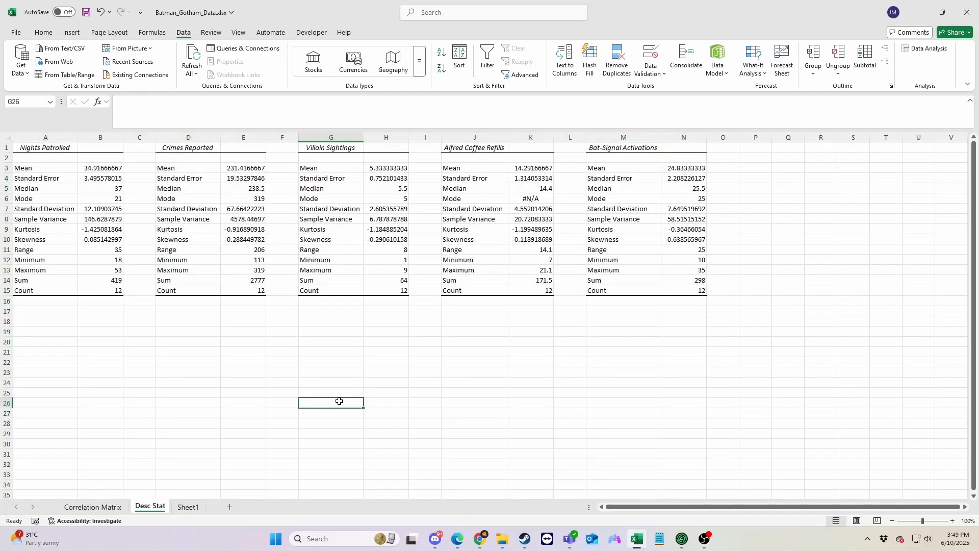
Examine the mean, standard deviation, minimum, maximum and sum in the Nights Patrolled statistics table on the Desc Stat sheet.
{"action": "left_click_drag", "start_coordinate": [39, 170], "coordinate": [102, 169]}
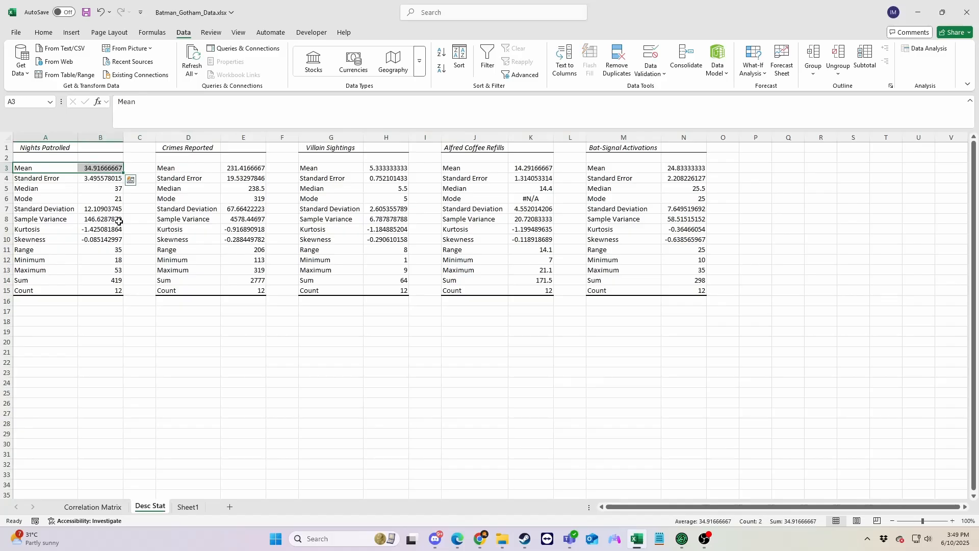
{"action": "left_click_drag", "start_coordinate": [40, 209], "coordinate": [102, 209]}
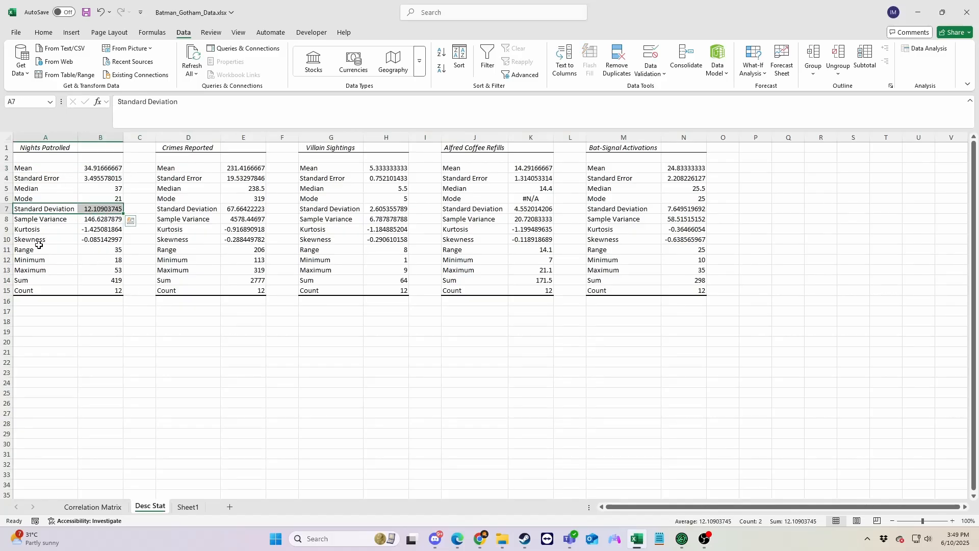
{"action": "left_click_drag", "start_coordinate": [31, 259], "coordinate": [110, 280]}
{"action": "left_click", "coordinate": [143, 362]}
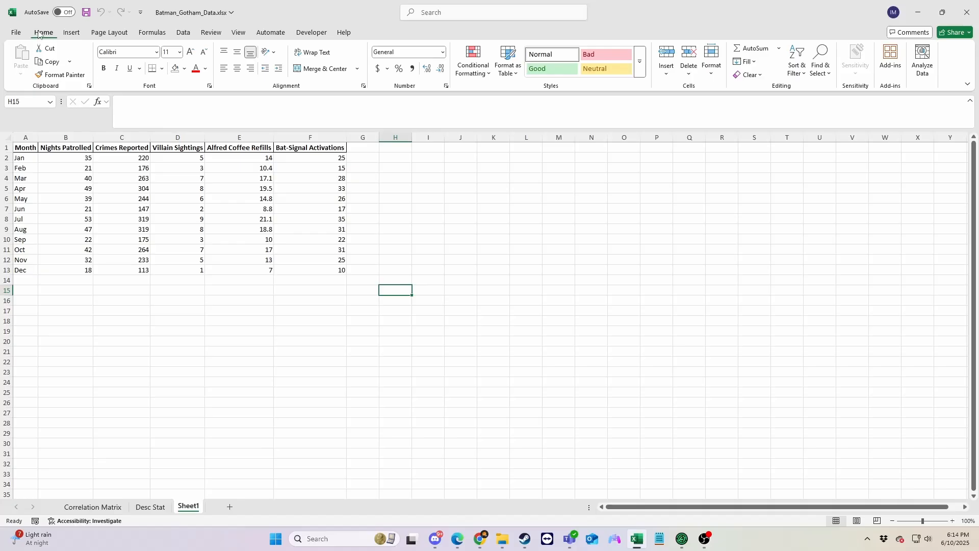
Start a Regression analysis on Sheet1 with $B$1:$B$13 as the Y range and $E$1:$F$13 as the X range.
{"action": "left_click", "coordinate": [182, 33]}
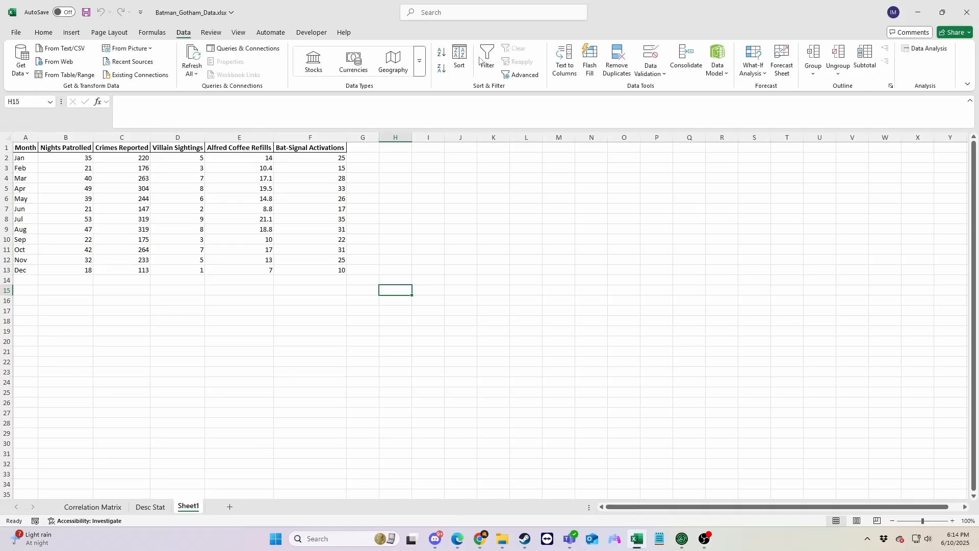
{"action": "left_click", "coordinate": [918, 51]}
{"action": "scroll", "coordinate": [378, 248], "scroll_direction": "down", "scroll_amount": 1}
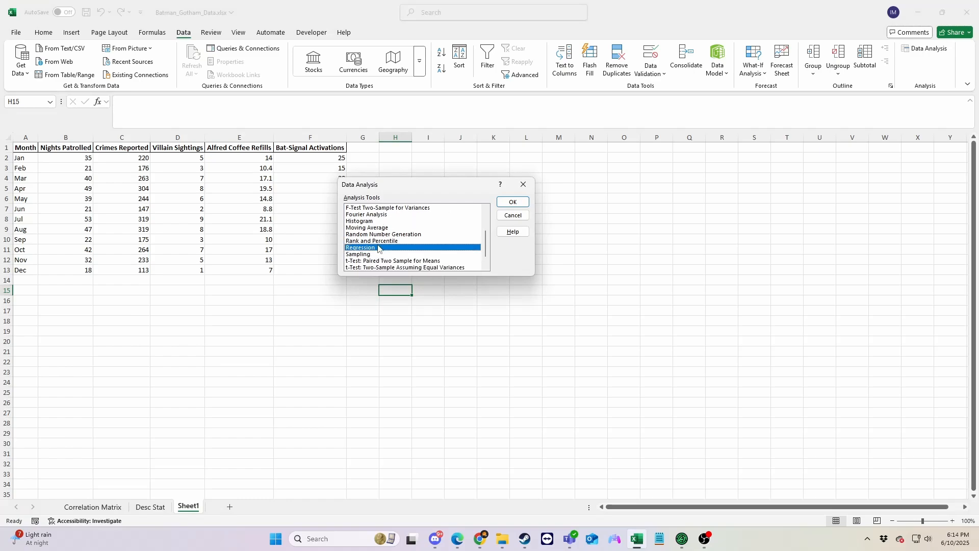
{"action": "left_click", "coordinate": [523, 203]}
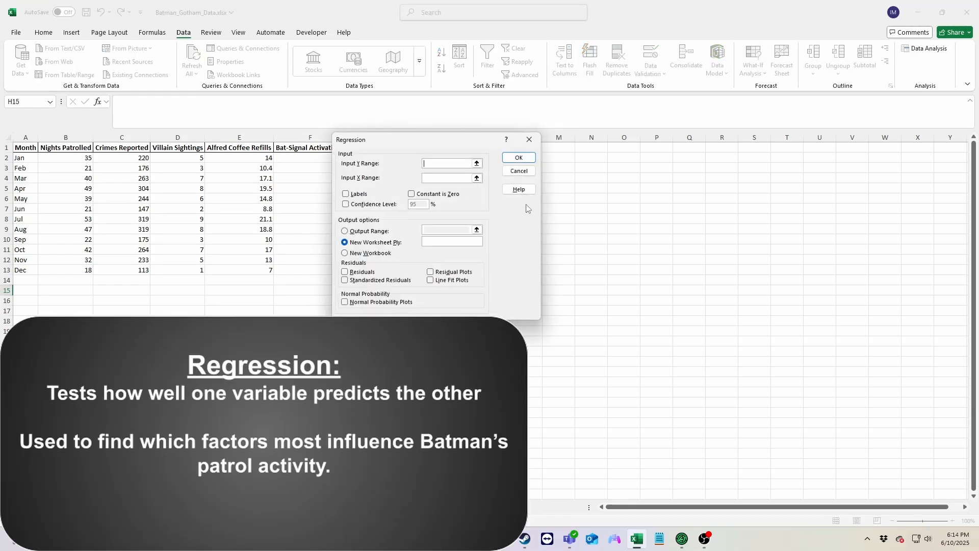
{"action": "left_click", "coordinate": [478, 163]}
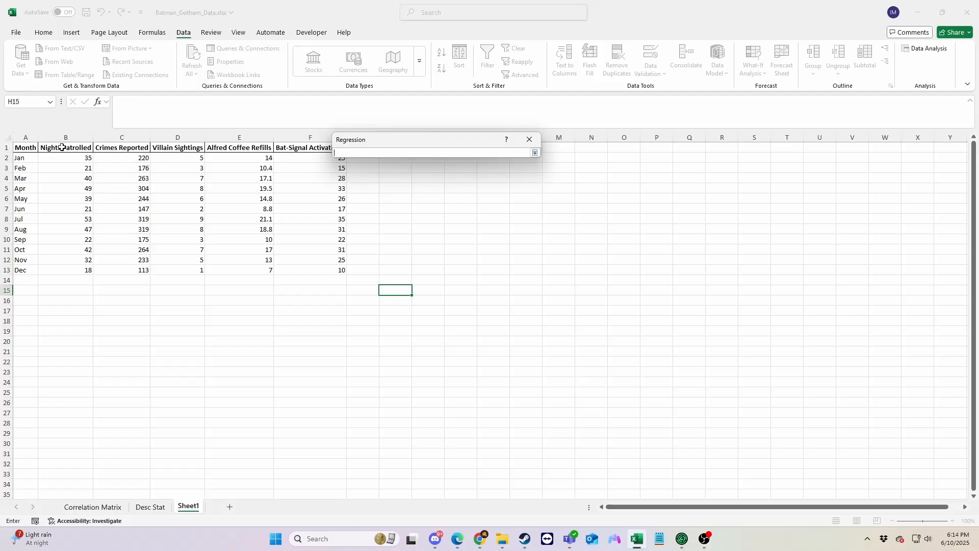
{"action": "left_click_drag", "start_coordinate": [62, 148], "coordinate": [58, 273]}
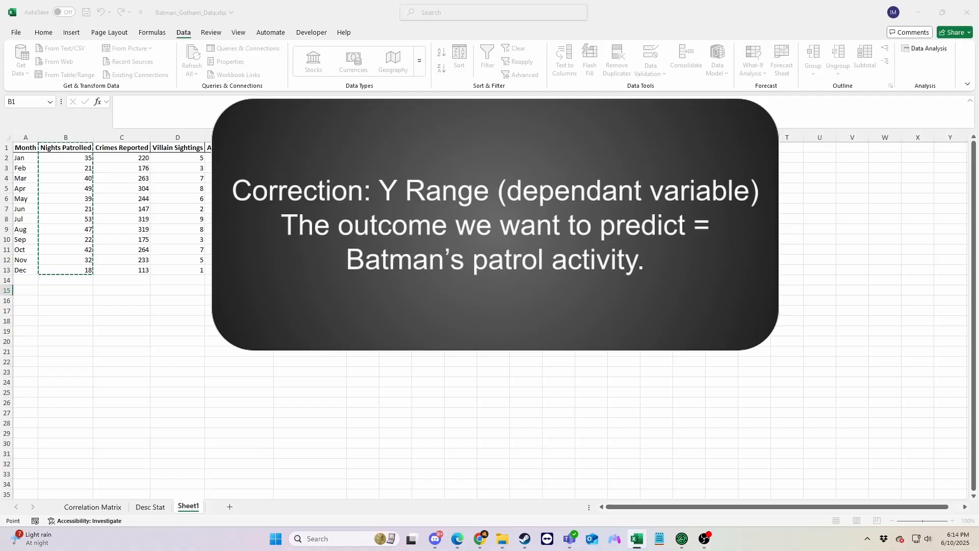
{"action": "left_click", "coordinate": [478, 177]}
{"action": "left_click_drag", "start_coordinate": [252, 149], "coordinate": [295, 273]}
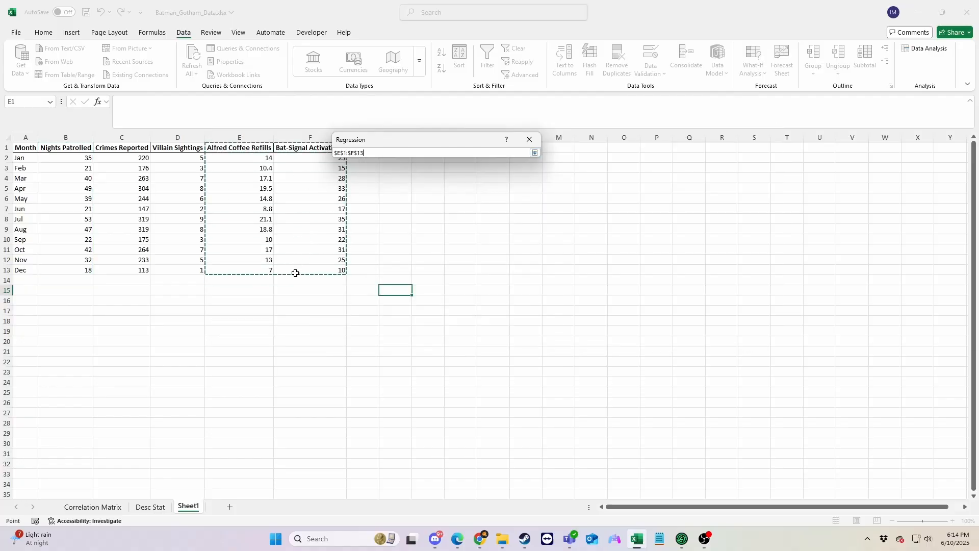
{"action": "left_click", "coordinate": [535, 153]}
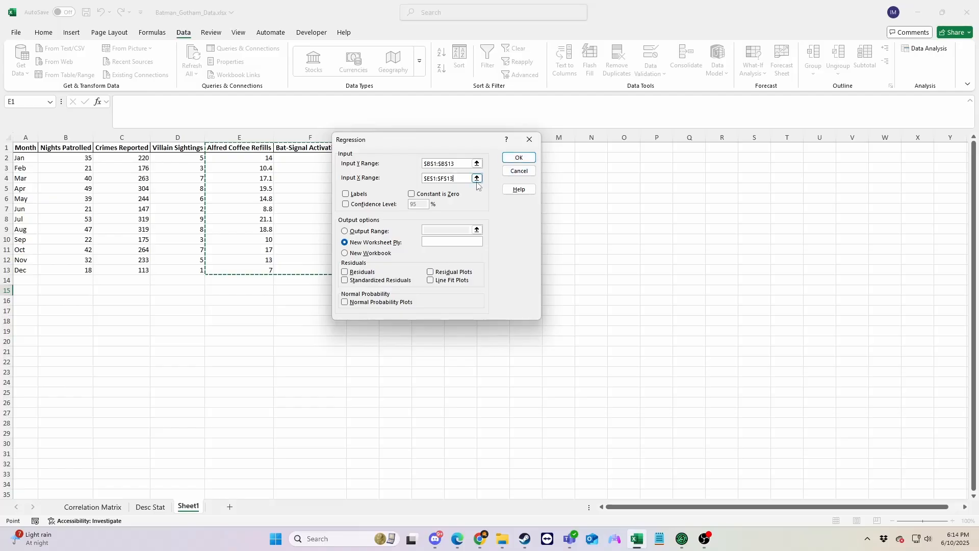
Run the regression with labels, residuals and line fit plots, sending the output to a new worksheet.
{"action": "left_click", "coordinate": [347, 195]}
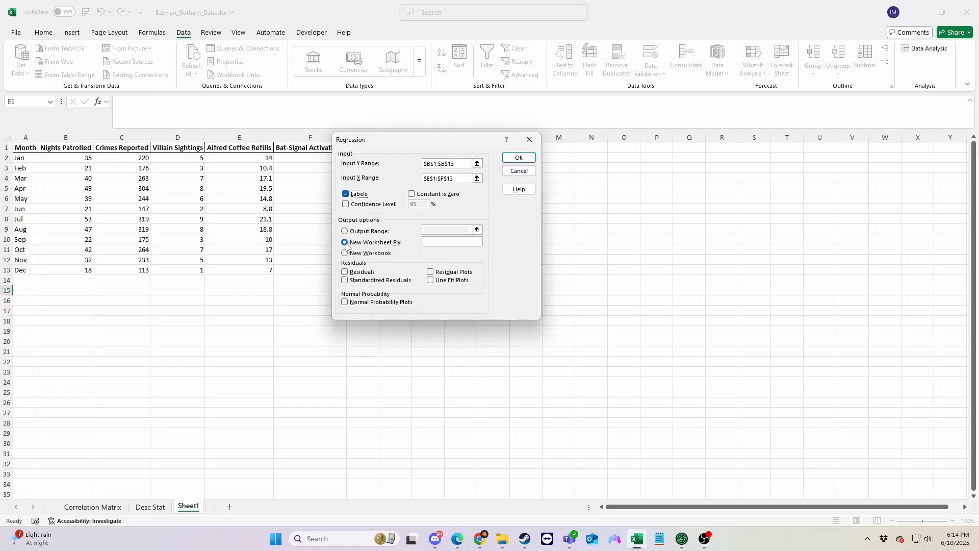
{"action": "left_click", "coordinate": [345, 272]}
{"action": "left_click", "coordinate": [432, 281]}
{"action": "left_click", "coordinate": [519, 158]}
Place the Bat-Signal Activations line fit plot directly below the Alfred Coffee Refills plot.
{"action": "left_click_drag", "start_coordinate": [531, 188], "coordinate": [503, 287]}
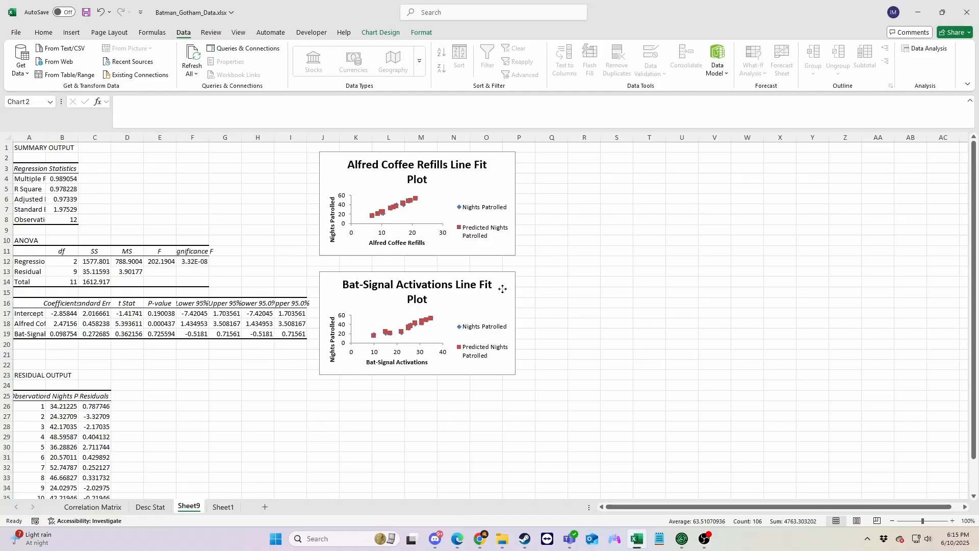
{"action": "scroll", "coordinate": [562, 275], "scroll_direction": "down", "scroll_amount": 1}
{"action": "left_click", "coordinate": [554, 273]}
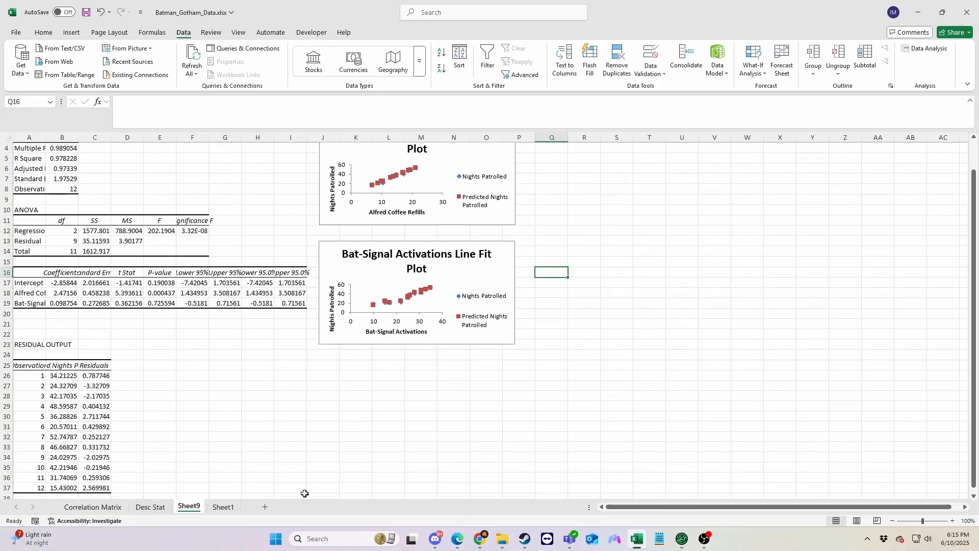
Examine the regression output at 120% zoom: the summary statistics, the coefficients table and the residual output.
{"action": "left_click", "coordinate": [953, 521]}
{"action": "left_click", "coordinate": [953, 521]}
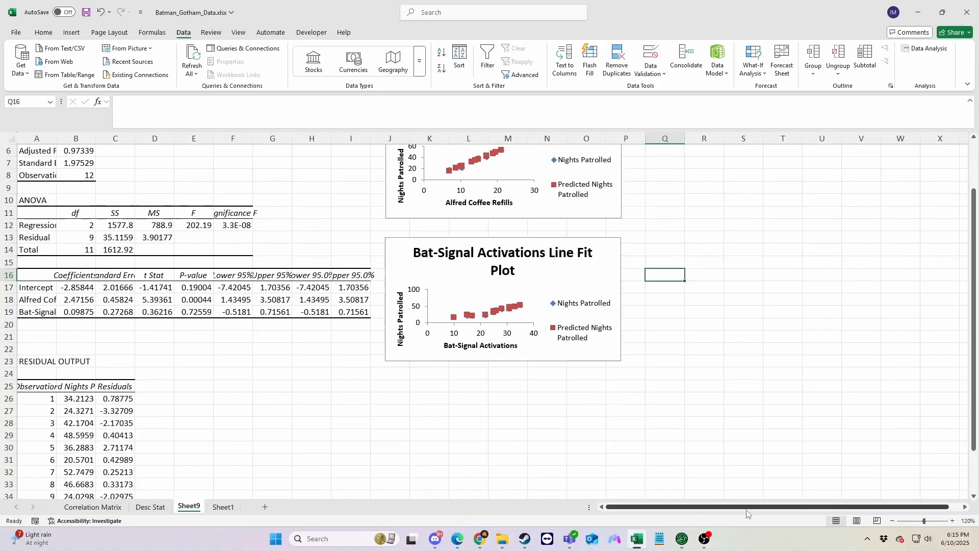
{"action": "scroll", "coordinate": [229, 378], "scroll_direction": "up", "scroll_amount": 1}
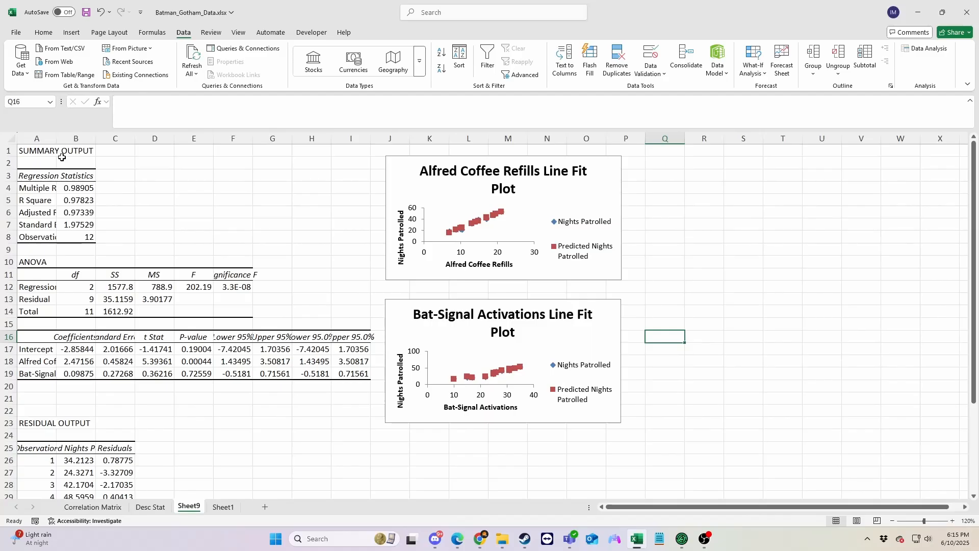
{"action": "left_click_drag", "start_coordinate": [36, 151], "coordinate": [92, 246]}
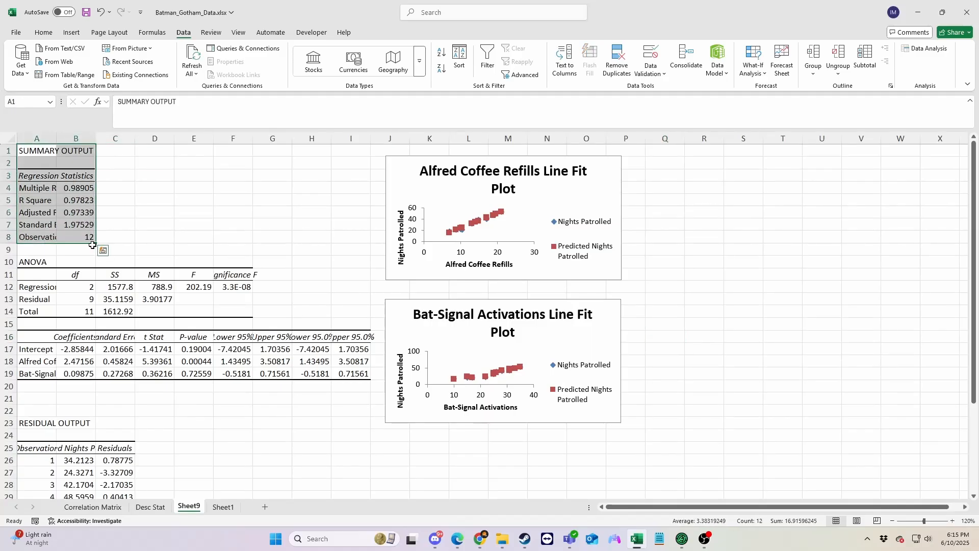
{"action": "left_click", "coordinate": [103, 250]}
{"action": "left_click", "coordinate": [144, 227]}
{"action": "scroll", "coordinate": [164, 344], "scroll_direction": "down", "scroll_amount": 3}
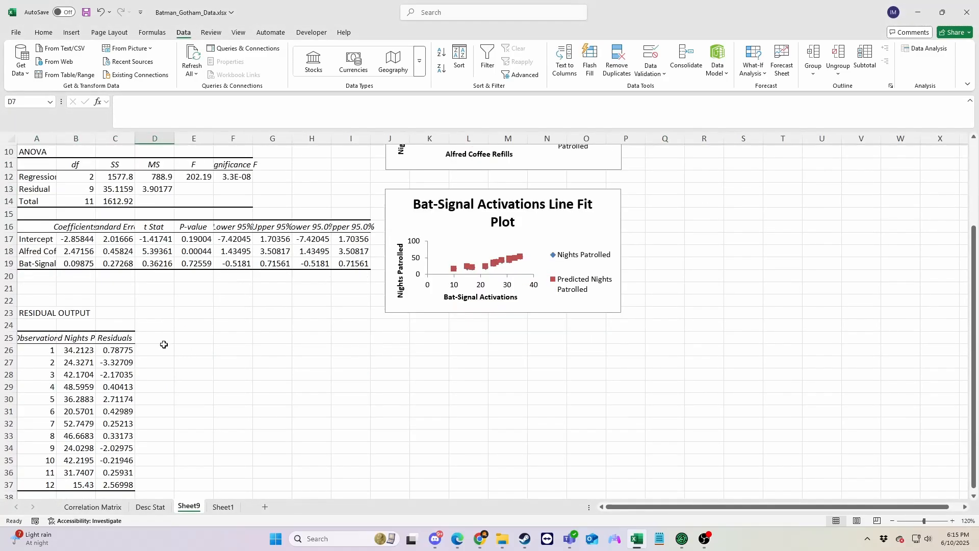
{"action": "left_click_drag", "start_coordinate": [23, 227], "coordinate": [353, 269]}
{"action": "left_click", "coordinate": [319, 333]}
{"action": "left_click_drag", "start_coordinate": [32, 340], "coordinate": [125, 484]}
{"action": "left_click", "coordinate": [272, 423]}
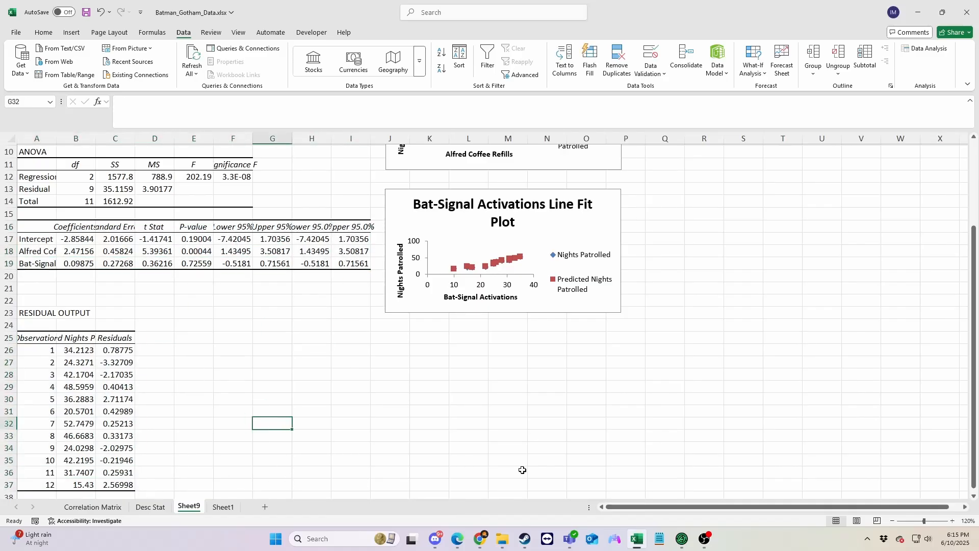
{"action": "scroll", "coordinate": [521, 466], "scroll_direction": "up", "scroll_amount": 3}
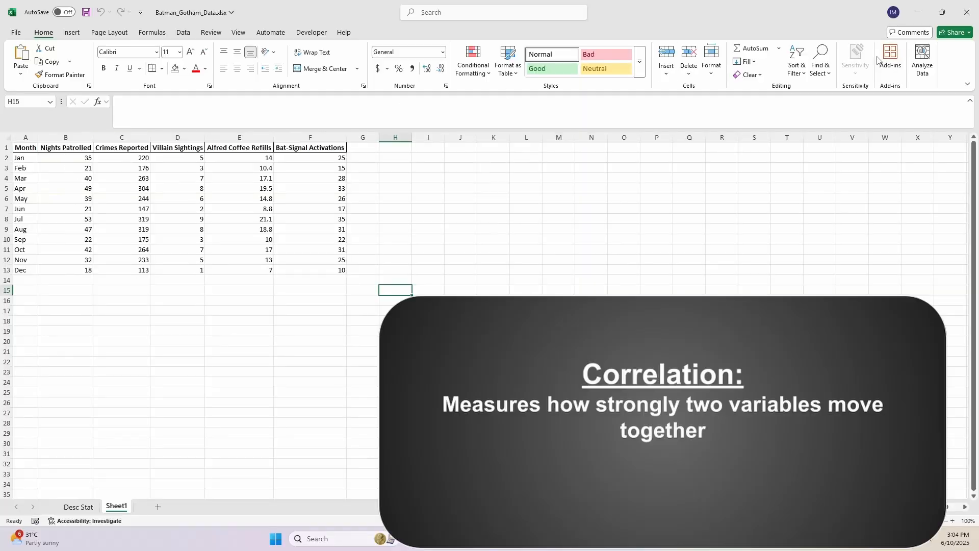
Generate a correlation matrix of $B$1:$F$13 on Sheet1, grouped by columns with first-row labels, on a new worksheet named Correlation Matrix.
{"action": "left_click", "coordinate": [183, 33]}
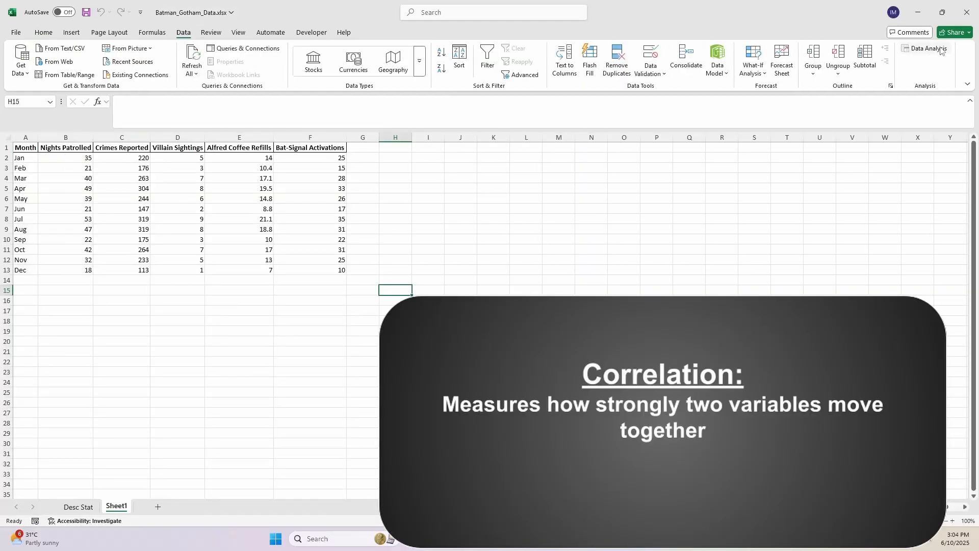
{"action": "left_click", "coordinate": [945, 48]}
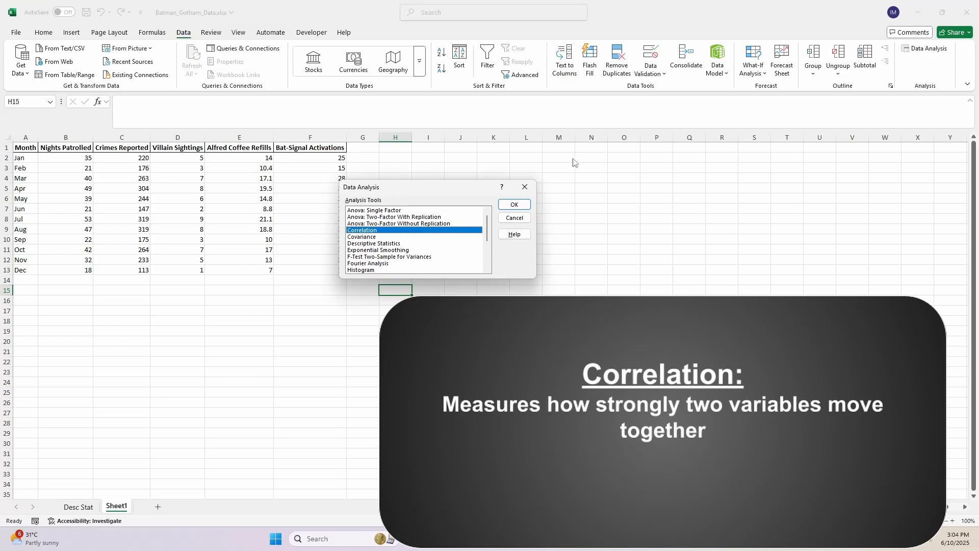
{"action": "left_click", "coordinate": [514, 204]}
{"action": "left_click", "coordinate": [481, 196]}
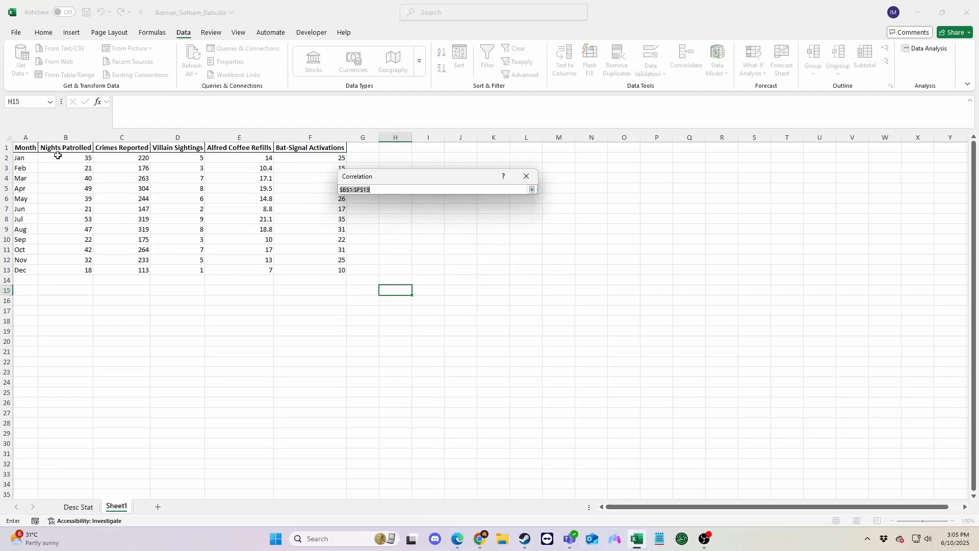
{"action": "left_click_drag", "start_coordinate": [56, 151], "coordinate": [311, 269]}
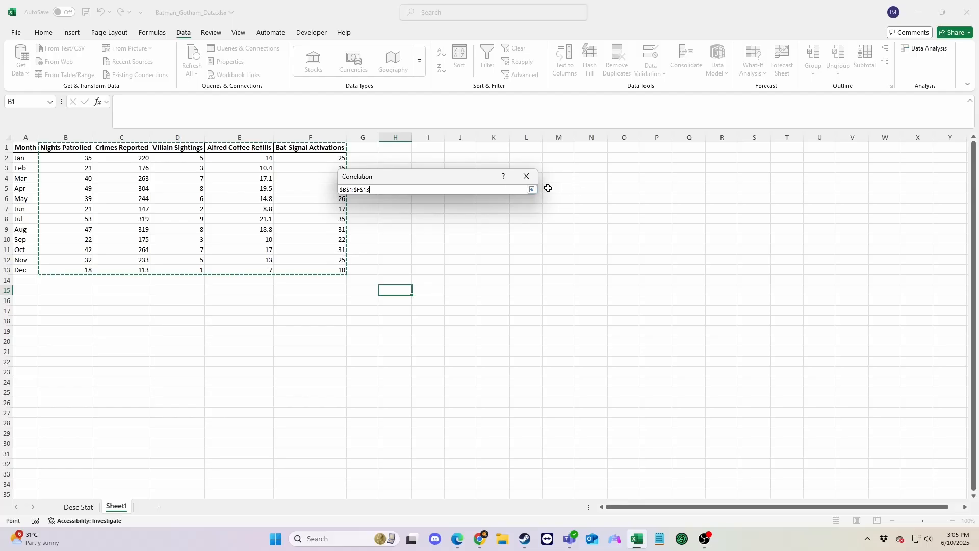
{"action": "left_click", "coordinate": [532, 189]}
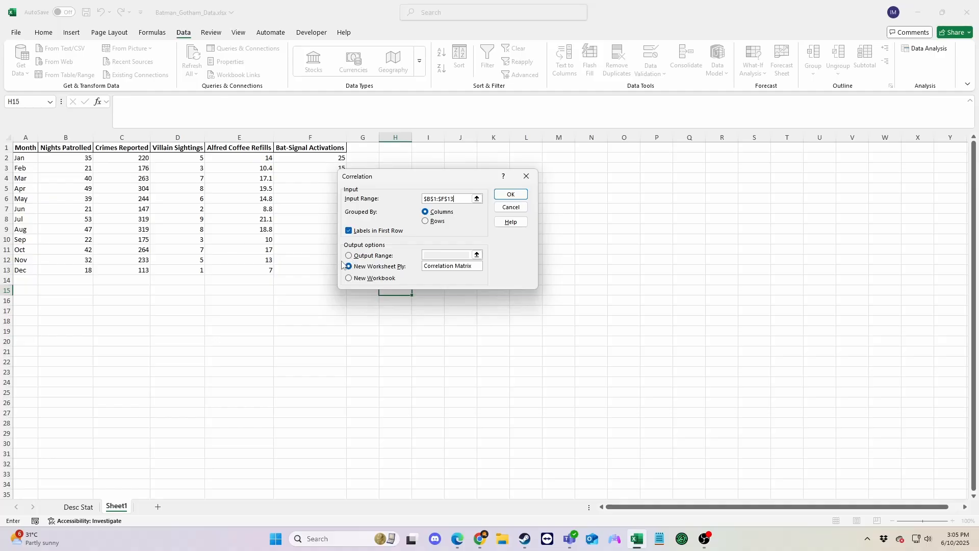
{"action": "left_click_drag", "start_coordinate": [431, 263], "coordinate": [476, 281]}
{"action": "left_click", "coordinate": [510, 194]}
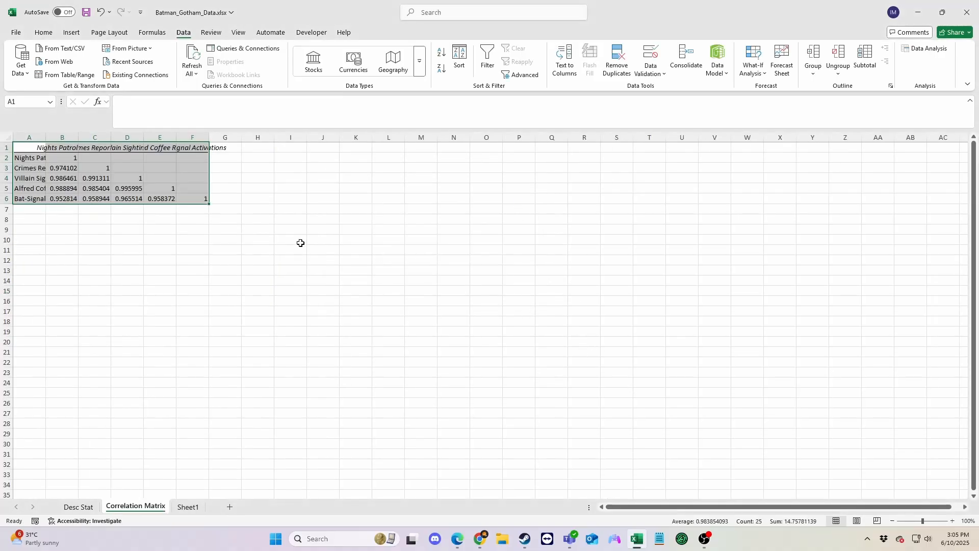
Autofit the widths of columns A to F on the Correlation Matrix sheet.
{"action": "left_click", "coordinate": [60, 300]}
{"action": "left_click", "coordinate": [33, 136]}
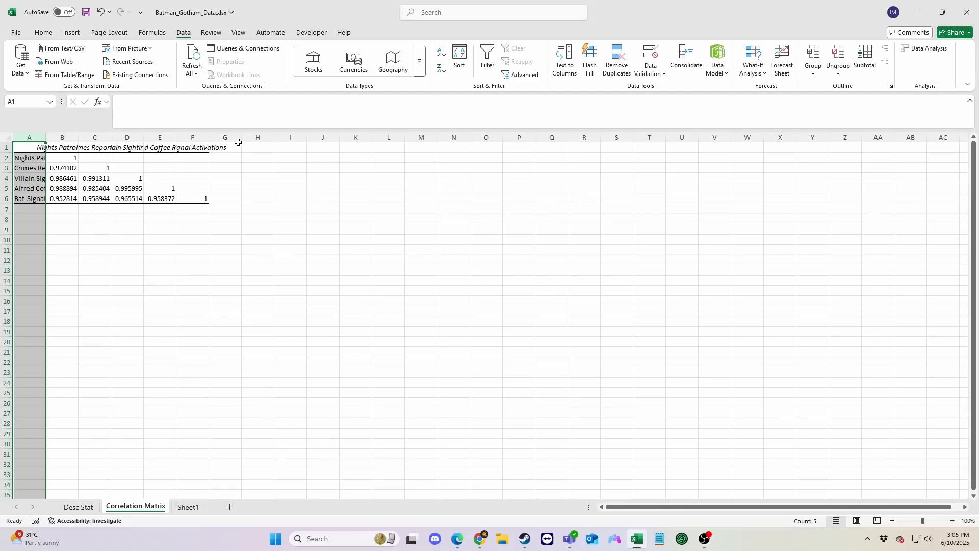
{"action": "left_click", "coordinate": [198, 136], "text": "shift"}
{"action": "double_click", "coordinate": [45, 137]}
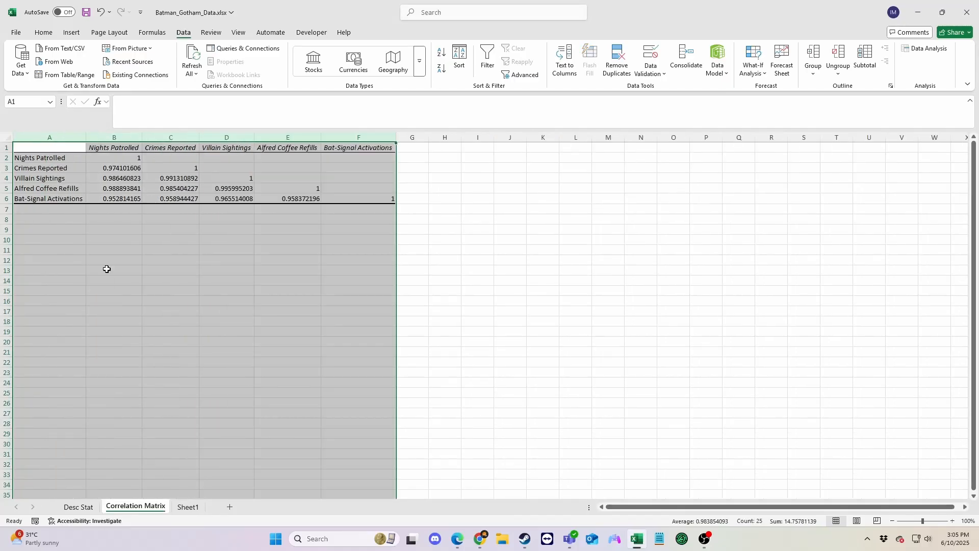
{"action": "left_click", "coordinate": [148, 330]}
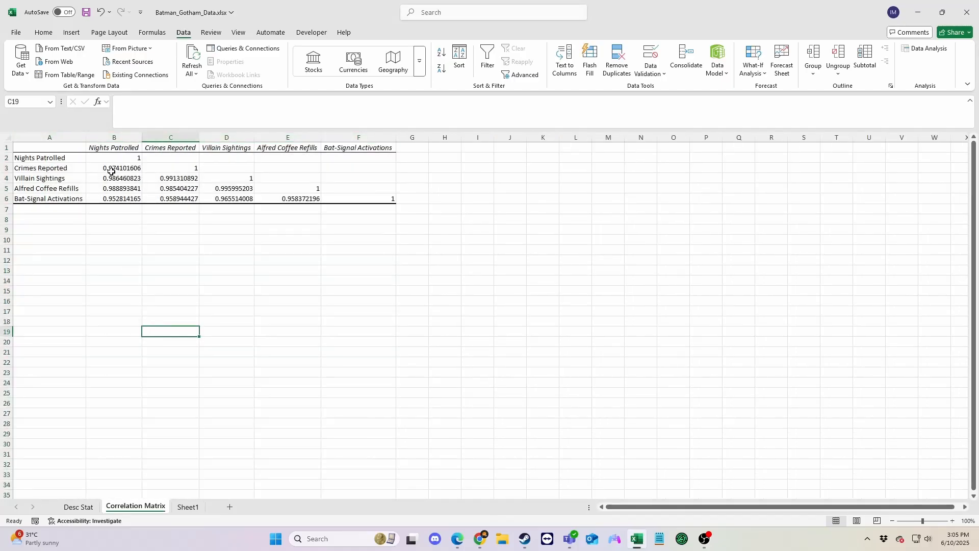
Review the correlation coefficients and enter the note "all above .9" in cell B9.
{"action": "left_click_drag", "start_coordinate": [110, 156], "coordinate": [355, 199]}
{"action": "left_click", "coordinate": [339, 330]}
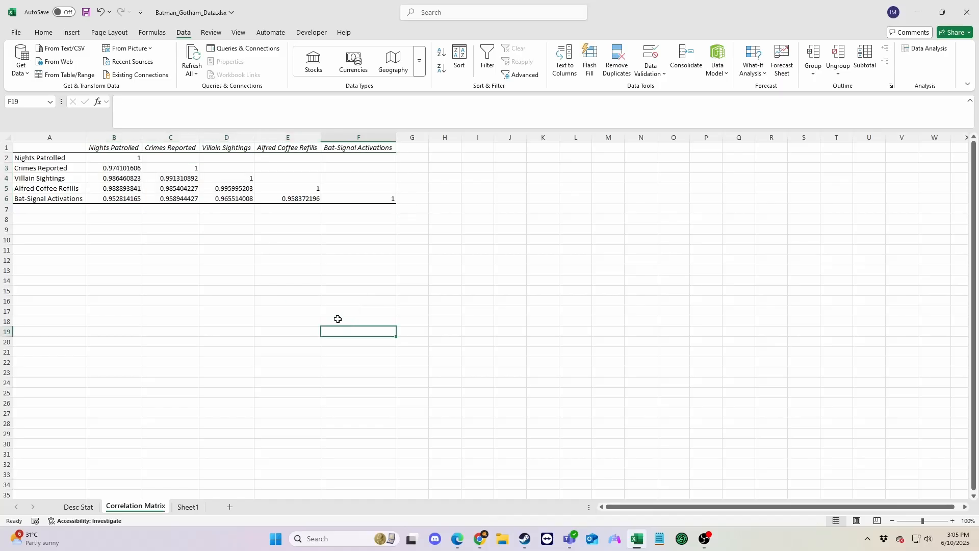
{"action": "left_click", "coordinate": [117, 231]}
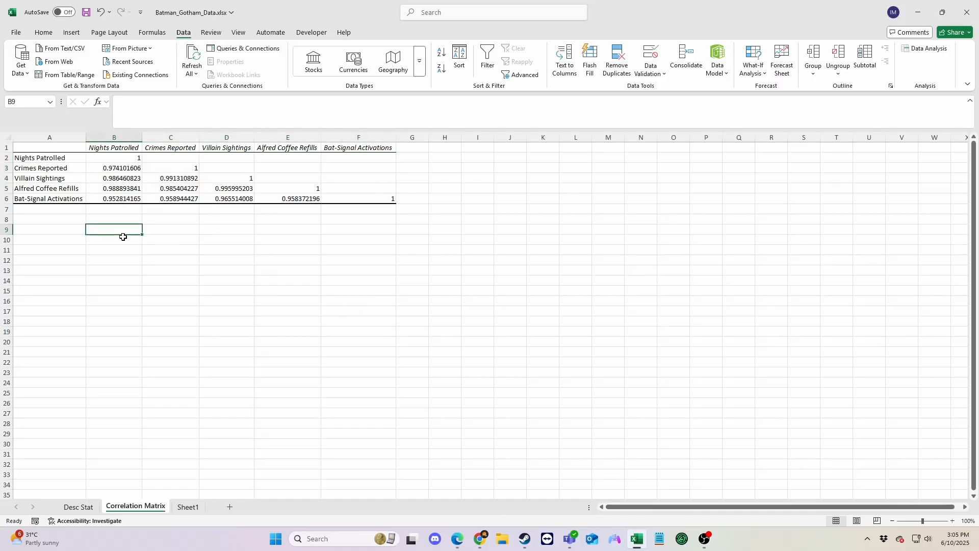
{"action": "type", "text": "all above .9"}
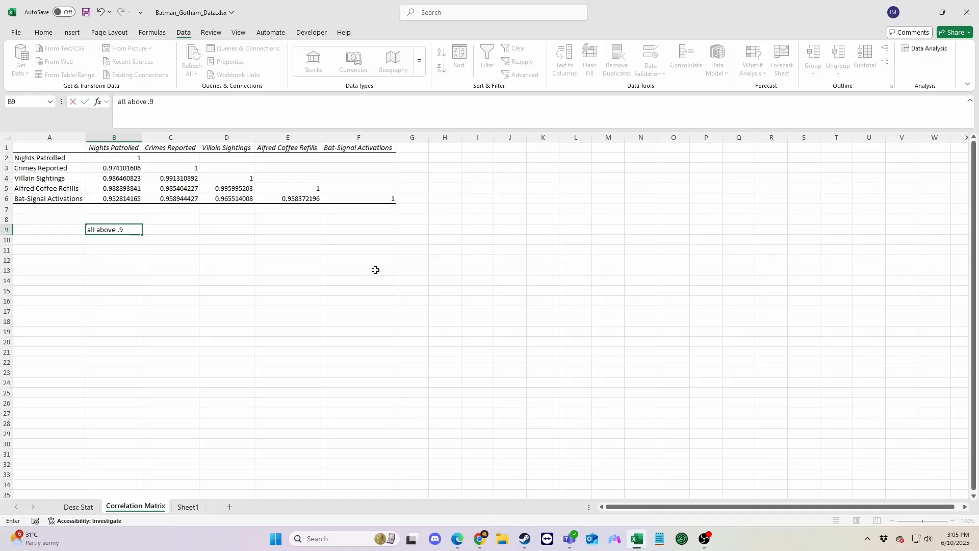
{"action": "left_click", "coordinate": [359, 287]}
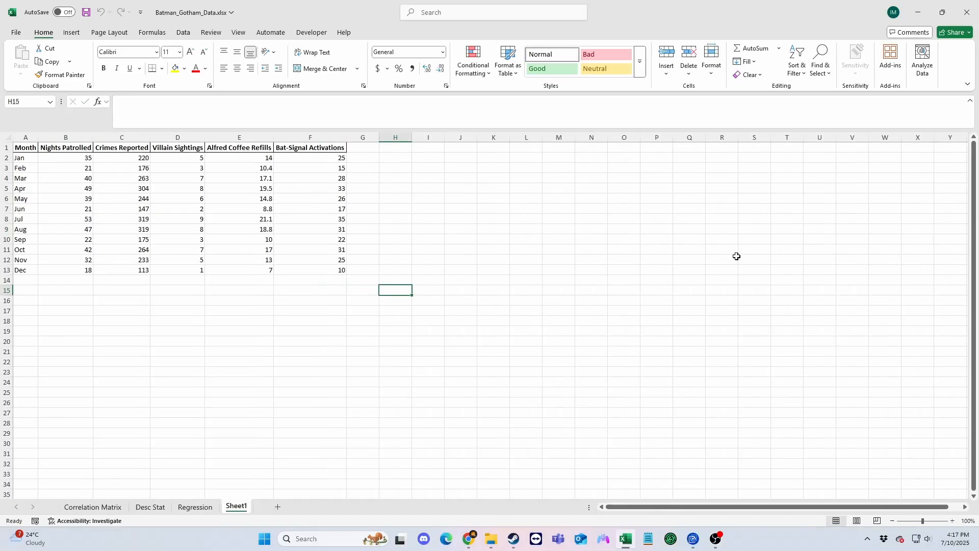
{"action": "left_click", "coordinate": [183, 32]}
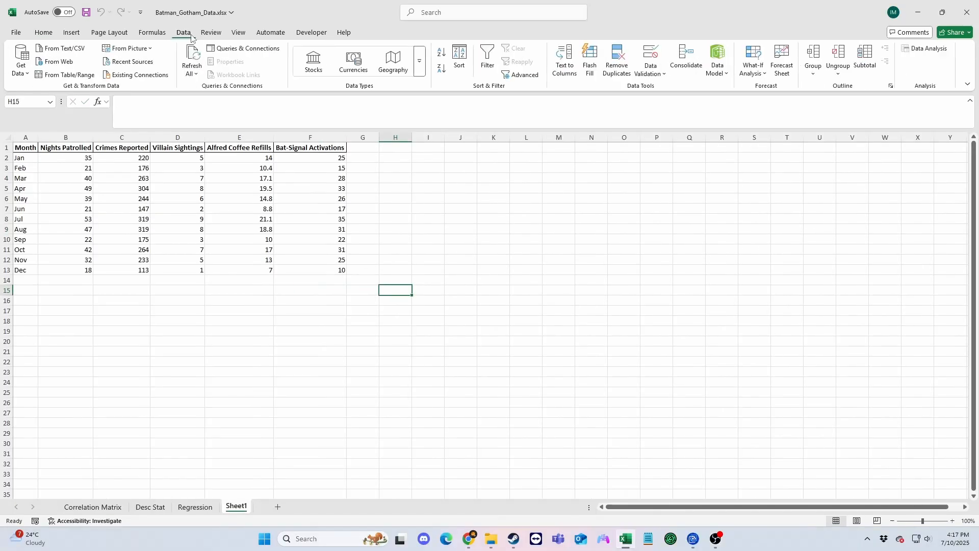
{"action": "left_click", "coordinate": [923, 52]}
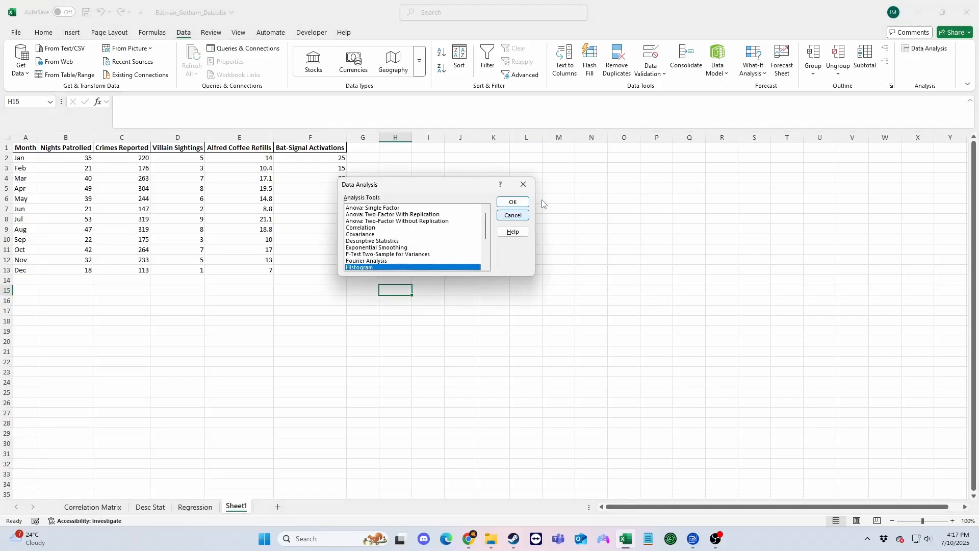
{"action": "left_click", "coordinate": [513, 201]}
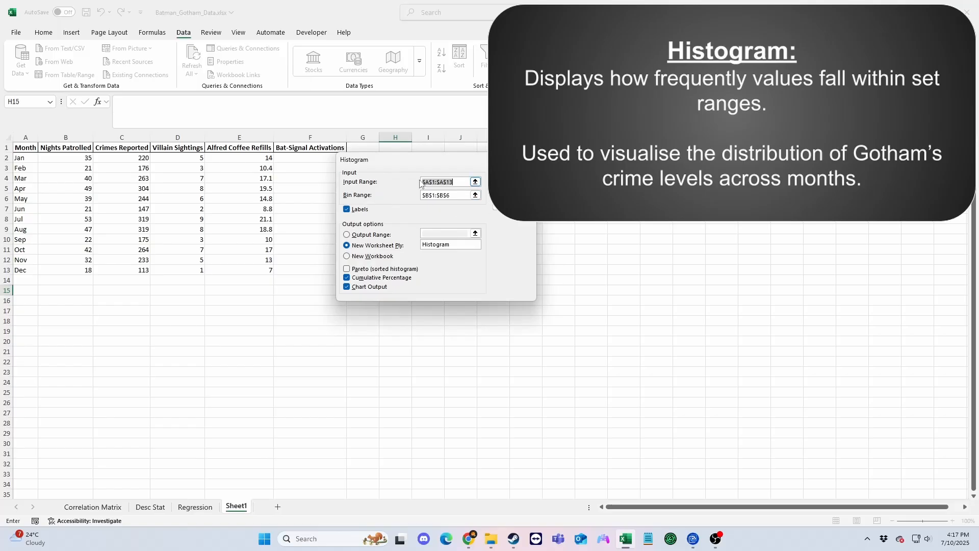
{"action": "left_click_drag", "start_coordinate": [408, 159], "coordinate": [540, 166]}
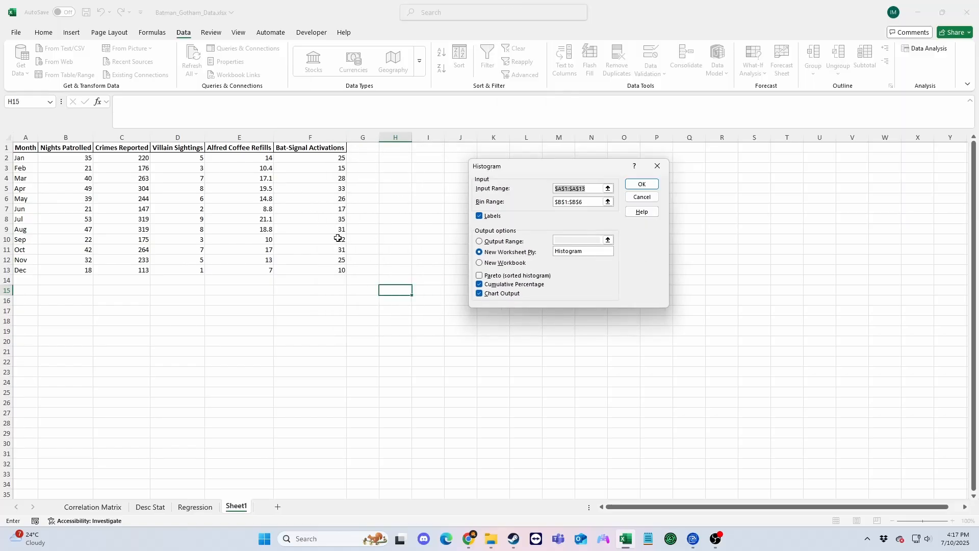
{"action": "left_click", "coordinate": [642, 197]}
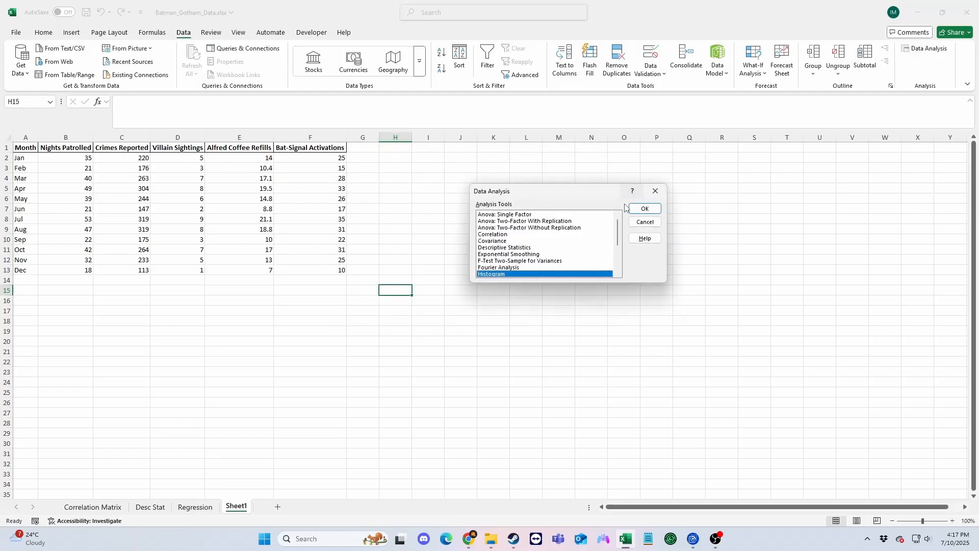
{"action": "left_click", "coordinate": [658, 192]}
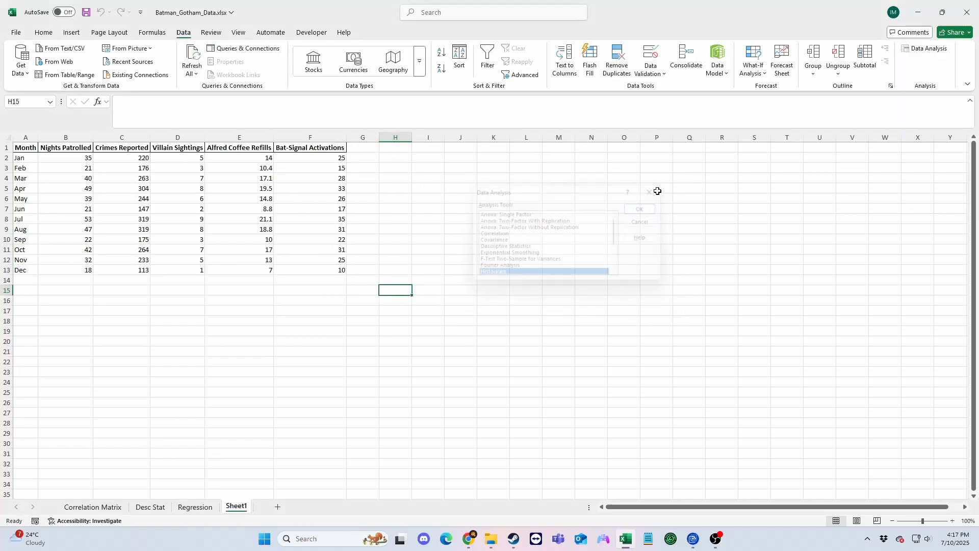
Copy the Crimes Reported column, C1:C13 on Sheet1, into cell A1 of a new worksheet.
{"action": "left_click", "coordinate": [125, 148]}
{"action": "left_click", "coordinate": [128, 265], "text": "shift"}
{"action": "key", "text": "ctrl+c"}
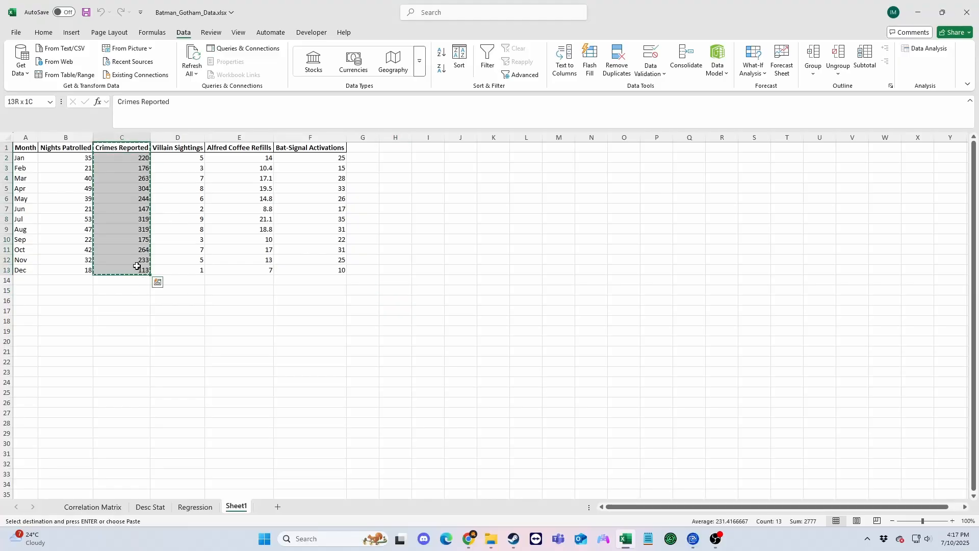
{"action": "left_click", "coordinate": [278, 507]}
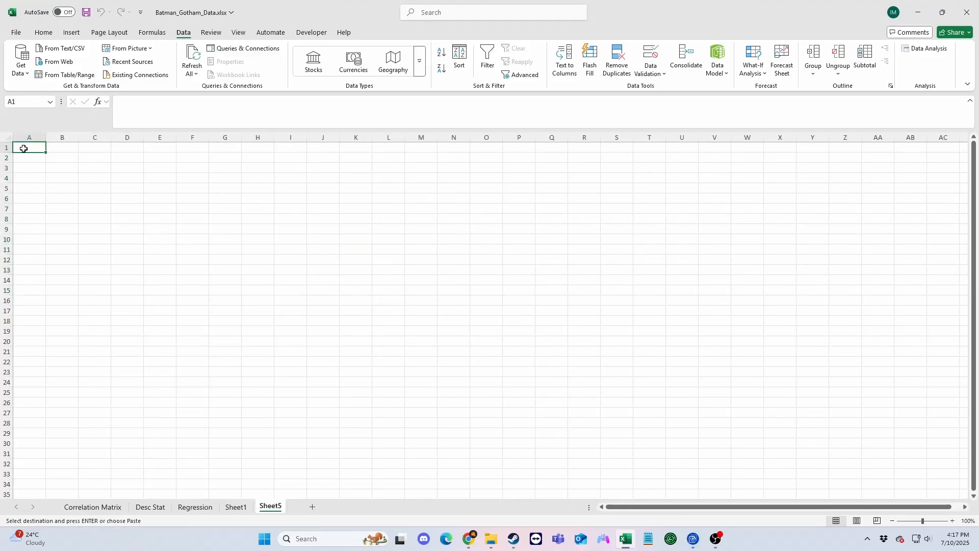
{"action": "key", "text": "ctrl+v"}
Enter the header "Bin Ranges" in cell B1 and autofit the widths of columns A and B.
{"action": "left_click", "coordinate": [69, 150]}
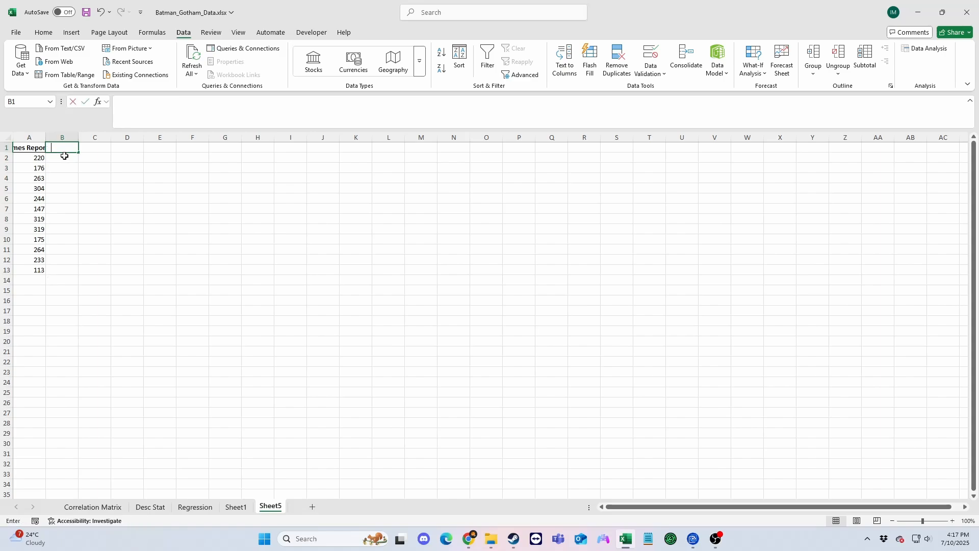
{"action": "type", "text": "Bin Ranges"}
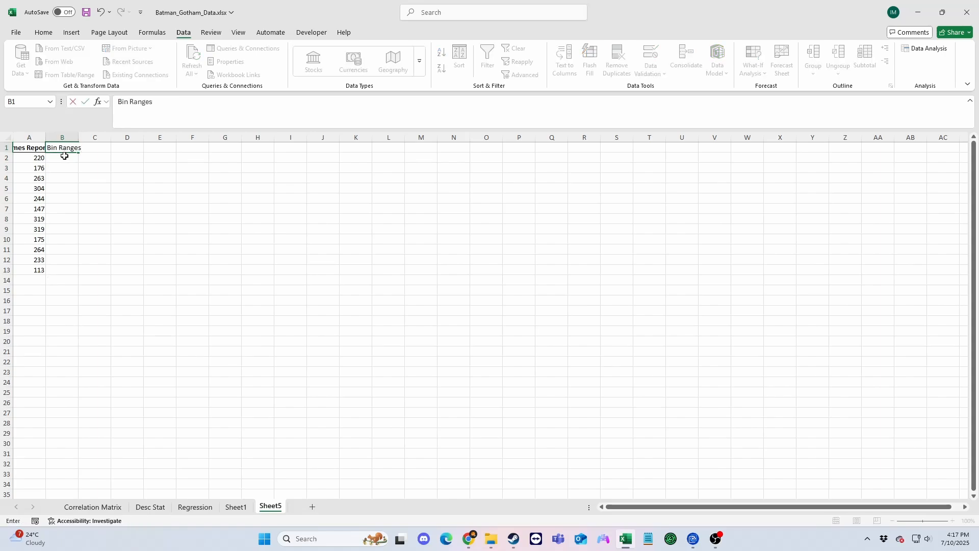
{"action": "key", "text": "Return"}
{"action": "left_click_drag", "start_coordinate": [31, 137], "coordinate": [64, 138]}
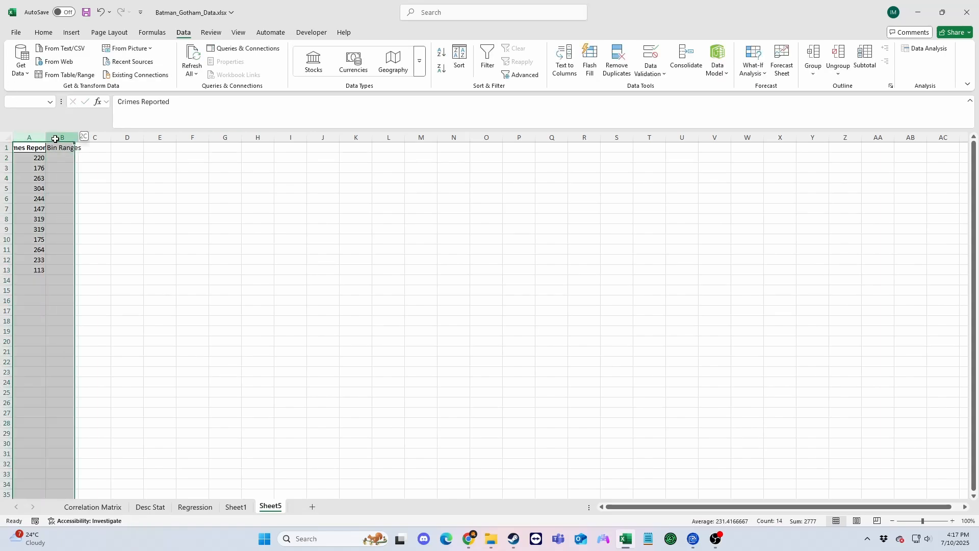
{"action": "double_click", "coordinate": [44, 137]}
{"action": "left_click", "coordinate": [94, 155]}
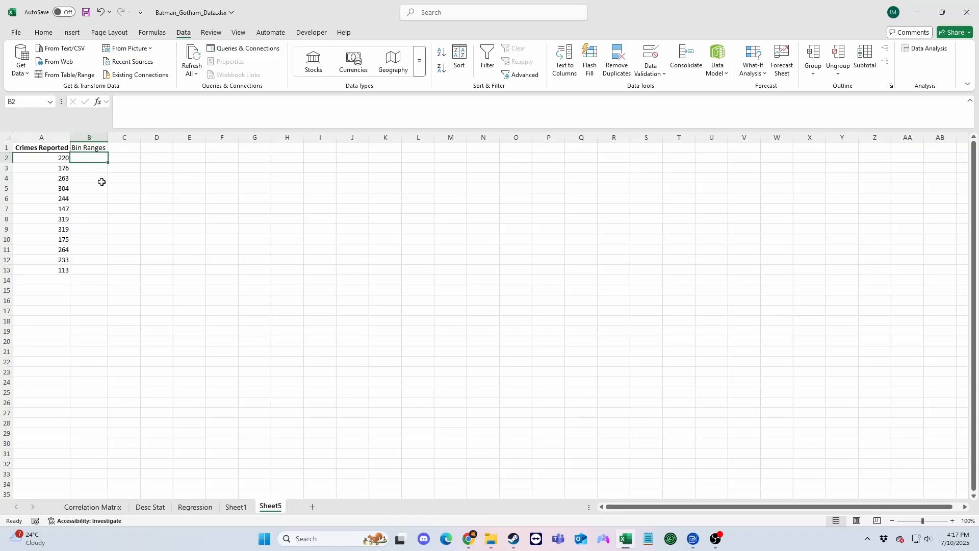
Calculate the minimum of A2:A13 in cell A15 with the MIN function.
{"action": "left_click", "coordinate": [59, 294]}
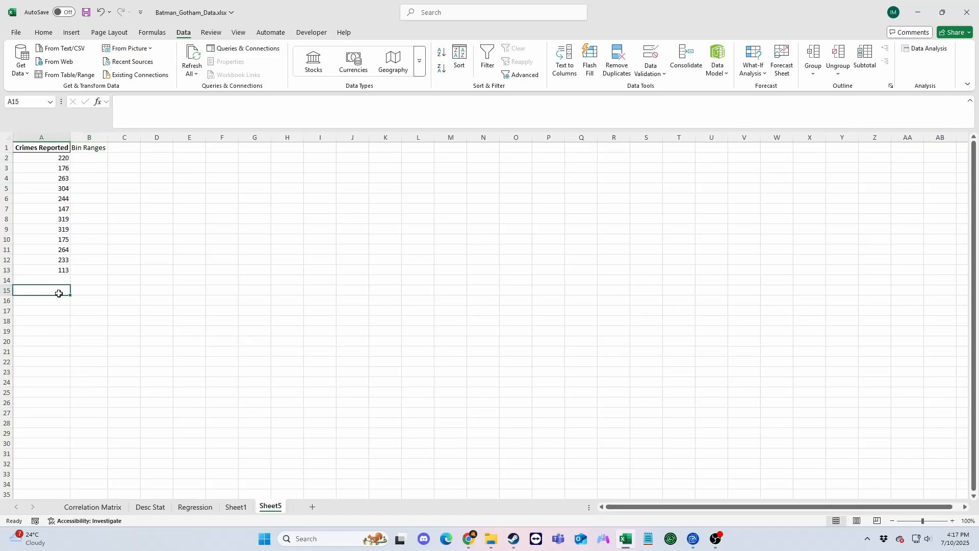
{"action": "type", "text": "min"}
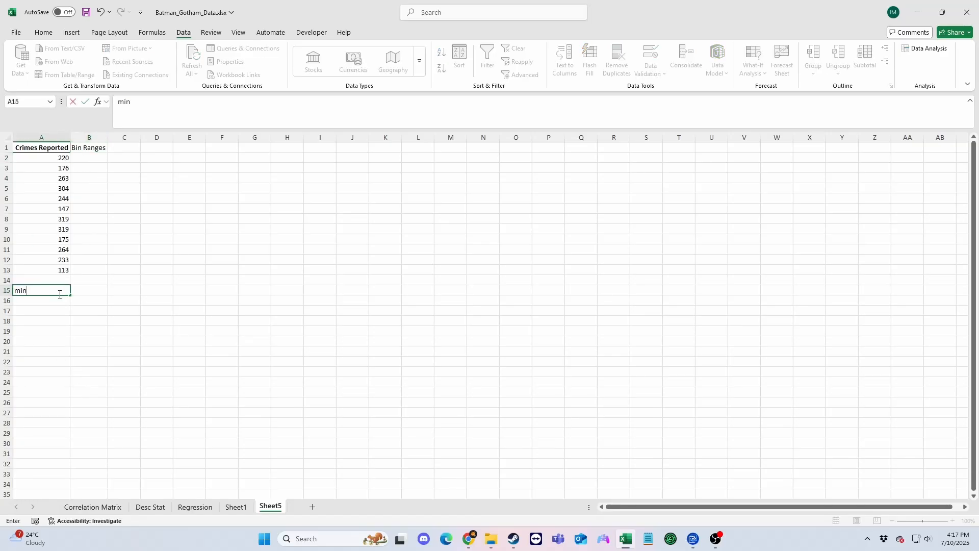
{"action": "type", "text": "=min"}
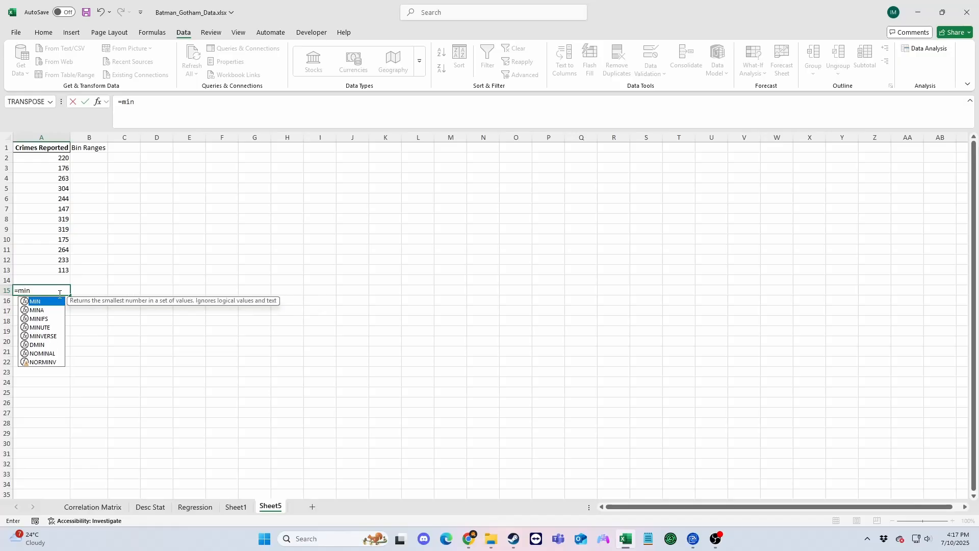
{"action": "key", "text": "Tab"}
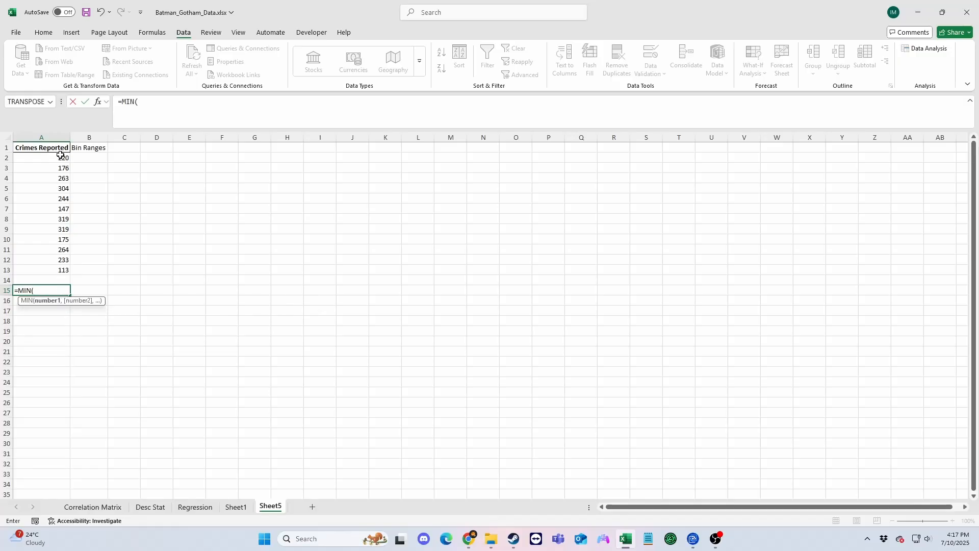
{"action": "left_click_drag", "start_coordinate": [60, 155], "coordinate": [57, 267]}
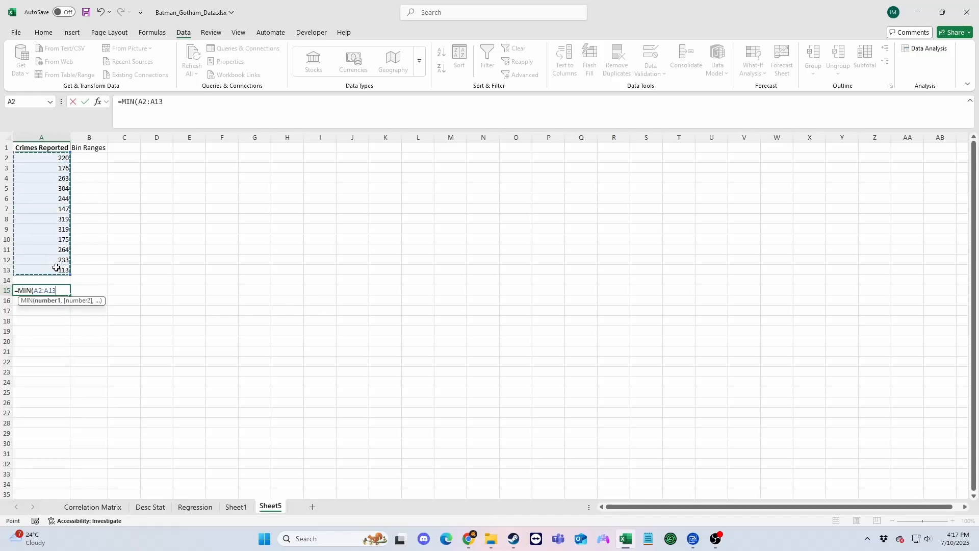
{"action": "key", "text": "Return"}
Calculate the maximum of A2:A13 in cell A16 with the MAX function.
{"action": "type", "text": "max"}
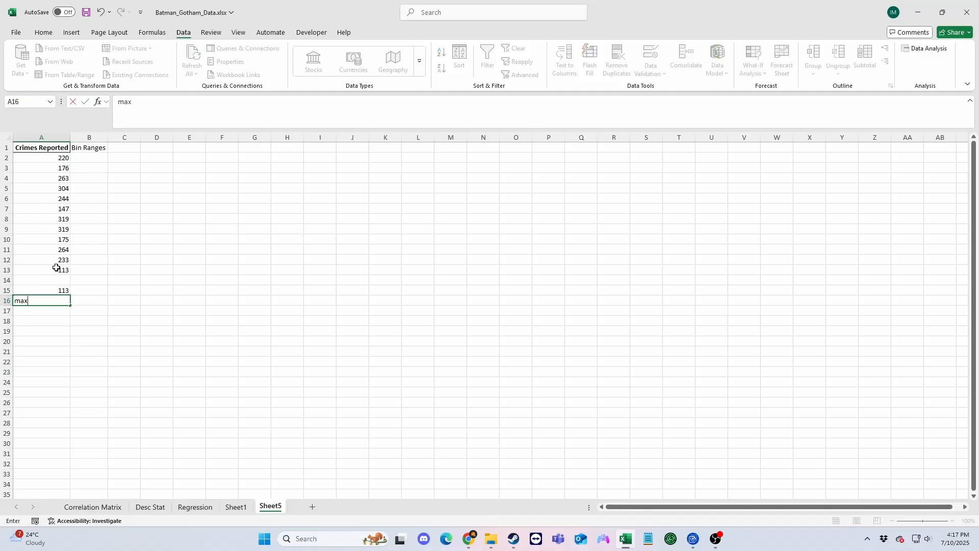
{"action": "type", "text": "=max"}
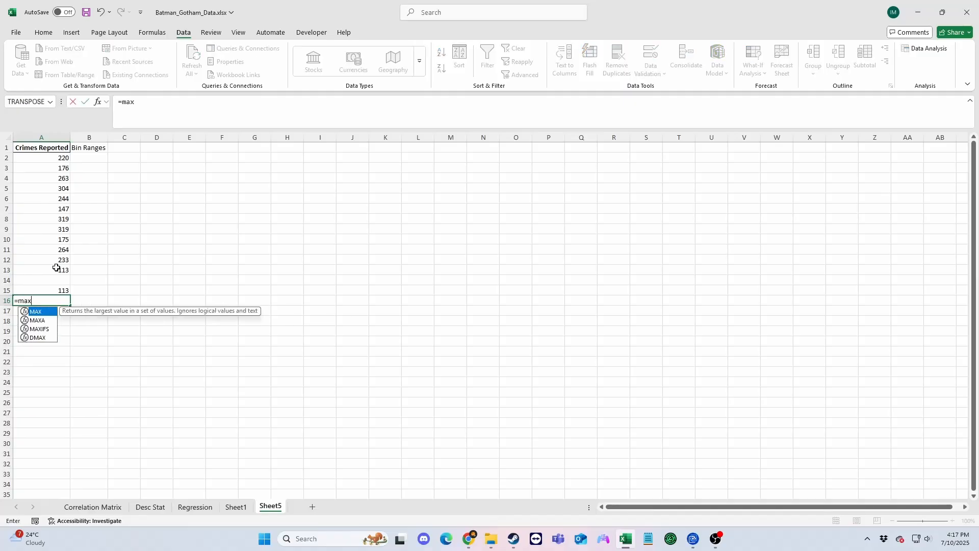
{"action": "type", "text": "("}
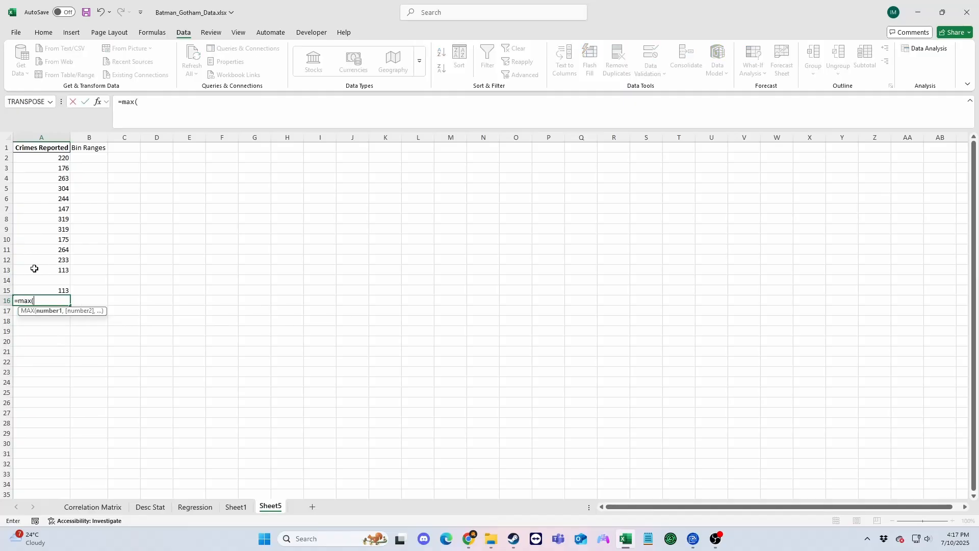
{"action": "left_click_drag", "start_coordinate": [41, 271], "coordinate": [40, 165]}
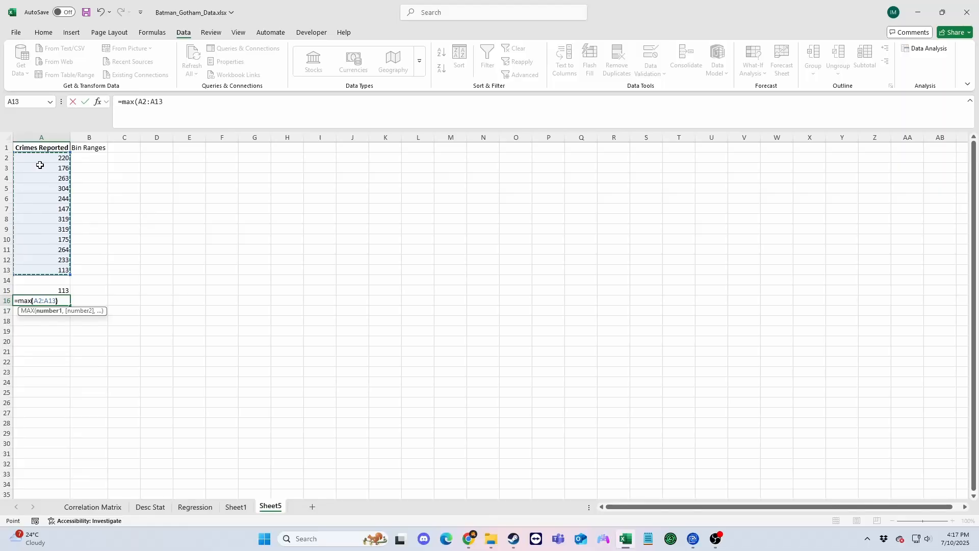
{"action": "key", "text": "Return"}
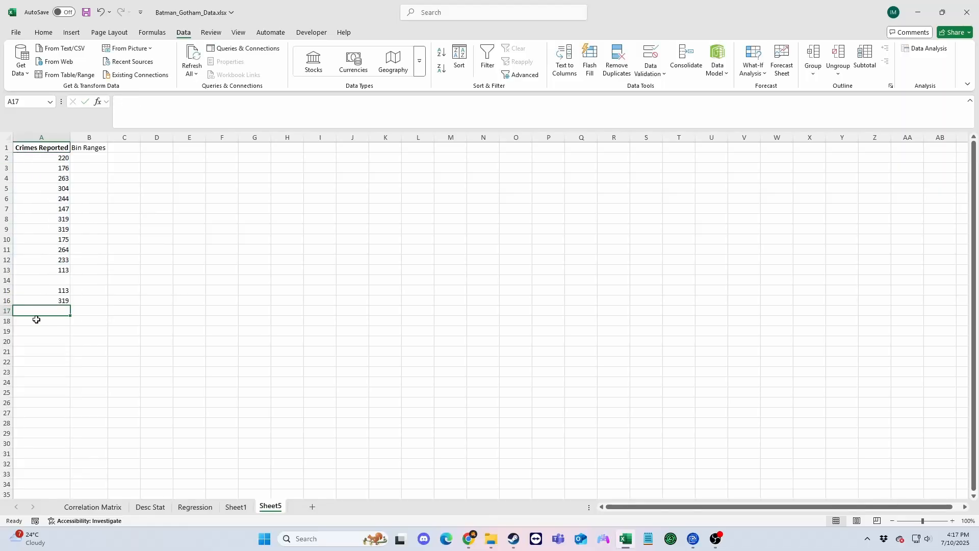
Label the two calculated values by entering "min" in cell B15 and "max" in cell B16.
{"action": "left_click", "coordinate": [79, 290]}
{"action": "type", "text": "m"}
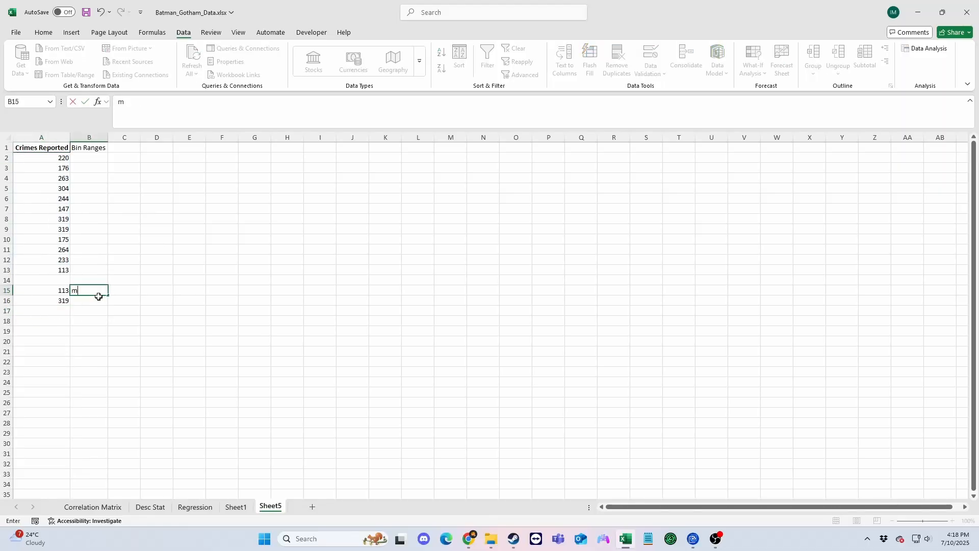
{"action": "type", "text": "in"}
{"action": "left_click", "coordinate": [80, 301]}
{"action": "type", "text": "ma"}
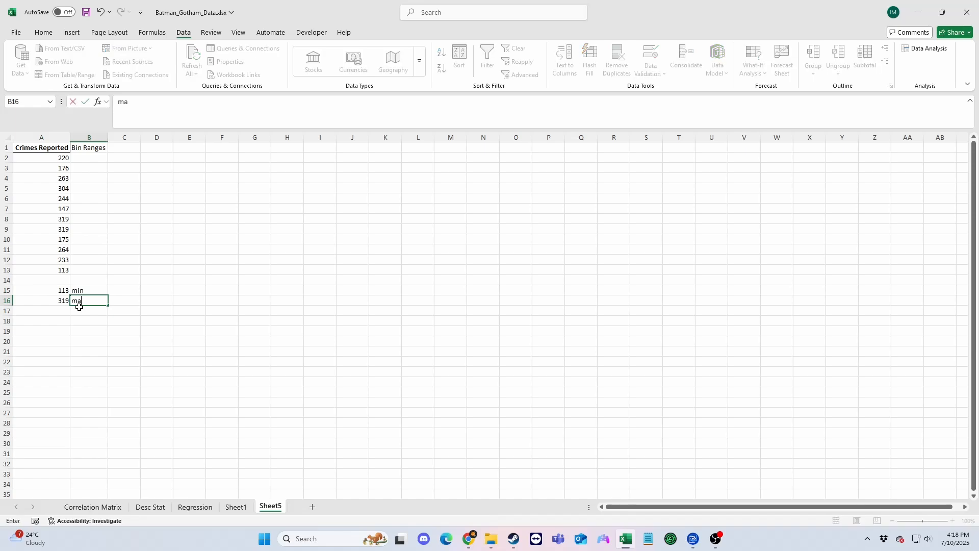
{"action": "type", "text": "x"}
{"action": "left_click_drag", "start_coordinate": [187, 321], "coordinate": [222, 321]}
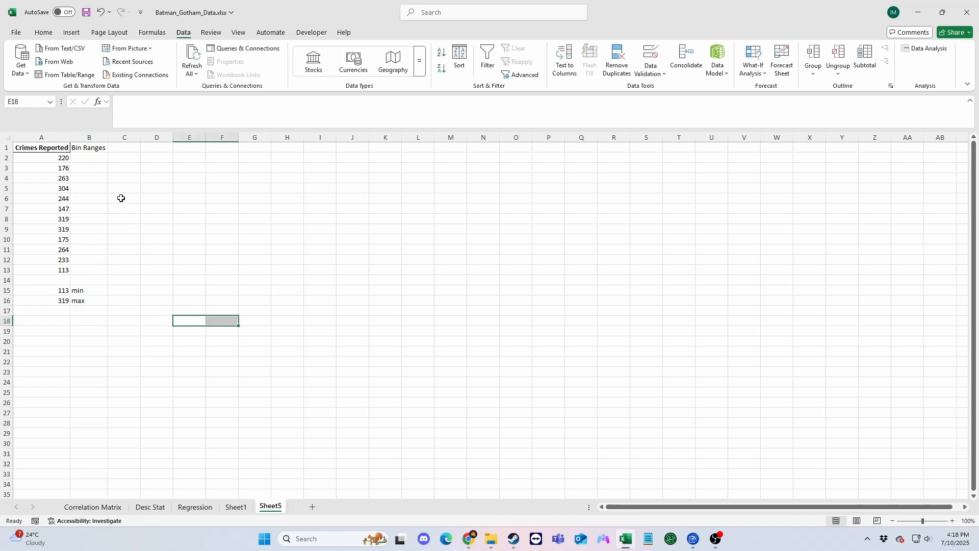
Fill the Bin Ranges column, B2:B7, with values from 100 to 350 in increments of 50.
{"action": "left_click", "coordinate": [84, 158]}
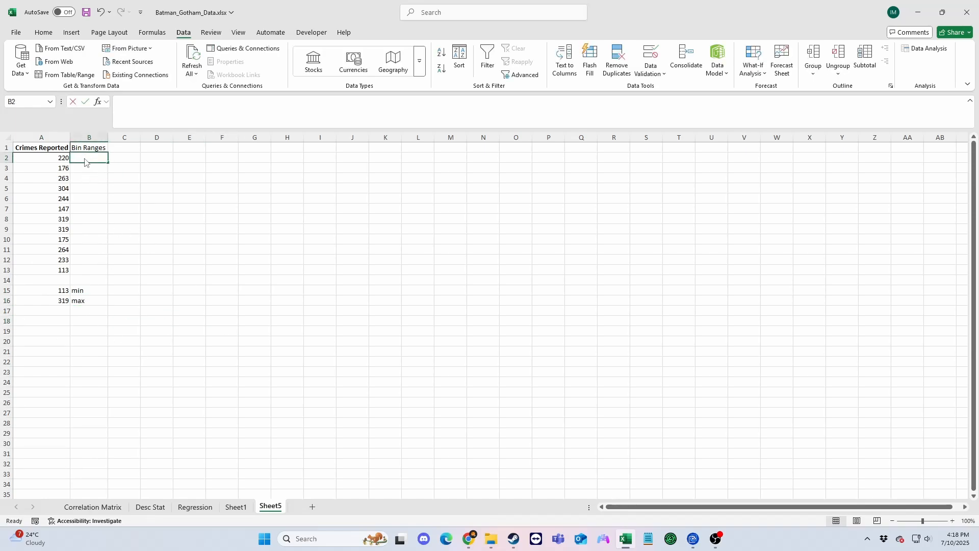
{"action": "type", "text": "100"}
{"action": "key", "text": "Return"}
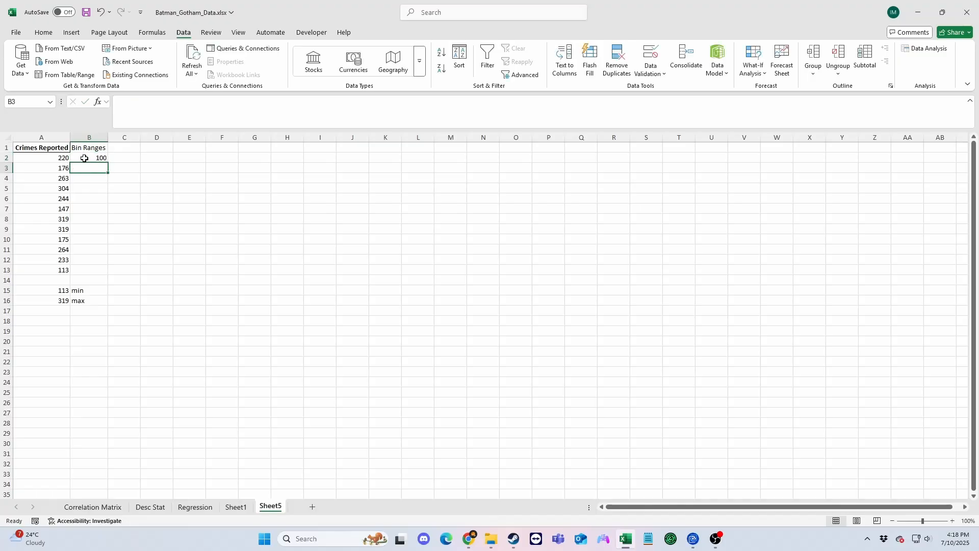
{"action": "type", "text": "150"}
{"action": "key", "text": "Return"}
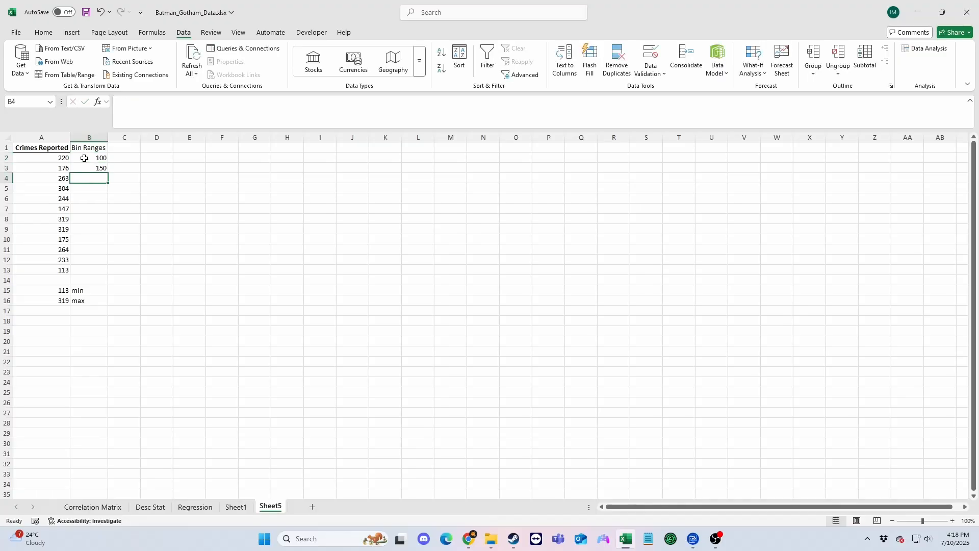
{"action": "left_click_drag", "start_coordinate": [109, 160], "coordinate": [104, 215]}
{"action": "left_click", "coordinate": [189, 229]}
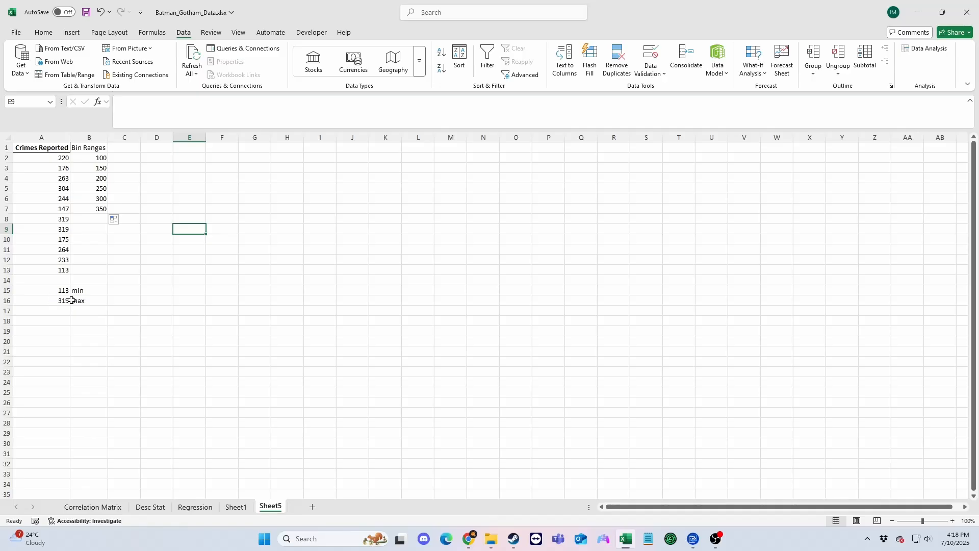
{"action": "left_click", "coordinate": [153, 315]}
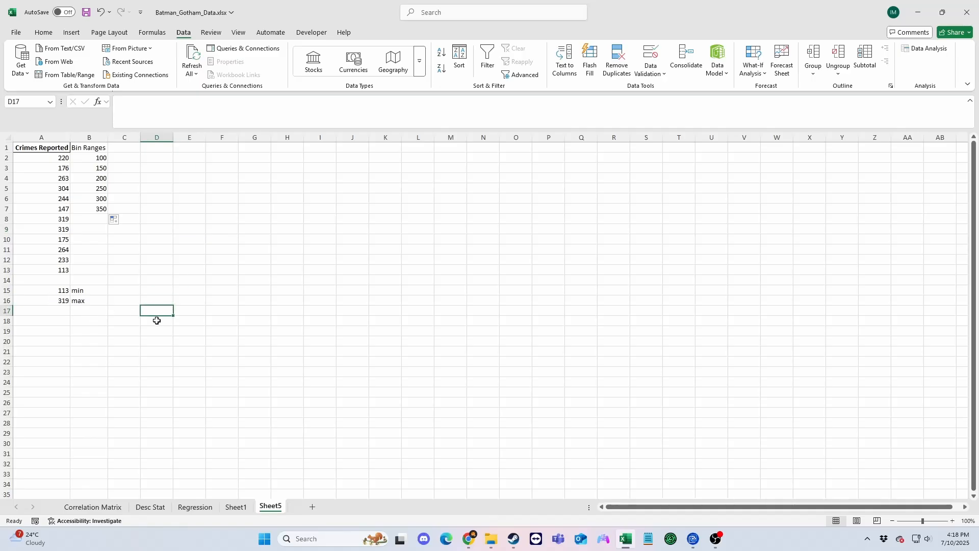
Start a Histogram analysis with input range A1:A13, bin range B1:B7 and labels included.
{"action": "left_click", "coordinate": [925, 50]}
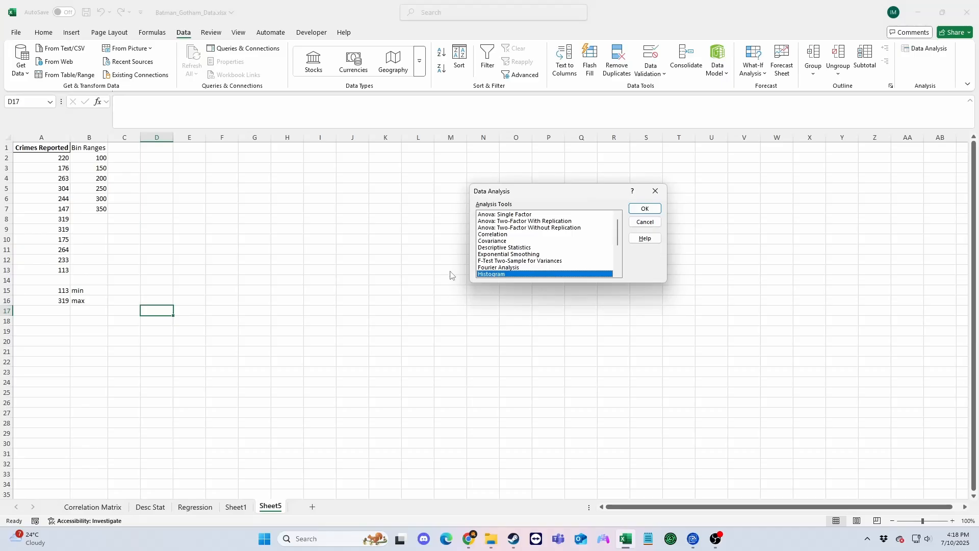
{"action": "left_click", "coordinate": [645, 208]}
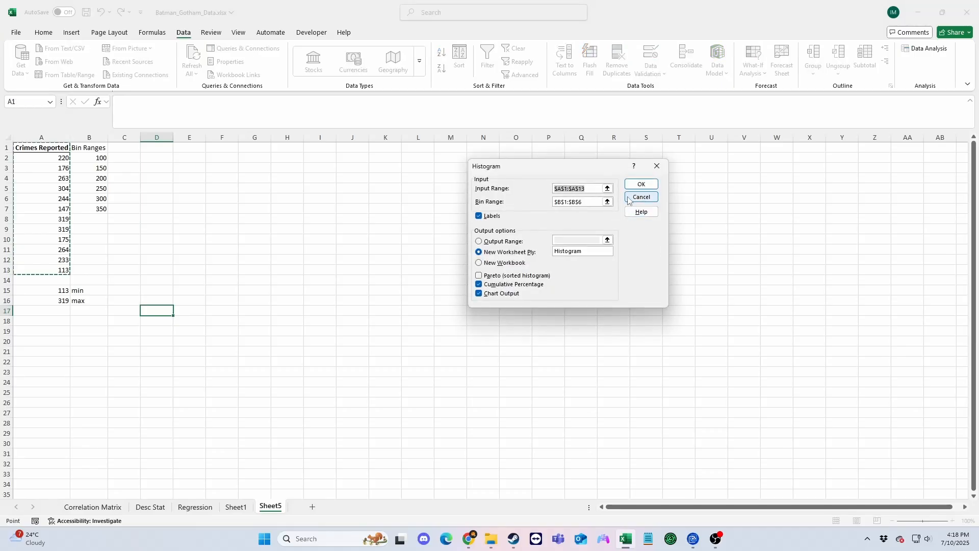
{"action": "left_click", "coordinate": [607, 188]}
{"action": "left_click_drag", "start_coordinate": [43, 155], "coordinate": [48, 270]}
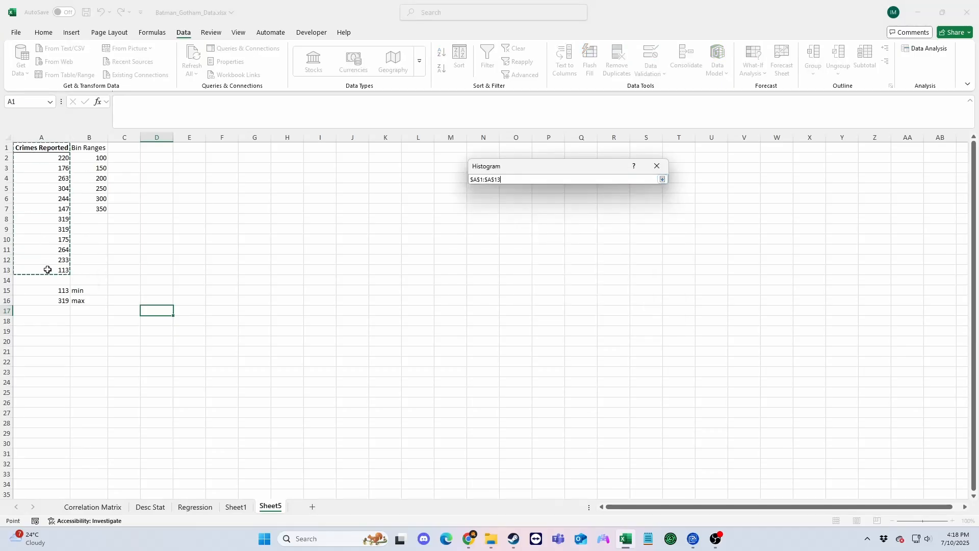
{"action": "left_click", "coordinate": [662, 179]}
{"action": "left_click", "coordinate": [480, 216]}
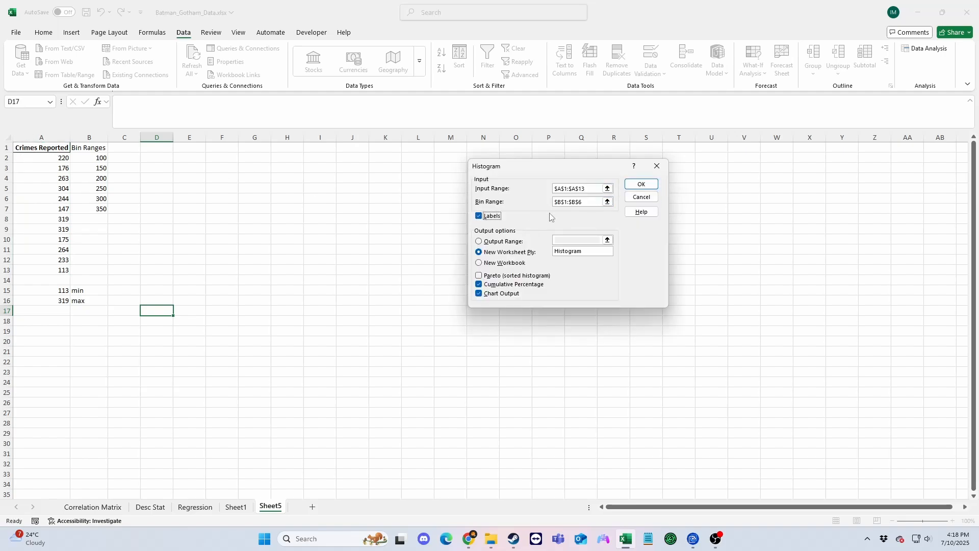
{"action": "left_click", "coordinate": [608, 201]}
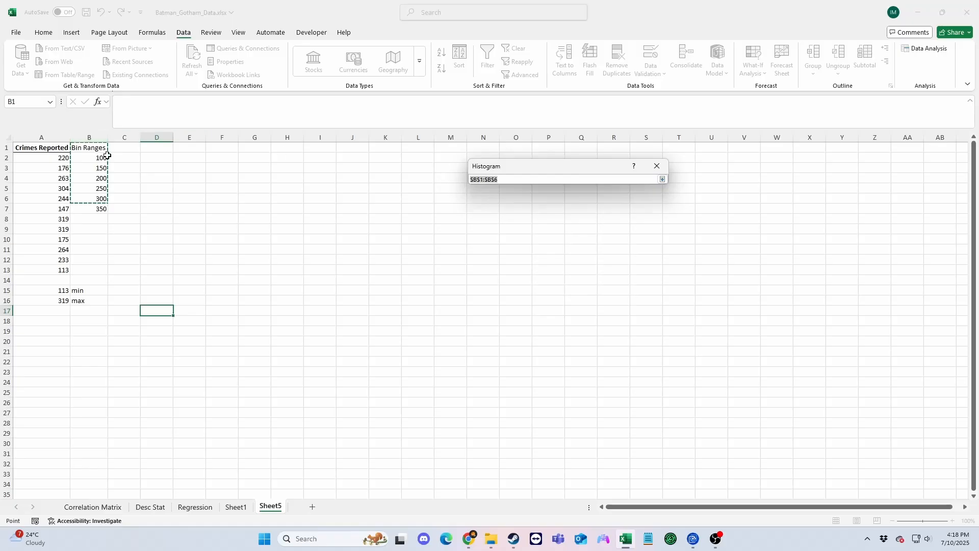
{"action": "left_click_drag", "start_coordinate": [97, 149], "coordinate": [99, 210]}
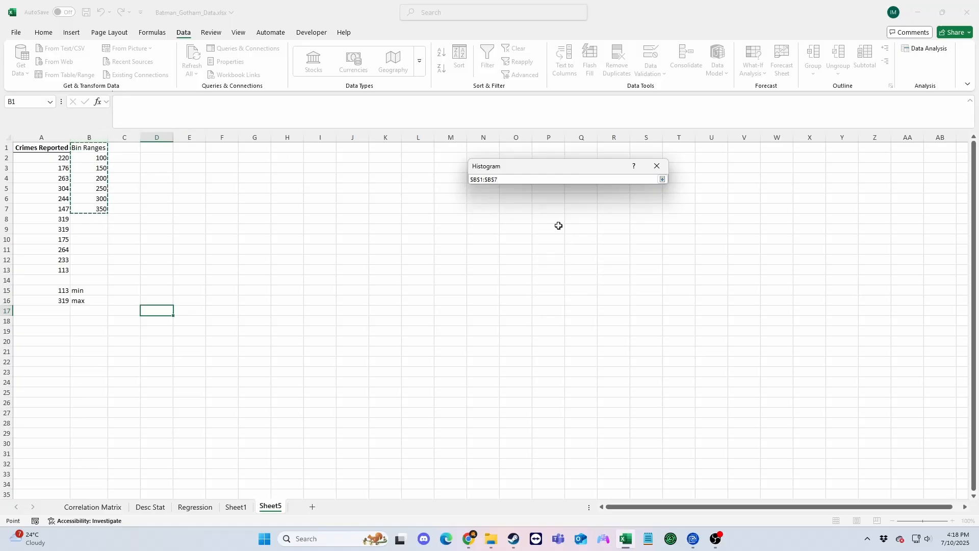
{"action": "left_click", "coordinate": [662, 180]}
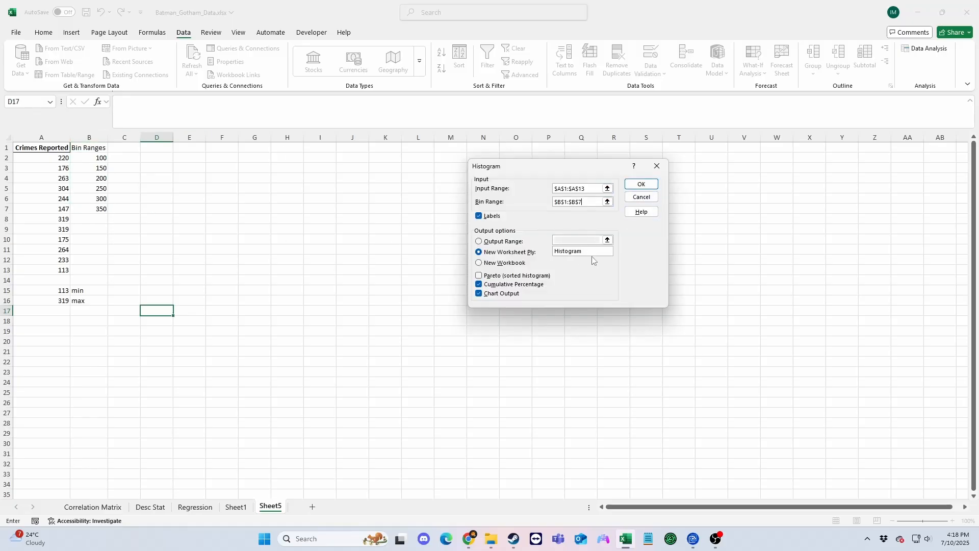
Generate the histogram on a new worksheet named Histogram with cumulative percentage and chart output.
{"action": "left_click", "coordinate": [547, 276]}
{"action": "left_click", "coordinate": [499, 285]}
{"action": "left_click", "coordinate": [482, 293]}
{"action": "left_click", "coordinate": [478, 285]}
{"action": "left_click", "coordinate": [479, 294]}
{"action": "left_click", "coordinate": [642, 184]}
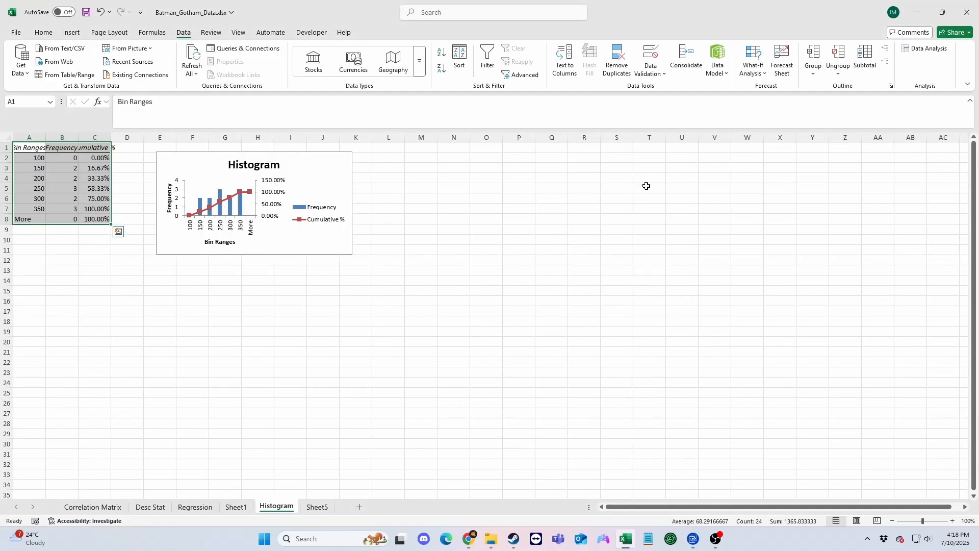
{"action": "left_click", "coordinate": [484, 298]}
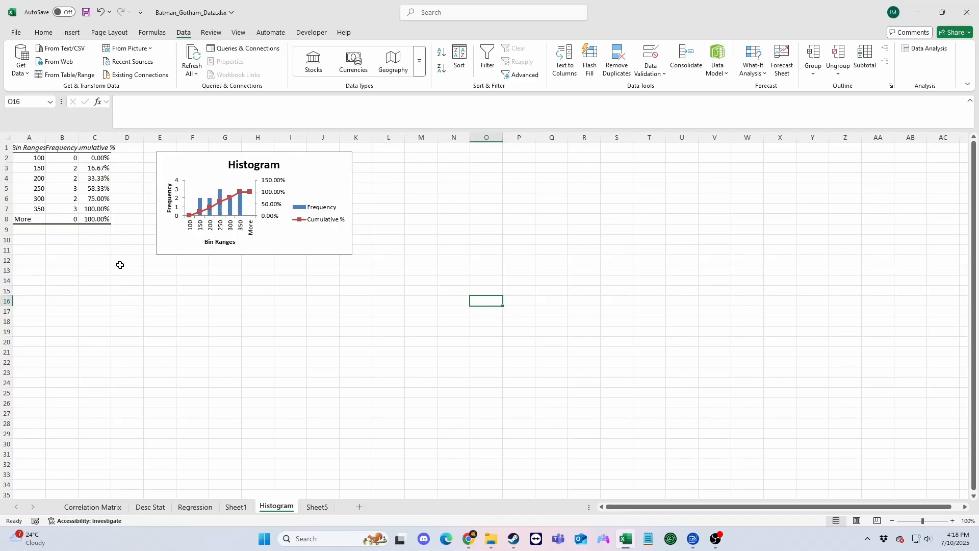
{"action": "left_click", "coordinate": [396, 274]}
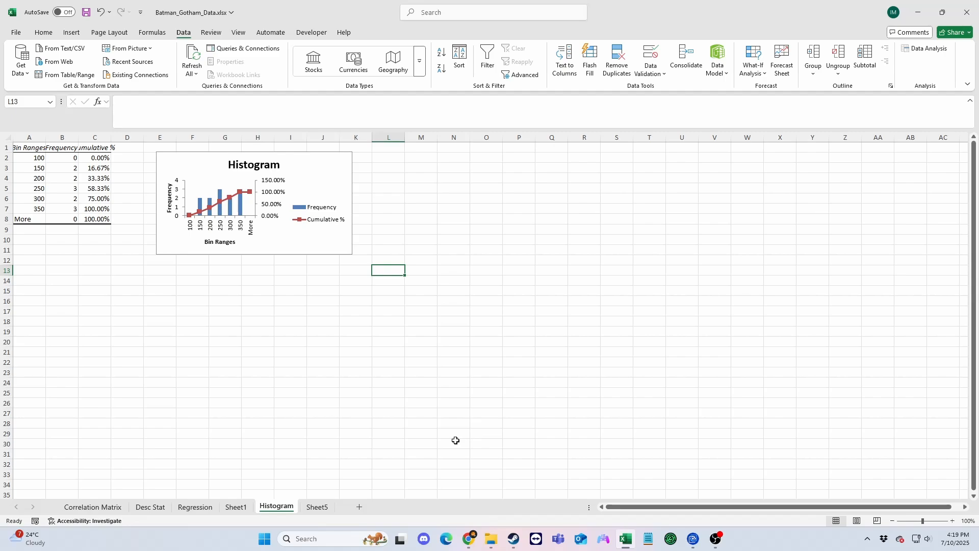
Rename Sheet1 as "Main Data" and move it in front of all other sheets.
{"action": "left_click", "coordinate": [236, 508]}
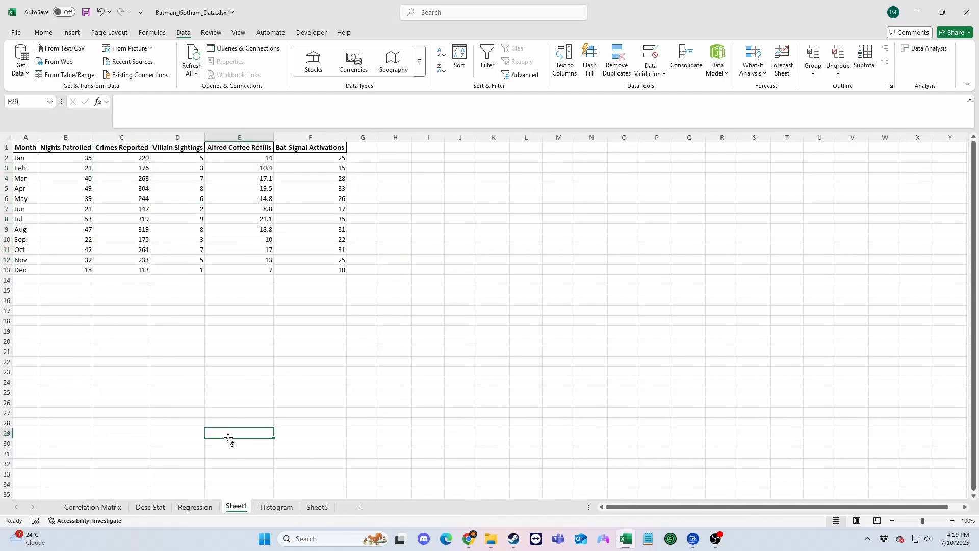
{"action": "right_click", "coordinate": [236, 507]}
{"action": "left_click", "coordinate": [284, 375]}
{"action": "type", "text": "Main Data"}
{"action": "key", "text": "Return"}
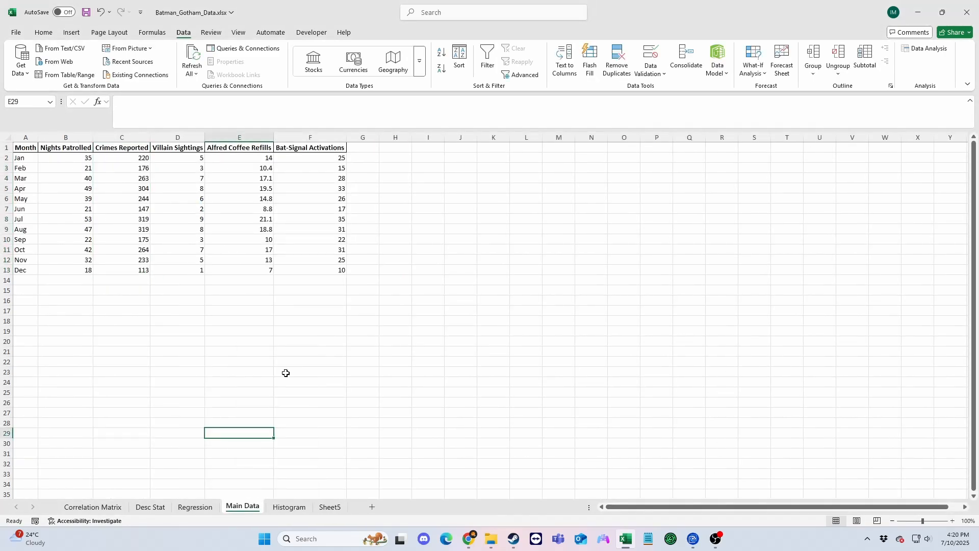
{"action": "left_click_drag", "start_coordinate": [228, 508], "coordinate": [77, 507]}
{"action": "left_click", "coordinate": [330, 508]}
{"action": "left_click", "coordinate": [303, 508]}
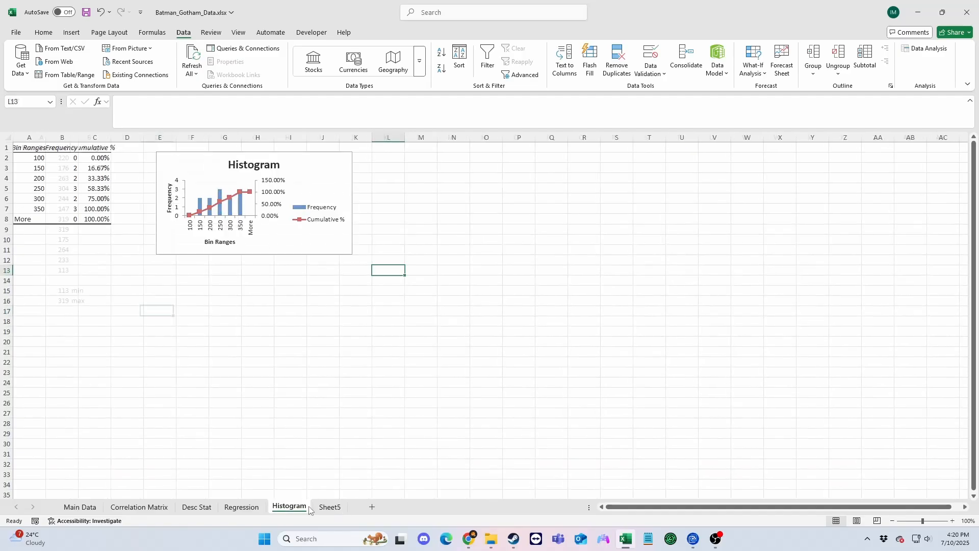
Add a new worksheet after Sheet5 for a summary and enter the heading "Correlation:" in A1.
{"action": "left_click", "coordinate": [80, 507]}
{"action": "left_click", "coordinate": [140, 507]}
{"action": "left_click", "coordinate": [214, 375]}
{"action": "left_click_drag", "start_coordinate": [53, 149], "coordinate": [385, 199]}
{"action": "key", "text": "ctrl+c"}
{"action": "left_click", "coordinate": [330, 507]}
{"action": "left_click", "coordinate": [371, 507]}
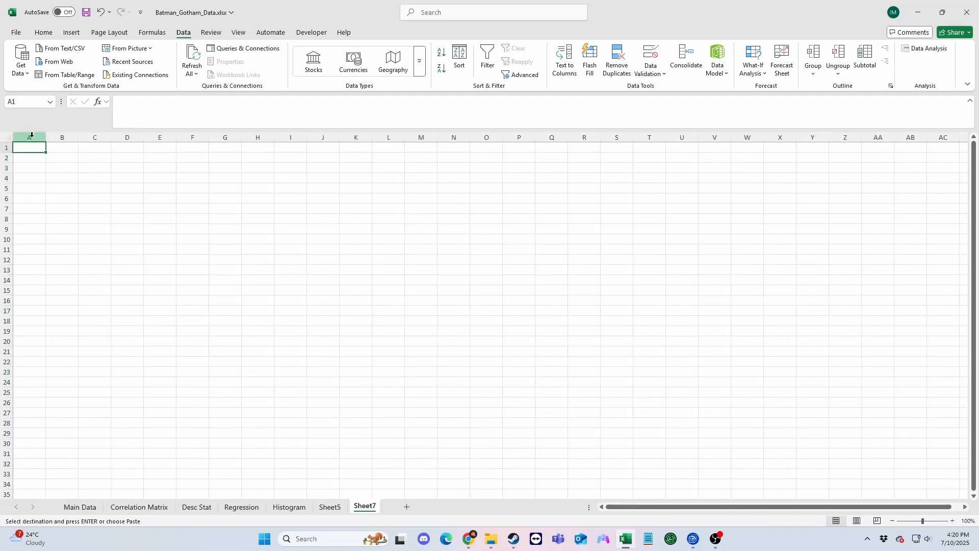
{"action": "type", "text": "Correlation:"}
{"action": "key", "text": "Return"}
Copy the correlation matrix from the Correlation Matrix sheet to A2 of the new sheet and autofit its columns.
{"action": "left_click", "coordinate": [136, 506]}
{"action": "key", "text": "ctrl+c"}
{"action": "left_click", "coordinate": [365, 507]}
{"action": "key", "text": "ctrl+v"}
{"action": "left_click_drag", "start_coordinate": [29, 137], "coordinate": [192, 137]}
{"action": "double_click", "coordinate": [209, 137]}
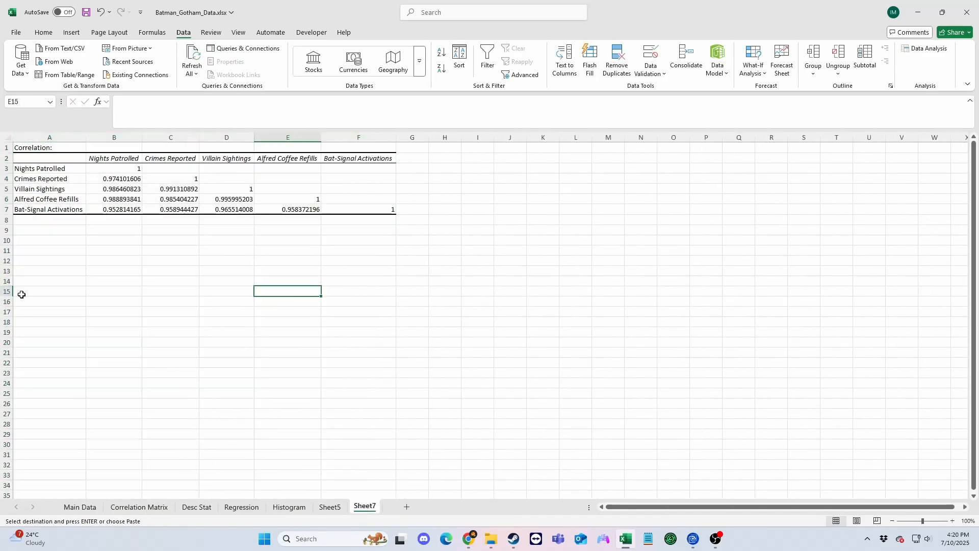
Enter the heading "Descriptive Stats:" in A9 below the correlation matrix.
{"action": "left_click", "coordinate": [196, 507]}
{"action": "left_click", "coordinate": [365, 506]}
{"action": "left_click", "coordinate": [49, 230]}
{"action": "type", "text": "Descr"}
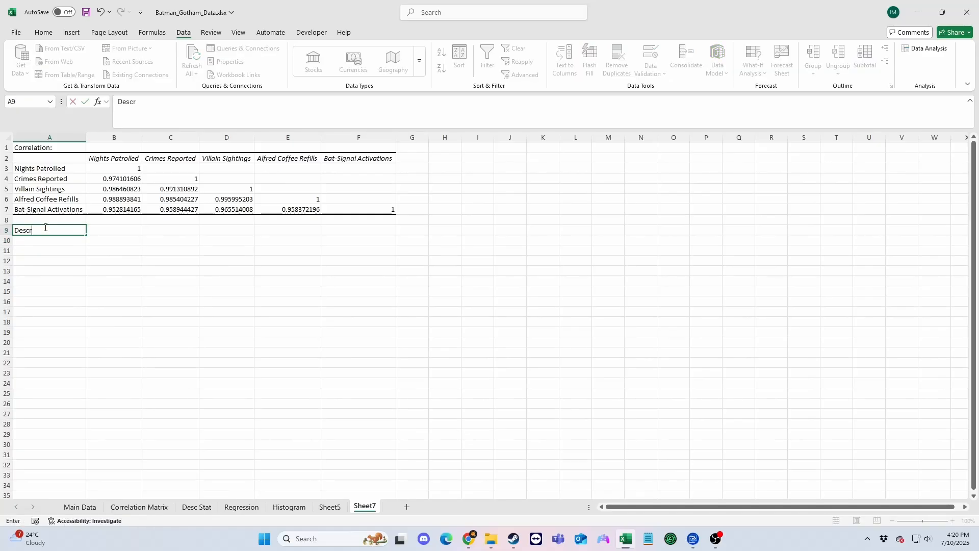
{"action": "type", "text": "iptive Stats:"}
{"action": "key", "text": "Return"}
Copy the Nights Patrolled mean and its label from Desc Stat to row 10 of Sheet7.
{"action": "left_click", "coordinate": [197, 507]}
{"action": "left_click_drag", "start_coordinate": [44, 168], "coordinate": [106, 181]}
{"action": "key", "text": "ctrl+c"}
{"action": "left_click", "coordinate": [365, 507]}
{"action": "key", "text": "ctrl+v"}
Copy the Nights Patrolled median, mode, standard deviation, range, minimum, maximum and sum from Desc Stat below the mean in Sheet7.
{"action": "left_click", "coordinate": [197, 507]}
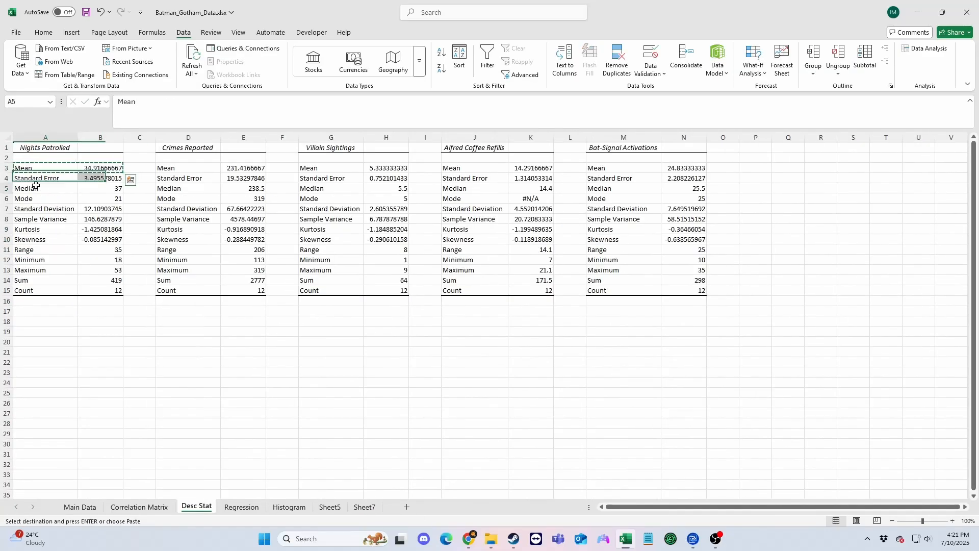
{"action": "key", "text": "ctrl+c"}
{"action": "left_click_drag", "start_coordinate": [35, 188], "coordinate": [102, 209]}
{"action": "key", "text": "ctrl+c"}
{"action": "left_click_drag", "start_coordinate": [31, 249], "coordinate": [117, 280]}
{"action": "key", "text": "ctrl+c"}
{"action": "left_click", "coordinate": [364, 507]}
{"action": "left_click", "coordinate": [26, 281]}
{"action": "key", "text": "ctrl+v"}
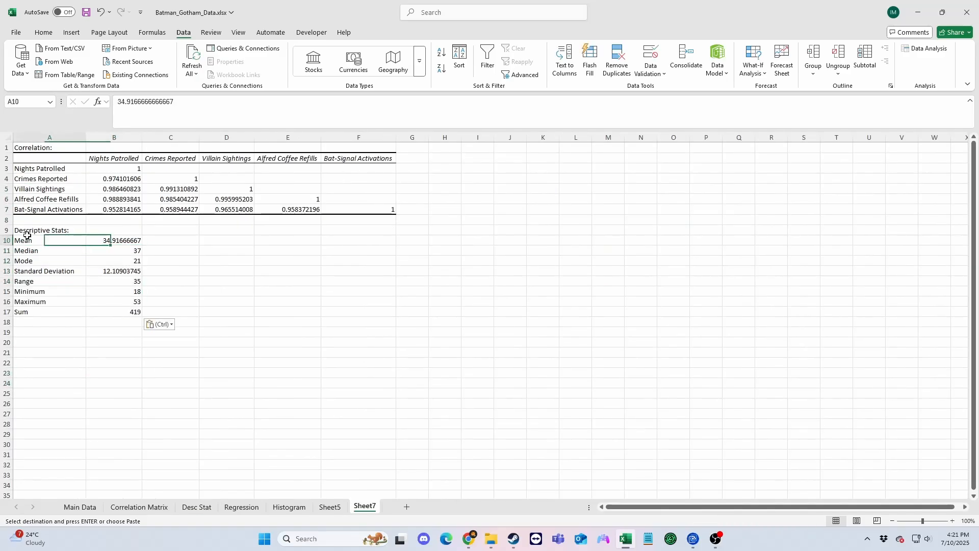
Move the Nights Patrolled statistics down one row and enter the heading "Nights Patrolled" in A10.
{"action": "left_click_drag", "start_coordinate": [25, 240], "coordinate": [118, 312]}
{"action": "left_click_drag", "start_coordinate": [142, 242], "coordinate": [138, 252]}
{"action": "left_click", "coordinate": [49, 241]}
{"action": "left_click", "coordinate": [125, 508]}
{"action": "left_click", "coordinate": [196, 507]}
{"action": "left_click", "coordinate": [364, 506]}
{"action": "type", "text": "Ni"}
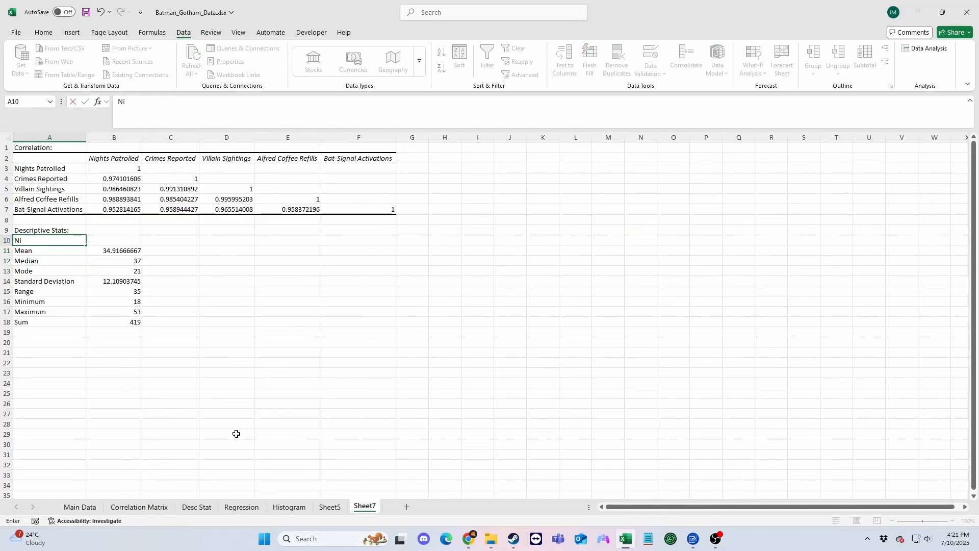
{"action": "type", "text": "ghts Patrolled"}
Copy the Crimes Reported heading from Desc Stat to D10 of Sheet7.
{"action": "left_click", "coordinate": [225, 243]}
{"action": "left_click", "coordinate": [125, 507]}
{"action": "left_click", "coordinate": [196, 507]}
{"action": "left_click", "coordinate": [206, 147]}
{"action": "key", "text": "ctrl+c"}
{"action": "left_click", "coordinate": [365, 506]}
{"action": "key", "text": "ctrl+v"}
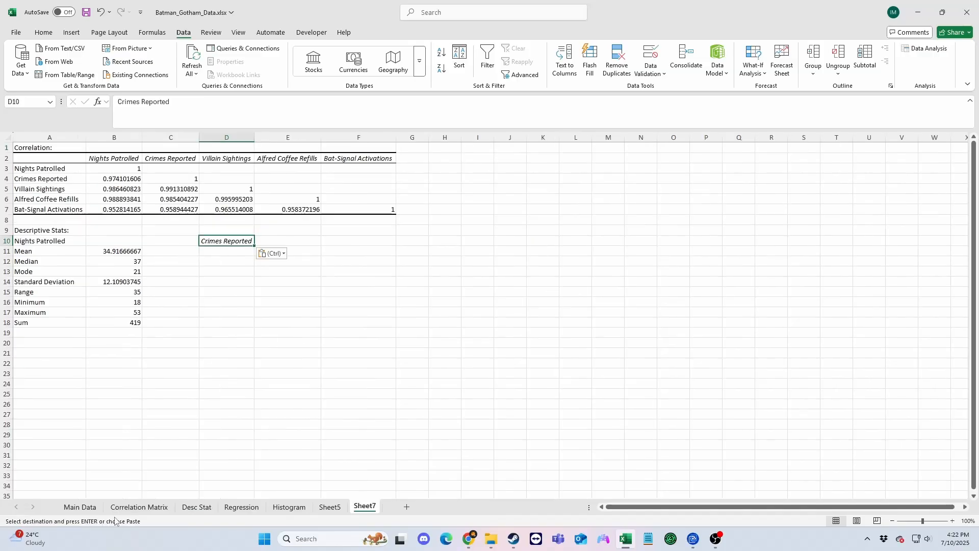
Copy the Crimes Reported mean, median, mode and standard deviation from Desc Stat to D11:E14 of Sheet7.
{"action": "left_click_drag", "start_coordinate": [213, 170], "coordinate": [247, 208]}
{"action": "key", "text": "ctrl+c"}
{"action": "left_click", "coordinate": [364, 507]}
{"action": "left_click", "coordinate": [228, 250]}
{"action": "key", "text": "ctrl+v"}
{"action": "left_click", "coordinate": [196, 507]}
{"action": "key", "text": "ctrl+c"}
{"action": "left_click", "coordinate": [365, 507]}
{"action": "left_click", "coordinate": [227, 261]}
{"action": "key", "text": "ctrl+v"}
Copy the Crimes Reported range, minimum, maximum and sum from Desc Stat to D15:E18 of Sheet7.
{"action": "left_click", "coordinate": [196, 507]}
{"action": "left_click_drag", "start_coordinate": [194, 250], "coordinate": [249, 280]}
{"action": "key", "text": "ctrl+c"}
{"action": "left_click", "coordinate": [365, 507]}
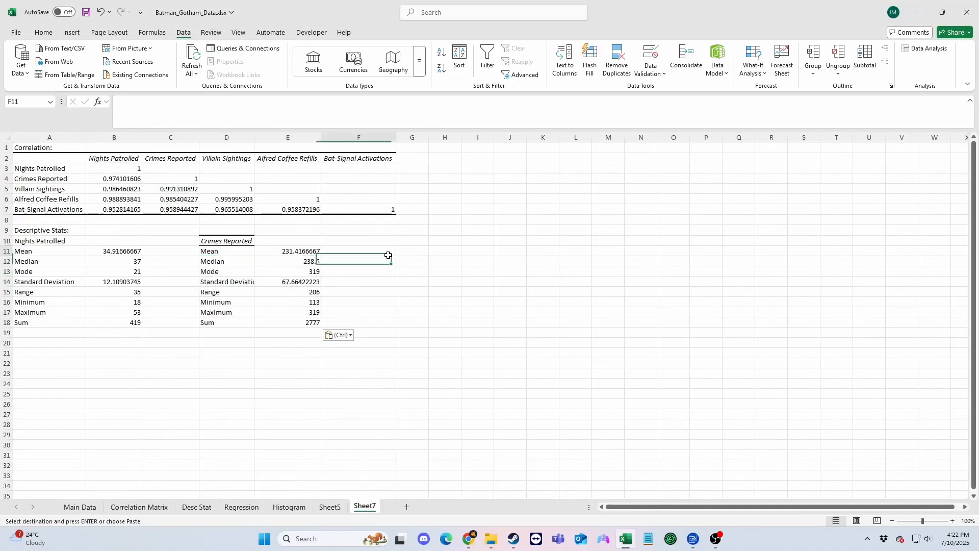
Copy the Villain Sightings heading from Desc Stat to G10 of Sheet7.
{"action": "left_click", "coordinate": [306, 507]}
{"action": "left_click", "coordinate": [196, 507]}
{"action": "left_click", "coordinate": [332, 259]}
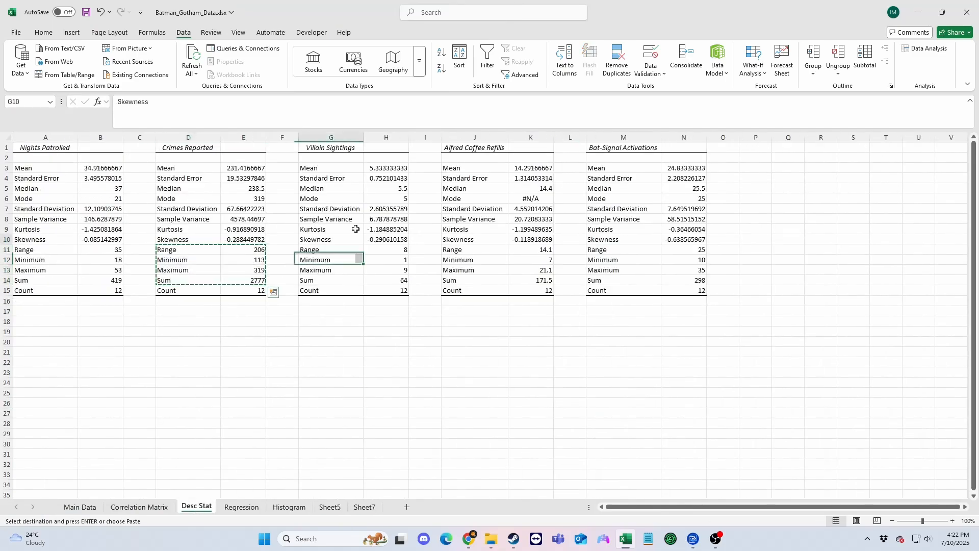
{"action": "left_click", "coordinate": [337, 147]}
{"action": "key", "text": "ctrl+c"}
{"action": "left_click", "coordinate": [365, 507]}
{"action": "key", "text": "ctrl+v"}
{"action": "left_click", "coordinate": [424, 261]}
Copy the means of Villain Sightings, Alfred Coffee Refills and Bat-Signal Activations from Desc Stat to row 11 of Sheet7, starting at G11.
{"action": "left_click", "coordinate": [196, 507]}
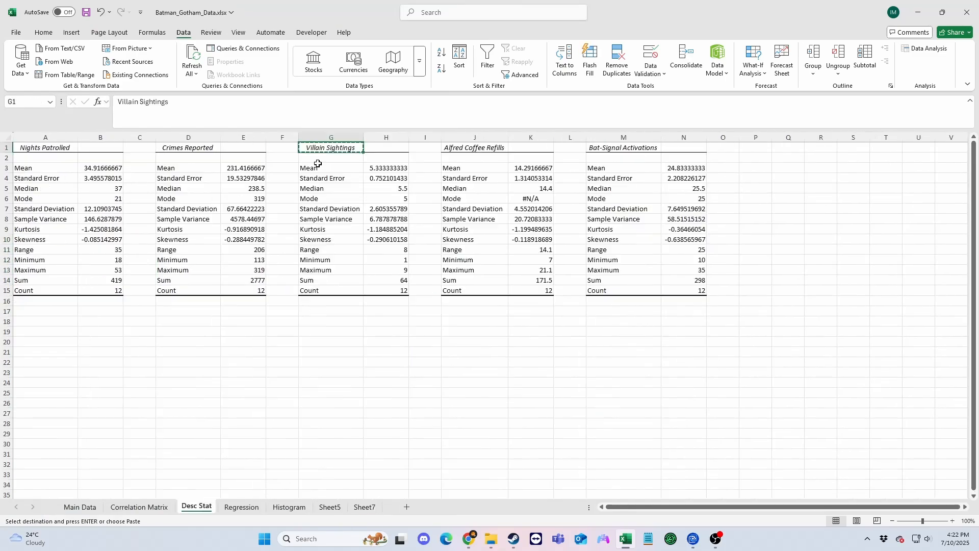
{"action": "left_click_drag", "start_coordinate": [306, 168], "coordinate": [680, 168]}
{"action": "key", "text": "ctrl+c"}
{"action": "left_click", "coordinate": [364, 506]}
{"action": "key", "text": "ctrl+v"}
{"action": "left_click", "coordinate": [421, 260]}
Copy the median, mode, standard deviation, range, minimum, maximum and sum of the same three variables to G12:N18 of Sheet7.
{"action": "left_click", "coordinate": [197, 507]}
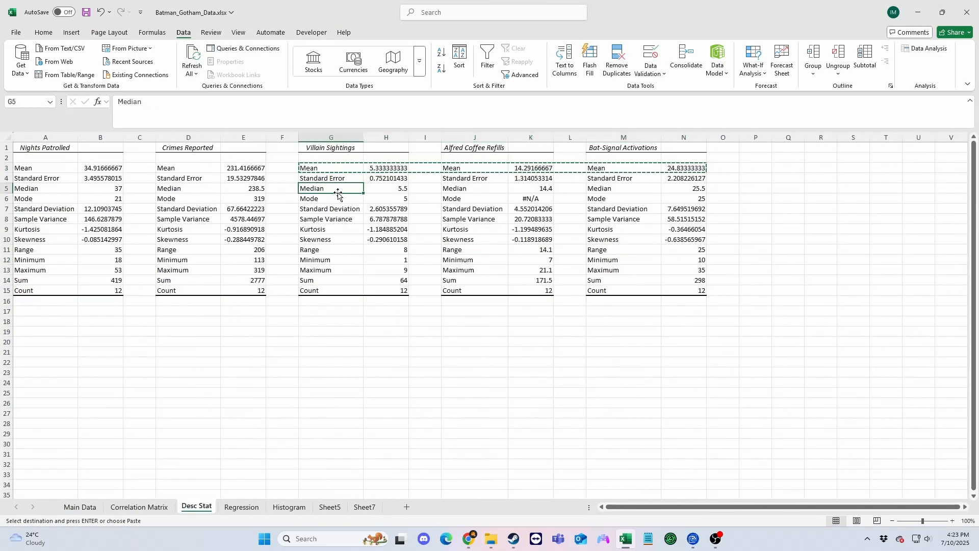
{"action": "left_click_drag", "start_coordinate": [338, 192], "coordinate": [682, 209]}
{"action": "key", "text": "ctrl+c"}
{"action": "left_click", "coordinate": [364, 507]}
{"action": "left_click_drag", "start_coordinate": [306, 250], "coordinate": [699, 270]}
{"action": "key", "text": "ctrl+c"}
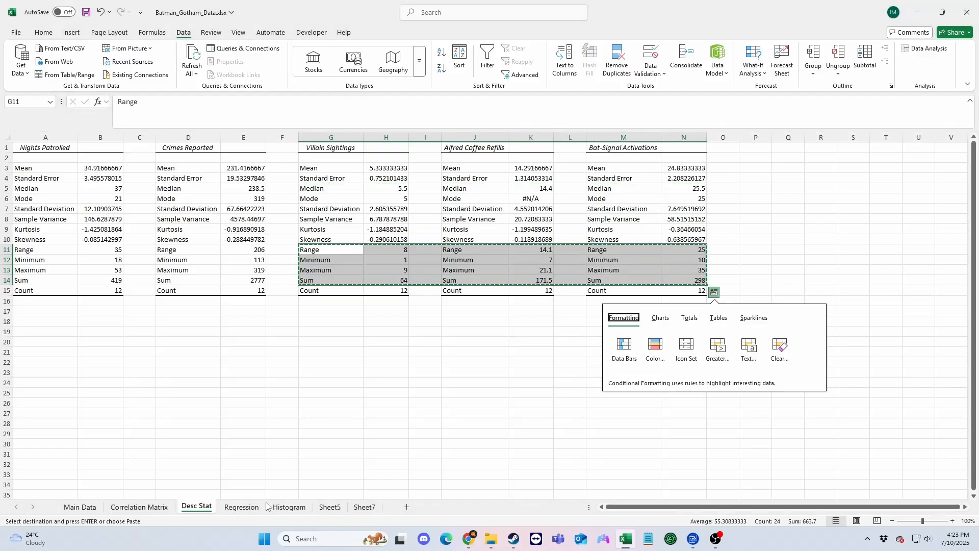
{"action": "left_click", "coordinate": [364, 506]}
{"action": "key", "text": "ctrl+v"}
Copy the Alfred Coffee Refills heading from Desc Stat to J10 of Sheet7.
{"action": "left_click", "coordinate": [242, 507]}
{"action": "left_click", "coordinate": [197, 507]}
{"action": "left_click", "coordinate": [504, 149]}
{"action": "key", "text": "ctrl+c"}
{"action": "left_click", "coordinate": [365, 507]}
{"action": "left_click", "coordinate": [527, 241]}
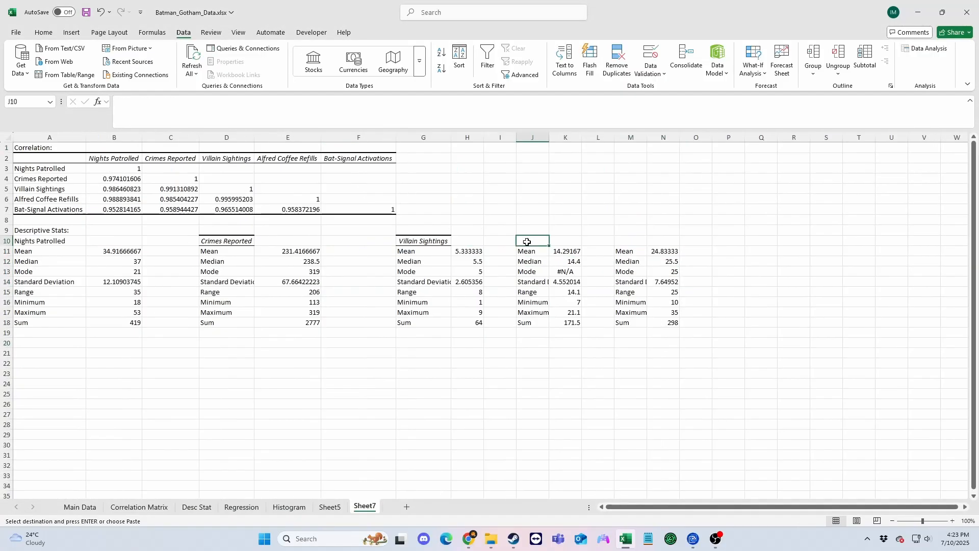
{"action": "key", "text": "ctrl+v"}
Copy the Bat-Signal Activations heading to M10 of Sheet7 and autofit columns J to N.
{"action": "left_click", "coordinate": [196, 507]}
{"action": "left_click", "coordinate": [611, 149]}
{"action": "left_click_drag", "start_coordinate": [532, 137], "coordinate": [664, 137]}
{"action": "double_click", "coordinate": [614, 137]}
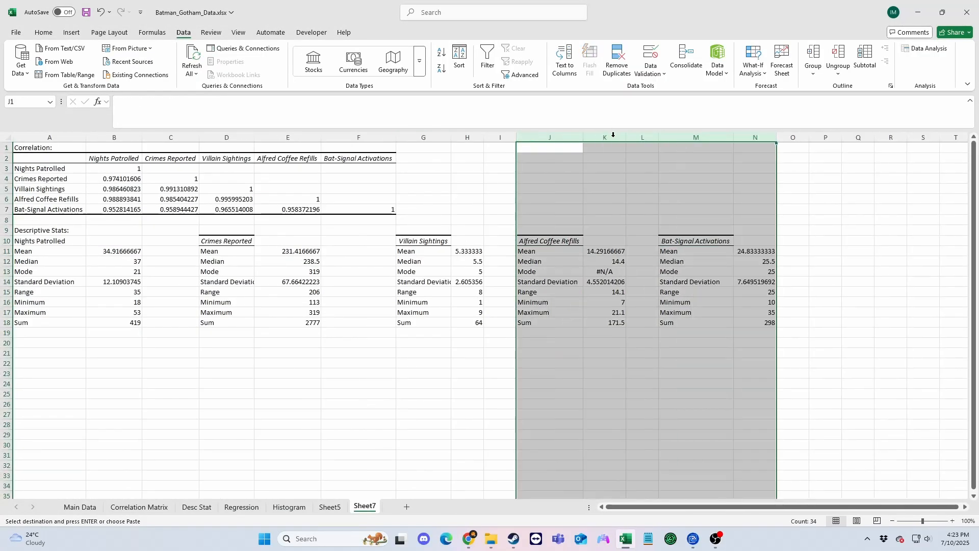
Compare the Alfred Coffee Refills mode in Sheet7 with its source on the Desc Stat sheet.
{"action": "left_click", "coordinate": [592, 272]}
{"action": "left_click", "coordinate": [196, 507]}
{"action": "left_click", "coordinate": [532, 200]}
{"action": "left_click", "coordinate": [365, 507]}
{"action": "left_click", "coordinate": [553, 271]}
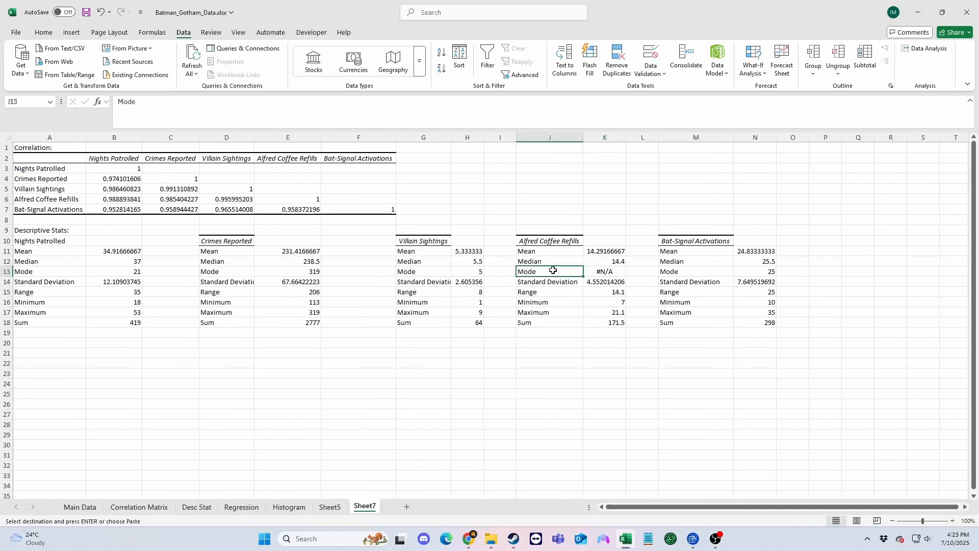
{"action": "left_click", "coordinate": [616, 273]}
{"action": "left_click", "coordinate": [79, 507]}
{"action": "left_click", "coordinate": [196, 507]}
{"action": "left_click_drag", "start_coordinate": [474, 199], "coordinate": [528, 199]}
{"action": "left_click", "coordinate": [365, 507]}
Delete the Alfred Coffee Refills mode cells J13:K13 and shift the cells below up.
{"action": "left_click_drag", "start_coordinate": [553, 272], "coordinate": [607, 272]}
{"action": "right_click", "coordinate": [609, 272]}
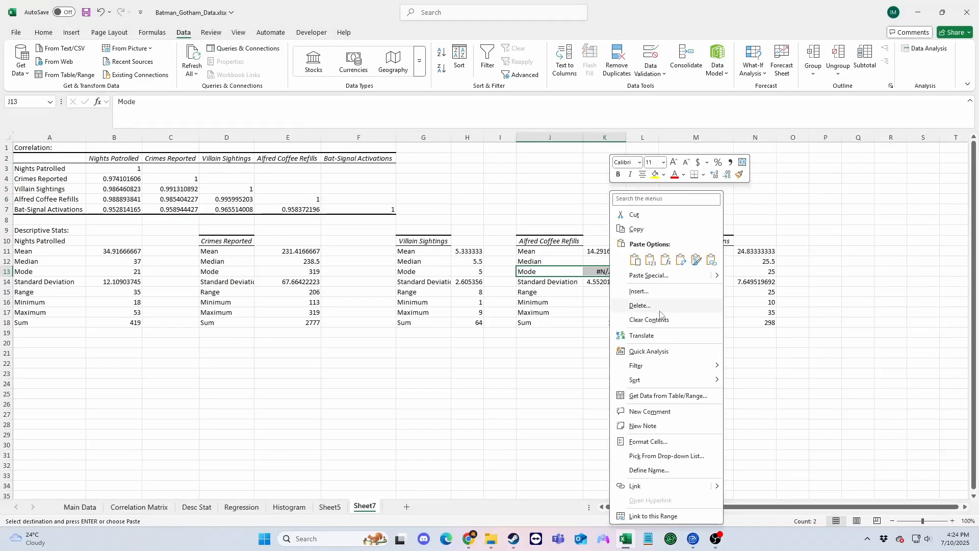
{"action": "left_click", "coordinate": [656, 307]}
{"action": "left_click", "coordinate": [630, 374]}
{"action": "left_click_drag", "start_coordinate": [548, 405], "coordinate": [547, 414]}
{"action": "left_click", "coordinate": [547, 474]}
Enter the heading "Regression:" in A20 of Sheet7 and copy the Regression Statistics table from the Regression sheet to A21.
{"action": "left_click", "coordinate": [242, 507]}
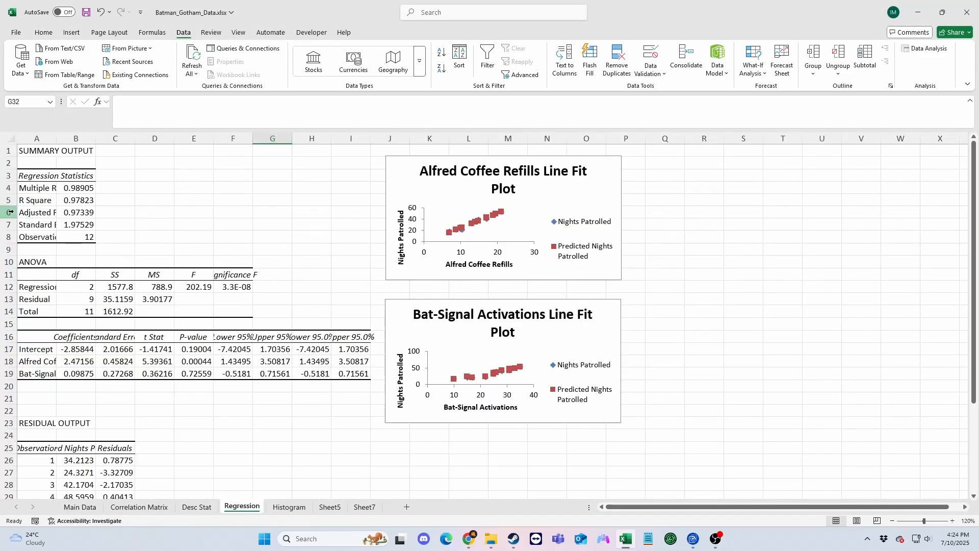
{"action": "left_click", "coordinate": [89, 246], "text": "shift"}
{"action": "key", "text": "ctrl+c"}
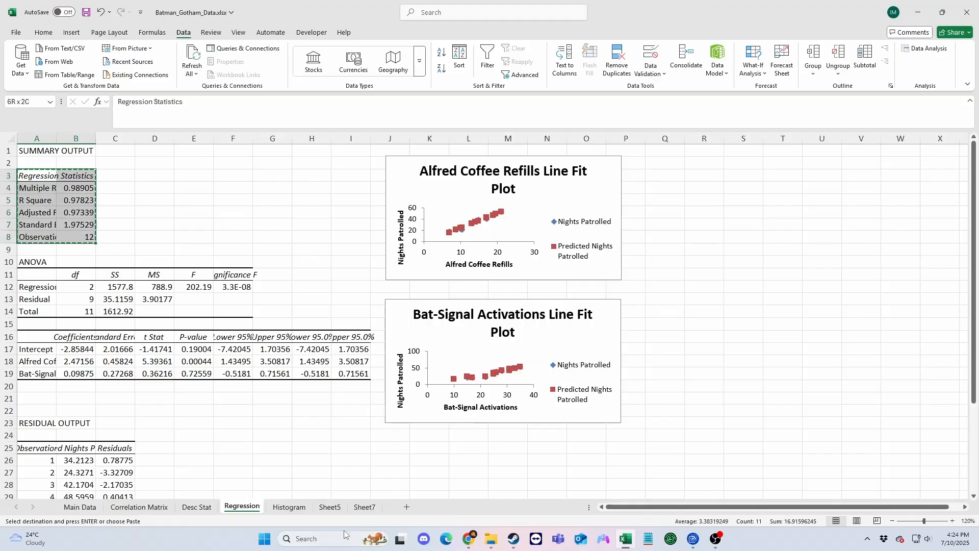
{"action": "left_click", "coordinate": [365, 506]}
{"action": "left_click", "coordinate": [38, 345]}
{"action": "type", "text": "Regression:"}
{"action": "key", "text": "Return"}
{"action": "key", "text": "ctrl+v"}
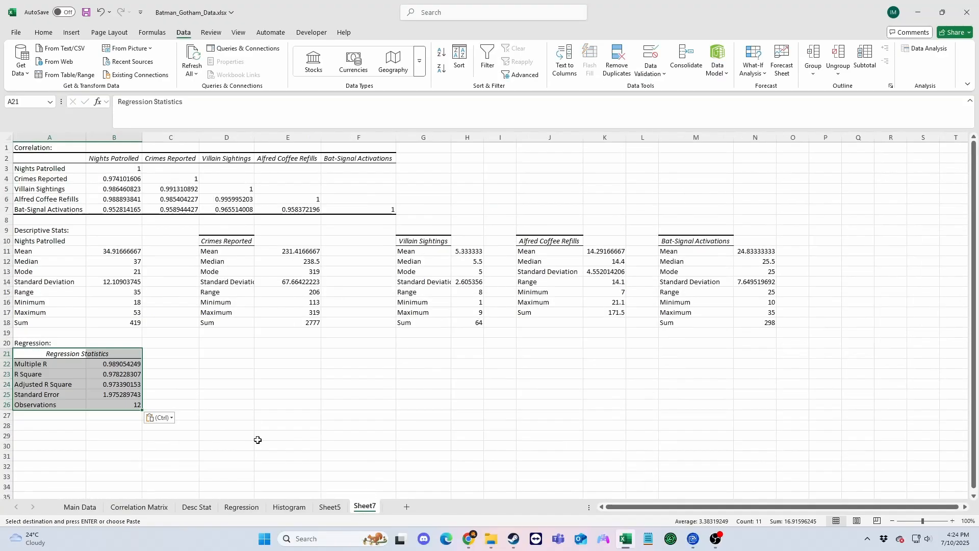
Copy the Alfred Coffee Refills Line Fit Plot from the Regression sheet to Sheet7 beside the Regression Statistics table.
{"action": "left_click", "coordinate": [242, 507]}
{"action": "key", "text": "ctrl+c"}
{"action": "left_click", "coordinate": [365, 506]}
{"action": "left_click", "coordinate": [212, 369]}
{"action": "key", "text": "ctrl+v"}
{"action": "mouse_move", "coordinate": [217, 207]}
{"action": "left_mouse_down"}
{"action": "mouse_move", "coordinate": [31, 276]}
{"action": "mouse_move", "coordinate": [216, 197]}
{"action": "left_mouse_up"}
Copy the Bat-Signal Activations Line Fit Plot from the Regression sheet to Sheet7 below the Alfred Coffee Refills plot.
{"action": "left_click", "coordinate": [241, 507]}
{"action": "left_click", "coordinate": [413, 314]}
{"action": "key", "text": "ctrl+c"}
{"action": "left_click", "coordinate": [365, 506]}
{"action": "left_click", "coordinate": [250, 314]}
{"action": "key", "text": "ctrl+v"}
{"action": "left_click", "coordinate": [605, 263]}
{"action": "left_click", "coordinate": [550, 384]}
{"action": "scroll", "coordinate": [465, 374], "scroll_direction": "up", "scroll_amount": 3}
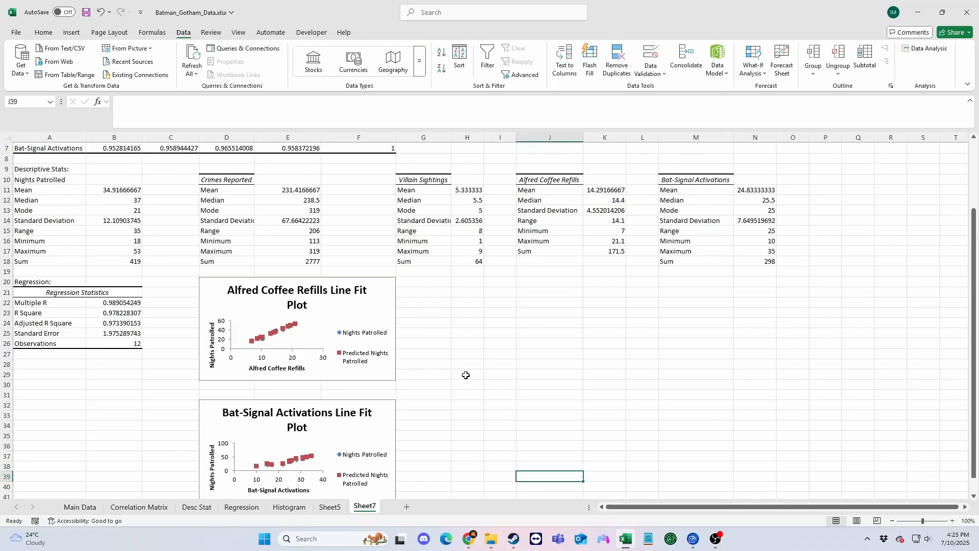
Copy the bin ranges, frequency and cumulative % table from the Histogram sheet to A44 of Sheet7.
{"action": "scroll", "coordinate": [465, 374], "scroll_direction": "down", "scroll_amount": 8}
{"action": "left_click", "coordinate": [289, 507]}
{"action": "left_click_drag", "start_coordinate": [31, 150], "coordinate": [100, 222]}
{"action": "key", "text": "ctrl+c"}
{"action": "left_click", "coordinate": [364, 506]}
{"action": "scroll", "coordinate": [86, 295], "scroll_direction": "up", "scroll_amount": 4}
{"action": "left_click", "coordinate": [56, 405]}
{"action": "key", "text": "ctrl+v"}
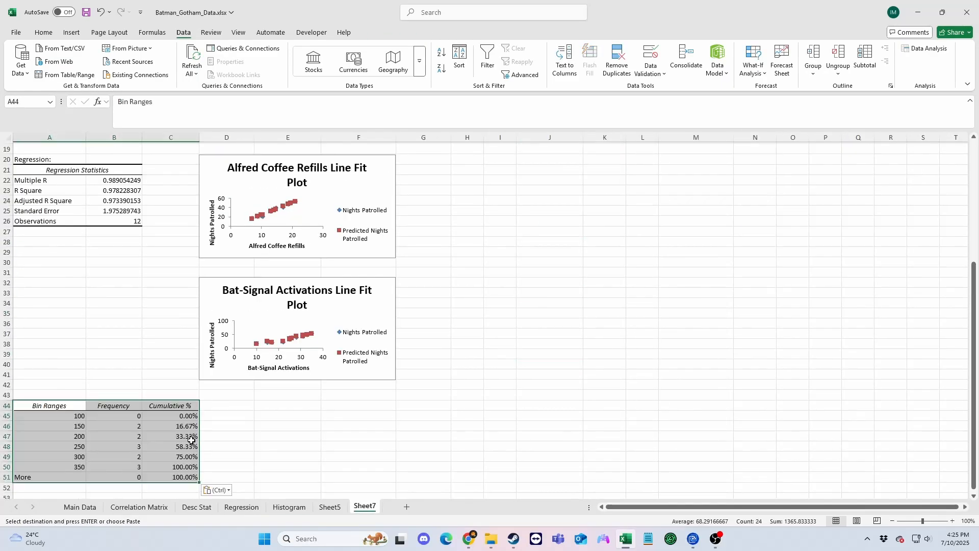
Copy the histogram chart from the Histogram sheet to E45 of Sheet7.
{"action": "scroll", "coordinate": [190, 439], "scroll_direction": "down", "scroll_amount": 3}
{"action": "left_click", "coordinate": [289, 507]}
{"action": "left_click", "coordinate": [180, 172]}
{"action": "left_click", "coordinate": [365, 506]}
{"action": "left_click", "coordinate": [275, 314]}
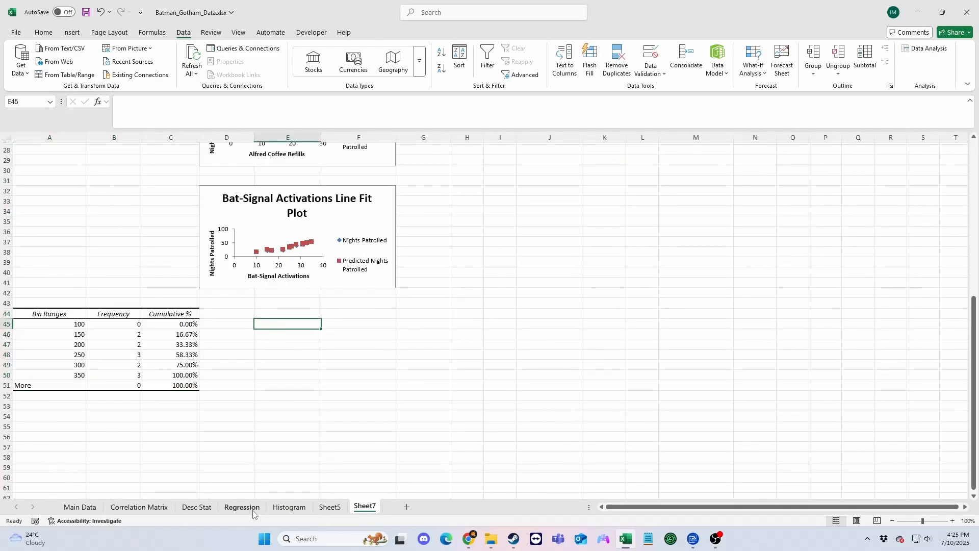
{"action": "left_click", "coordinate": [289, 507]}
{"action": "key", "text": "ctrl+c"}
{"action": "left_click", "coordinate": [364, 506]}
{"action": "key", "text": "ctrl+v"}
{"action": "left_click", "coordinate": [643, 335]}
{"action": "scroll", "coordinate": [661, 393], "scroll_direction": "up", "scroll_amount": 9}
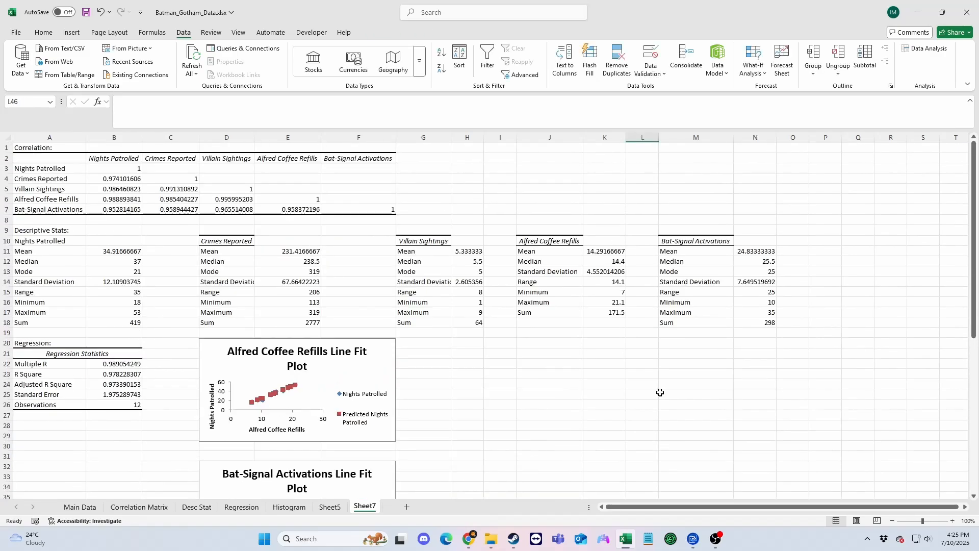
{"action": "scroll", "coordinate": [660, 392], "scroll_direction": "down", "scroll_amount": 10}
{"action": "scroll", "coordinate": [503, 372], "scroll_direction": "up", "scroll_amount": 4}
{"action": "left_click", "coordinate": [380, 312]}
{"action": "left_click", "coordinate": [409, 322]}
{"action": "scroll", "coordinate": [409, 323], "scroll_direction": "up", "scroll_amount": 4}
{"action": "left_click", "coordinate": [380, 310]}
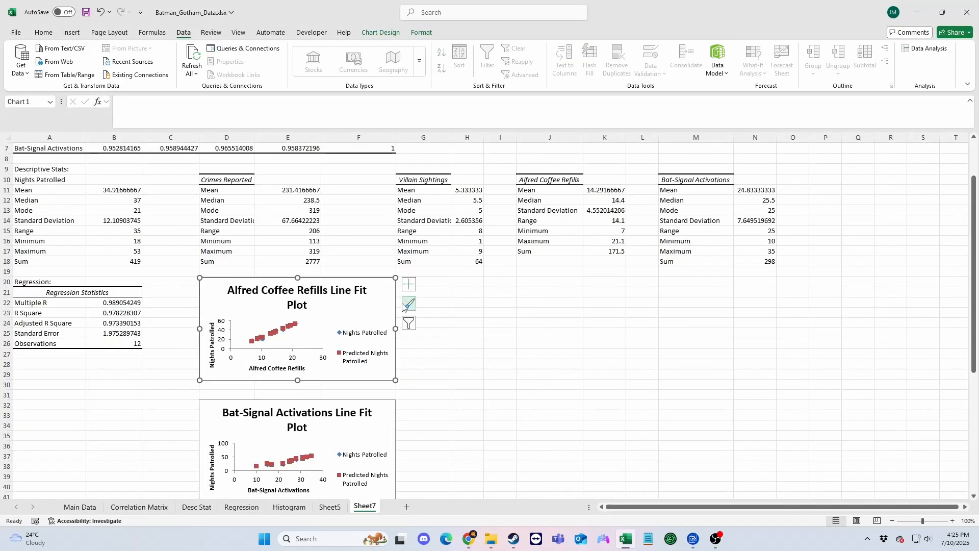
{"action": "scroll", "coordinate": [405, 308], "scroll_direction": "down", "scroll_amount": 7}
{"action": "left_click", "coordinate": [550, 270]}
Note in B1 that correlation is not a useful or insightful statistic as all data correlates above .9, and bold and underline the row 10 headings.
{"action": "scroll", "coordinate": [411, 417], "scroll_direction": "up", "scroll_amount": 9}
{"action": "left_click", "coordinate": [424, 159]}
{"action": "type", "text": "T"}
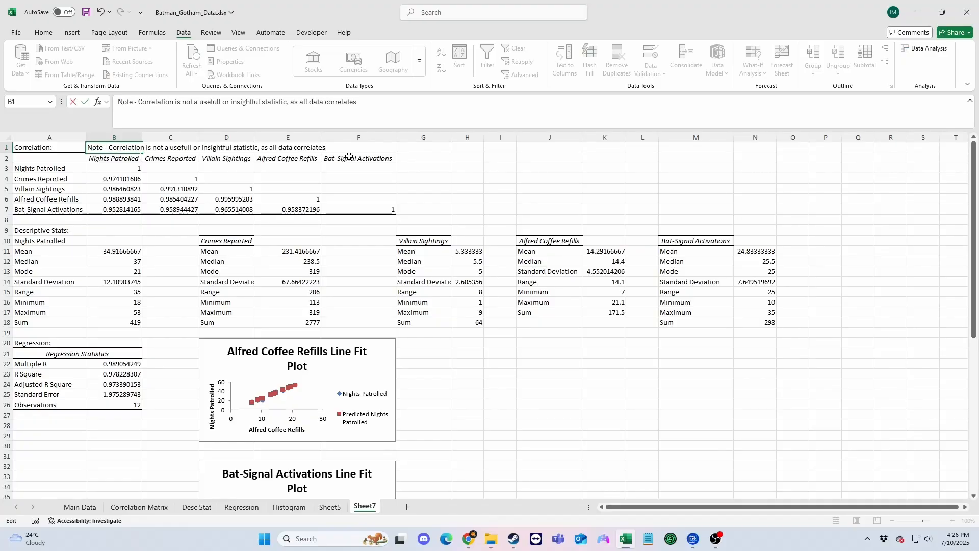
{"action": "left_click", "coordinate": [75, 240]}
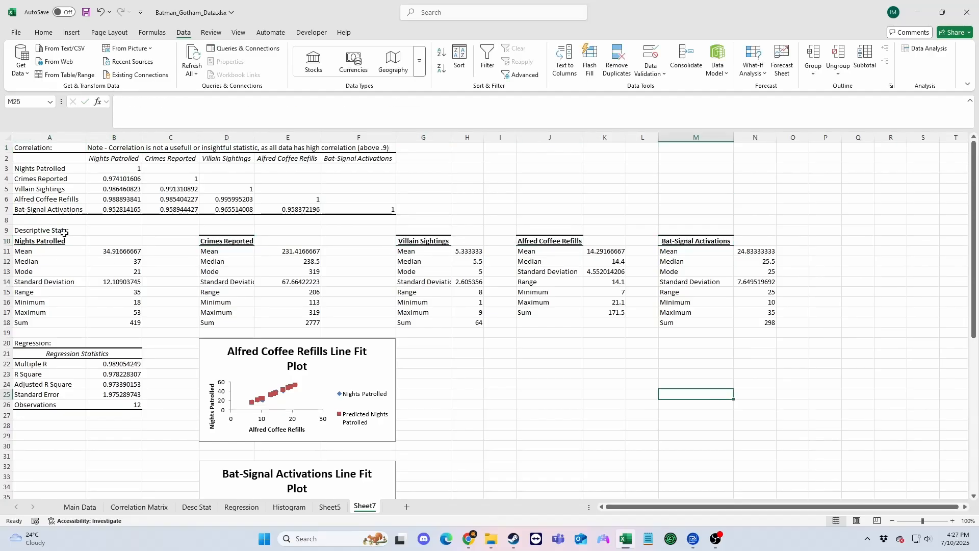
Fill the descriptive statistics block A9:N18 black with white text.
{"action": "left_click_drag", "start_coordinate": [64, 233], "coordinate": [765, 323]}
{"action": "left_click", "coordinate": [44, 32]}
{"action": "left_click", "coordinate": [185, 69]}
{"action": "left_click", "coordinate": [220, 202]}
{"action": "left_click", "coordinate": [185, 69]}
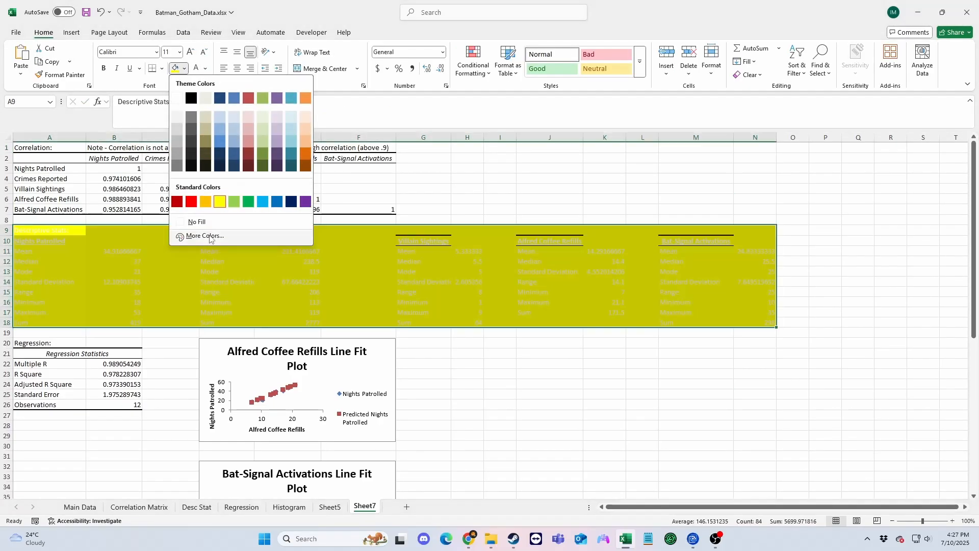
{"action": "left_click", "coordinate": [191, 98]}
Fill the Descriptive Stats heading row A9:N9 yellow and set its heading text to black.
{"action": "left_click_drag", "start_coordinate": [56, 231], "coordinate": [755, 231]}
{"action": "left_click_drag", "start_coordinate": [56, 231], "coordinate": [755, 231]}
{"action": "left_click", "coordinate": [184, 69]}
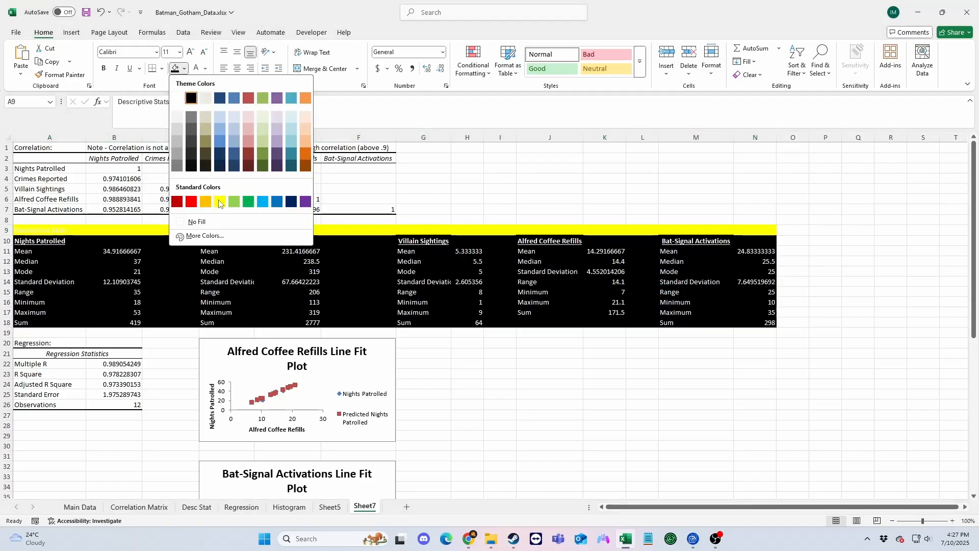
{"action": "left_click", "coordinate": [220, 202]}
{"action": "left_click", "coordinate": [50, 230]}
{"action": "left_click", "coordinate": [205, 69]}
{"action": "left_click", "coordinate": [212, 114]}
Fill the correlation block A1:F7 black with white text.
{"action": "left_click_drag", "start_coordinate": [49, 148], "coordinate": [367, 209]}
{"action": "left_click", "coordinate": [185, 68]}
{"action": "left_click", "coordinate": [192, 98]}
{"action": "left_click", "coordinate": [205, 68]}
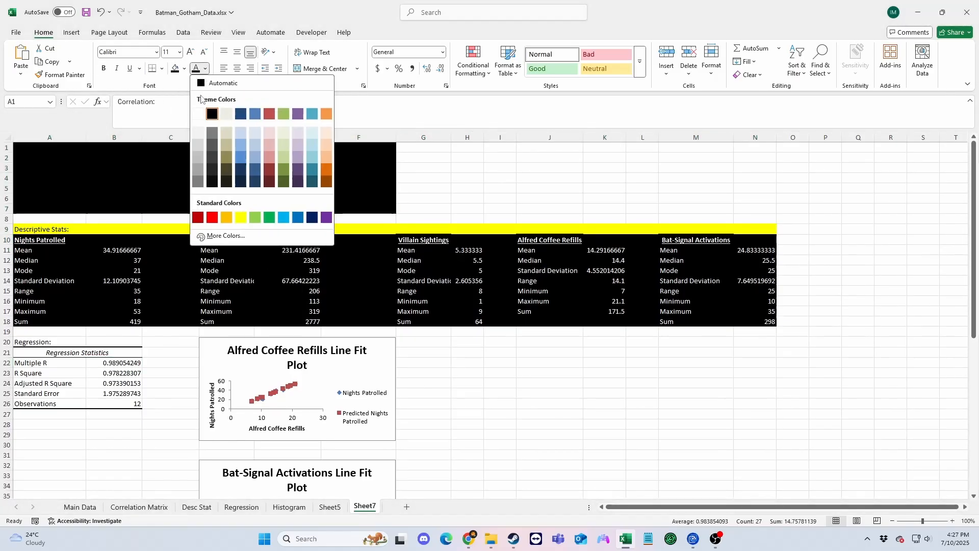
{"action": "left_click", "coordinate": [198, 114]}
Fill the Correlation heading row A1:F1 yellow with black text.
{"action": "left_click_drag", "start_coordinate": [50, 148], "coordinate": [359, 148]}
{"action": "left_click", "coordinate": [184, 68]}
{"action": "left_click", "coordinate": [219, 202]}
{"action": "left_click", "coordinate": [205, 68]}
{"action": "left_click", "coordinate": [212, 113]}
Fill the Regression heading row A20:B20 yellow and the statistics in A21:B26 black with white text.
{"action": "left_click", "coordinate": [56, 342]}
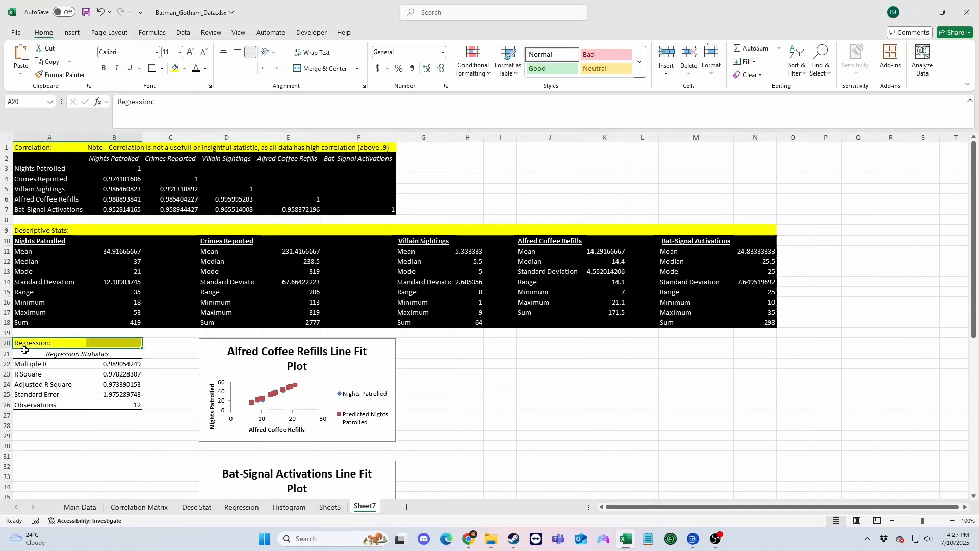
{"action": "left_click_drag", "start_coordinate": [31, 354], "coordinate": [114, 404]}
{"action": "left_click", "coordinate": [185, 69]}
{"action": "left_click", "coordinate": [192, 98]}
{"action": "left_click", "coordinate": [205, 68]}
{"action": "left_click", "coordinate": [198, 114]}
Enter the heading "Histogram:" in A43 and fill the heading row yellow.
{"action": "scroll", "coordinate": [102, 316], "scroll_direction": "down", "scroll_amount": 9}
{"action": "left_click", "coordinate": [45, 317]}
{"action": "type", "text": "Histogram:"}
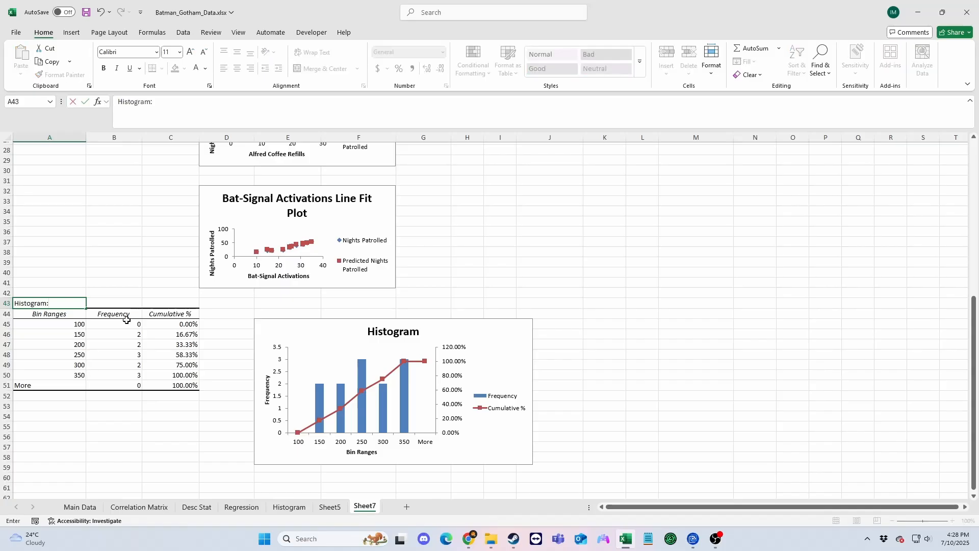
{"action": "key", "text": "Return"}
{"action": "left_click", "coordinate": [185, 69]}
{"action": "left_click", "coordinate": [220, 202]}
Fill the histogram frequency table A44:C51 black with white text.
{"action": "left_click_drag", "start_coordinate": [56, 303], "coordinate": [173, 386]}
{"action": "left_click", "coordinate": [196, 68]}
{"action": "left_click", "coordinate": [185, 69]}
{"action": "left_click", "coordinate": [191, 98]}
Apply a dark chart style to the Alfred Coffee Refills Line Fit Plot.
{"action": "scroll", "coordinate": [316, 306], "scroll_direction": "up", "scroll_amount": 9}
{"action": "left_click", "coordinate": [382, 359]}
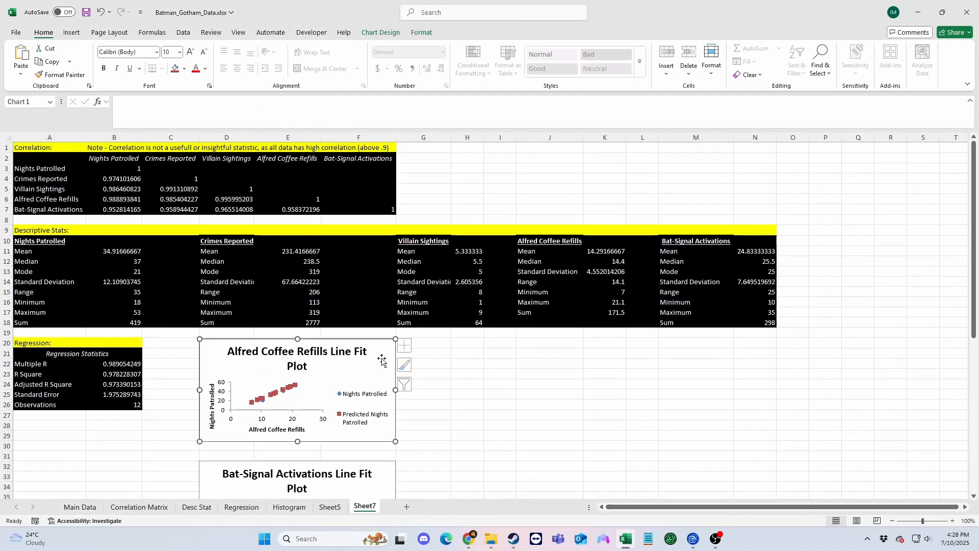
{"action": "left_click", "coordinate": [408, 365]}
{"action": "left_click", "coordinate": [462, 331]}
{"action": "scroll", "coordinate": [494, 393], "scroll_direction": "down", "scroll_amount": 5}
{"action": "scroll", "coordinate": [492, 397], "scroll_direction": "up", "scroll_amount": 5}
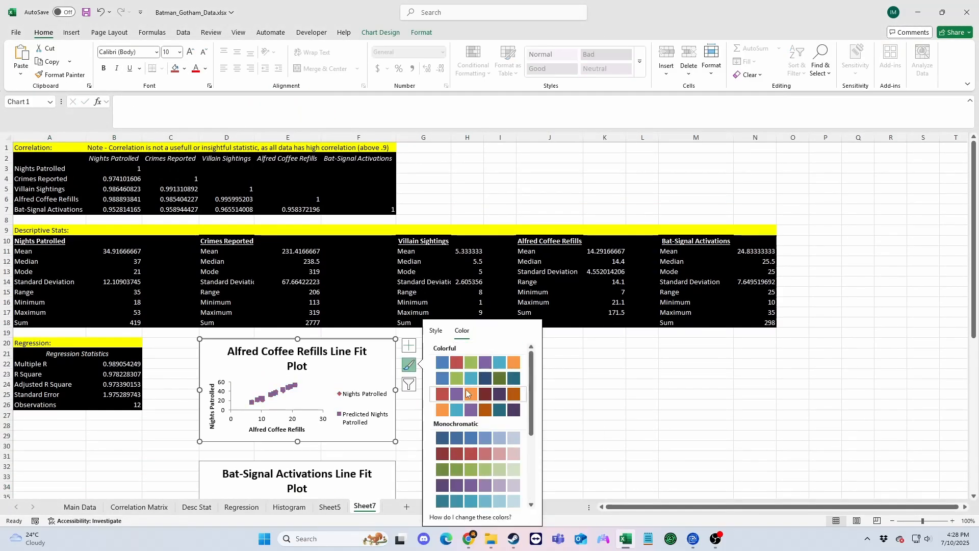
{"action": "left_click", "coordinate": [436, 331]}
{"action": "scroll", "coordinate": [477, 387], "scroll_direction": "down", "scroll_amount": 5}
{"action": "scroll", "coordinate": [475, 373], "scroll_direction": "up", "scroll_amount": 2}
{"action": "left_click", "coordinate": [473, 365]}
Apply the matching dark chart style to the Bat-Signal Activations Line Fit Plot.
{"action": "scroll", "coordinate": [383, 388], "scroll_direction": "down", "scroll_amount": 3}
{"action": "left_click", "coordinate": [382, 390]}
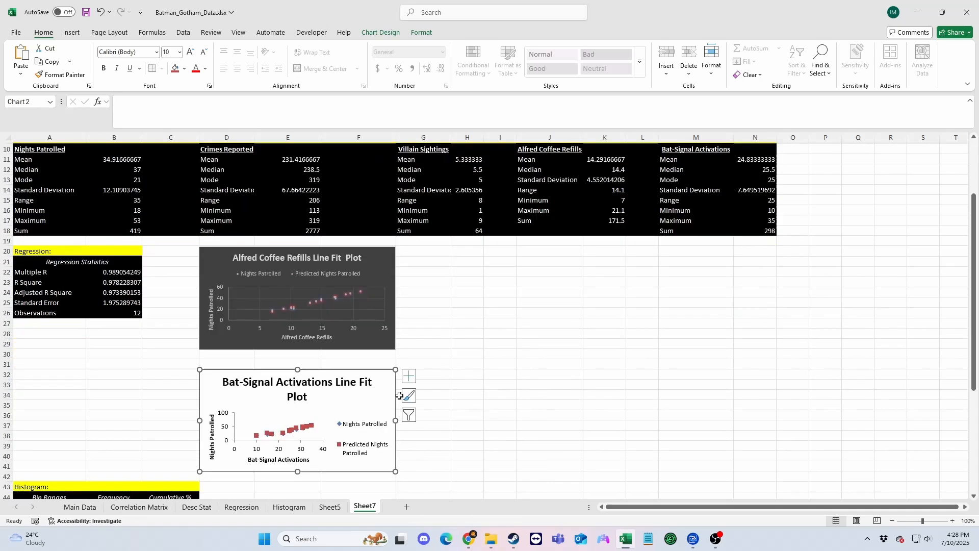
{"action": "left_click", "coordinate": [409, 396]}
{"action": "scroll", "coordinate": [492, 444], "scroll_direction": "down", "scroll_amount": 5}
{"action": "scroll", "coordinate": [496, 459], "scroll_direction": "up", "scroll_amount": 3}
{"action": "left_click", "coordinate": [496, 483]}
Enlarge both line fit plots to the same width and stack them directly on top of each other.
{"action": "scroll", "coordinate": [388, 326], "scroll_direction": "down", "scroll_amount": 1}
{"action": "left_click_drag", "start_coordinate": [380, 306], "coordinate": [435, 338]}
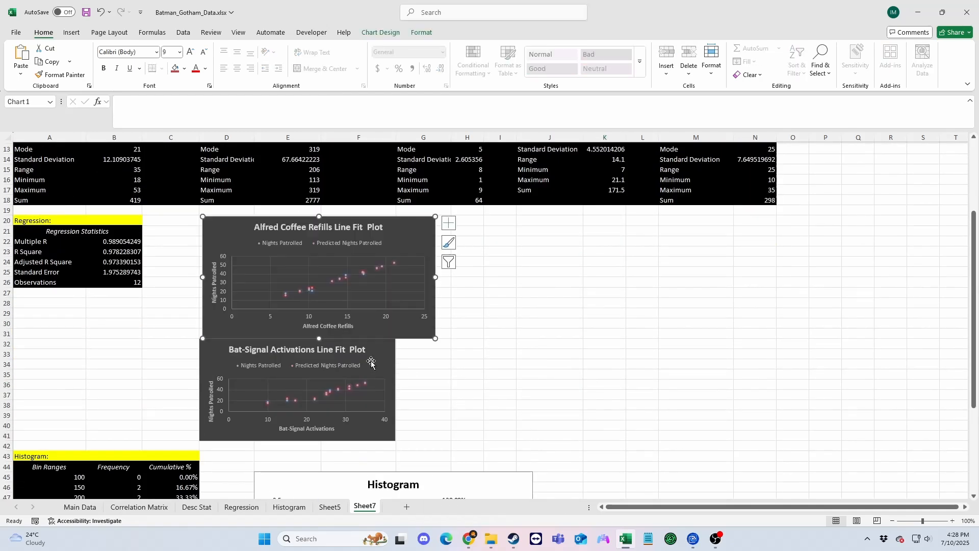
{"action": "left_click", "coordinate": [372, 362]}
{"action": "left_click_drag", "start_coordinate": [396, 441], "coordinate": [435, 462]}
{"action": "left_click_drag", "start_coordinate": [200, 338], "coordinate": [203, 337]}
Caption the line fit plots "Nights Patrolled vs Coffee Refills" in H21 and "Nights patrolled vs Bat signal activation" in H33.
{"action": "left_click", "coordinate": [526, 309]}
{"action": "left_click", "coordinate": [467, 231]}
{"action": "type", "text": "Nights Patrolled vs Coffee Refills"}
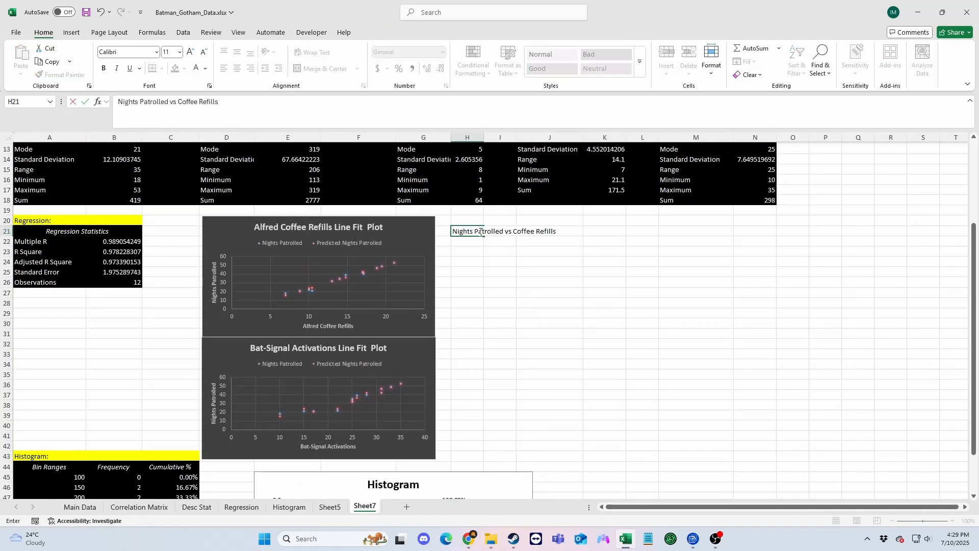
{"action": "left_click", "coordinate": [475, 353]}
{"action": "type", "text": "Nights patrolled vs Bat signal"}
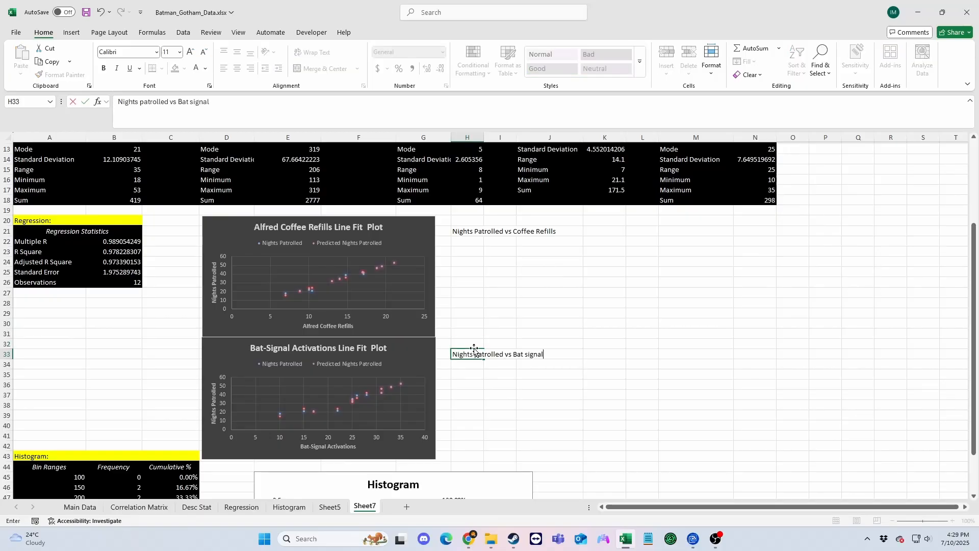
{"action": "type", "text": "n"}
Apply a dark chart style to the histogram chart.
{"action": "scroll", "coordinate": [474, 357], "scroll_direction": "down", "scroll_amount": 4}
{"action": "left_click", "coordinate": [510, 358]}
{"action": "left_click", "coordinate": [548, 374]}
{"action": "scroll", "coordinate": [623, 376], "scroll_direction": "down", "scroll_amount": 2}
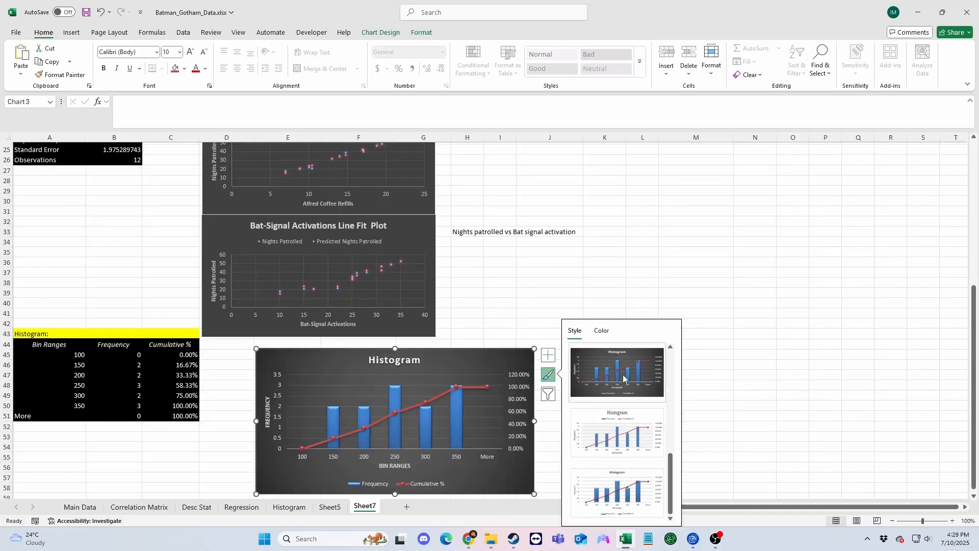
{"action": "left_click", "coordinate": [623, 375]}
{"action": "left_click", "coordinate": [755, 323]}
Move the histogram chart directly below its frequency table.
{"action": "scroll", "coordinate": [699, 377], "scroll_direction": "up", "scroll_amount": 5}
{"action": "scroll", "coordinate": [699, 377], "scroll_direction": "down", "scroll_amount": 6}
{"action": "left_click_drag", "start_coordinate": [507, 327], "coordinate": [276, 413]}
{"action": "right_click", "coordinate": [426, 365]}
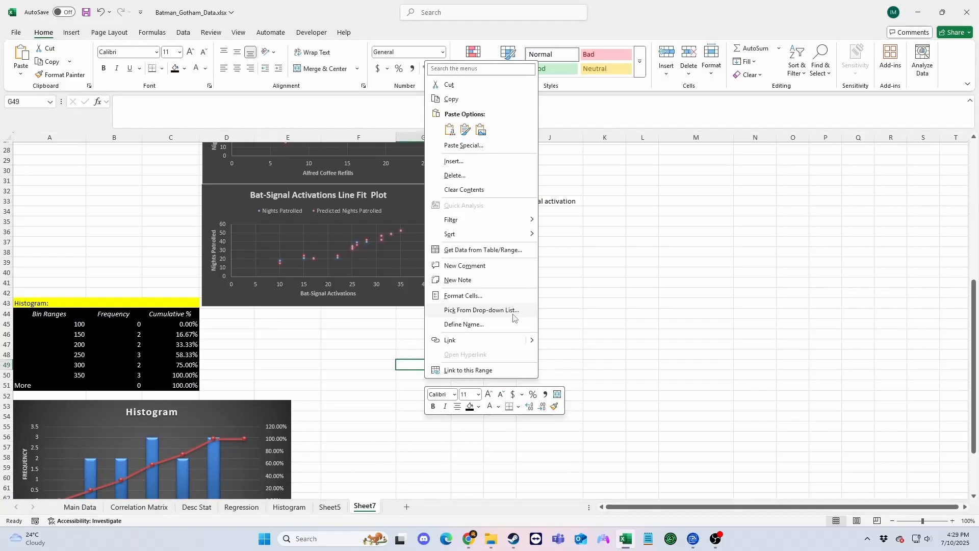
{"action": "key", "text": "Escape"}
Try highlighting the Nights Patrolled mean and sum cells in yellow.
{"action": "scroll", "coordinate": [82, 349], "scroll_direction": "up", "scroll_amount": 9}
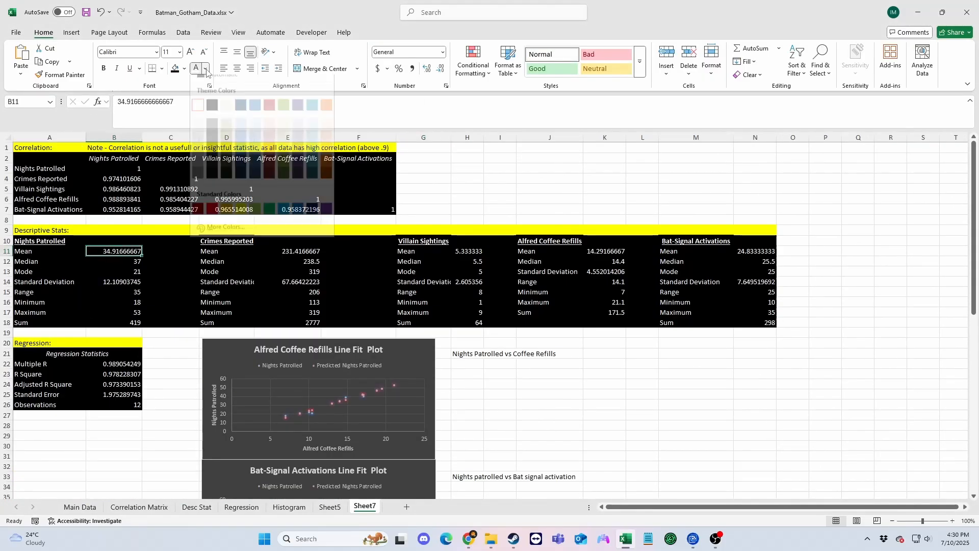
{"action": "left_click", "coordinate": [175, 68]}
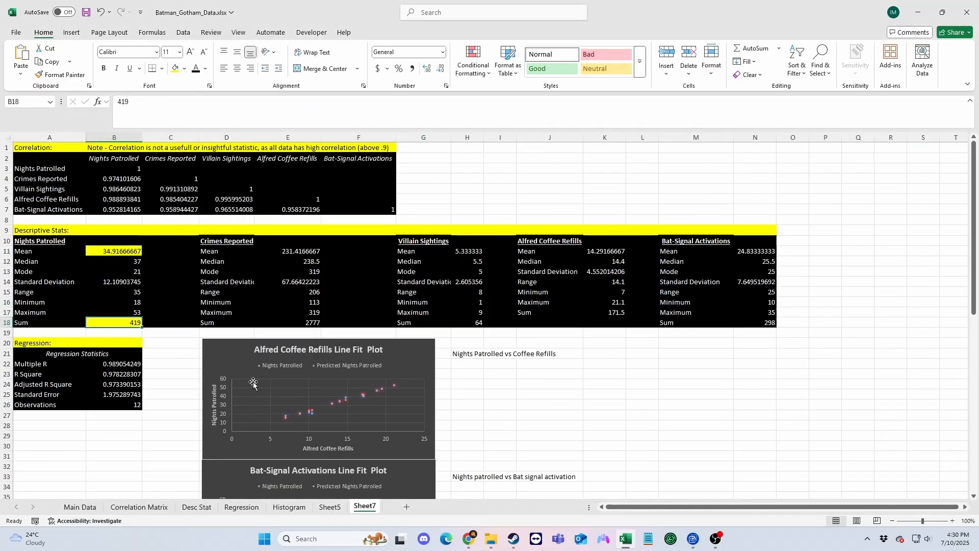
{"action": "key", "text": "ctrl+z"}
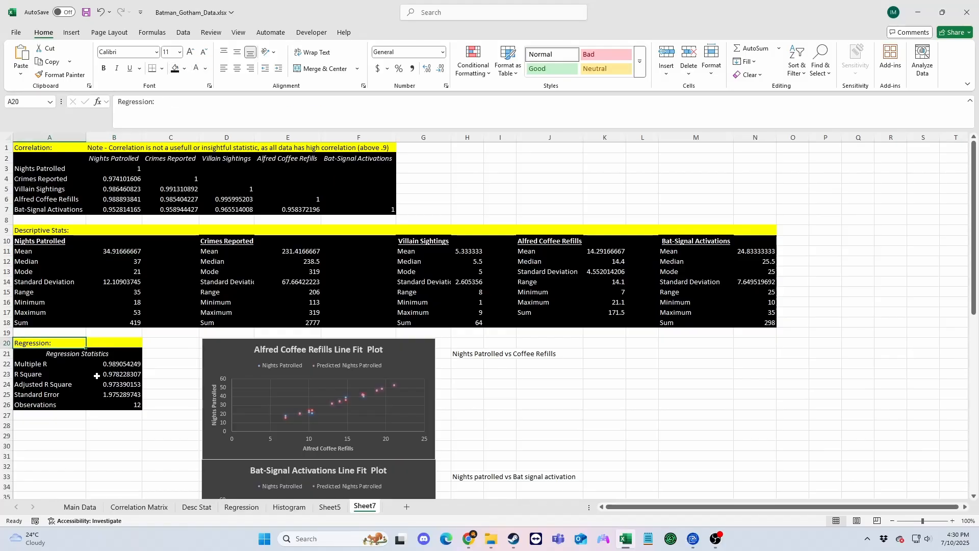
Move the regression block down one row and fill A19:N19 below the descriptive statistics yellow.
{"action": "left_click_drag", "start_coordinate": [97, 376], "coordinate": [134, 404]}
{"action": "left_click_drag", "start_coordinate": [142, 383], "coordinate": [142, 393]}
{"action": "left_click_drag", "start_coordinate": [61, 333], "coordinate": [750, 333]}
{"action": "left_click", "coordinate": [184, 68]}
{"action": "left_click", "coordinate": [222, 202]}
{"action": "left_click", "coordinate": [402, 221]}
Move the regression block down so its heading sits in A22, and shift both line fit plots down with it.
{"action": "scroll", "coordinate": [400, 228], "scroll_direction": "down", "scroll_amount": 5}
{"action": "left_click_drag", "start_coordinate": [56, 200], "coordinate": [142, 260]}
{"action": "left_click_drag", "start_coordinate": [213, 317], "coordinate": [212, 335]}
{"action": "left_click_drag", "start_coordinate": [214, 196], "coordinate": [212, 210]}
{"action": "scroll", "coordinate": [464, 291], "scroll_direction": "up", "scroll_amount": 3}
{"action": "left_click", "coordinate": [465, 290]}
{"action": "scroll", "coordinate": [466, 395], "scroll_direction": "up", "scroll_amount": 2}
Fill the closing rows of the regression table (A29:B29) and histogram table (A52:C52) yellow, nudging the histogram chart down.
{"action": "scroll", "coordinate": [467, 395], "scroll_direction": "down", "scroll_amount": 4}
{"action": "left_click_drag", "start_coordinate": [50, 314], "coordinate": [124, 315]}
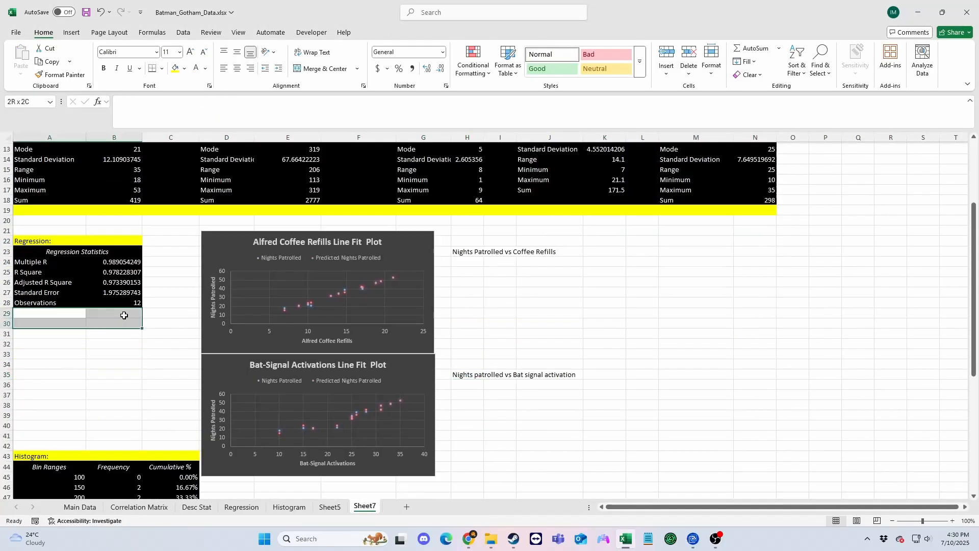
{"action": "left_click", "coordinate": [175, 68]}
{"action": "scroll", "coordinate": [473, 324], "scroll_direction": "up", "scroll_amount": 4}
{"action": "scroll", "coordinate": [84, 429], "scroll_direction": "down", "scroll_amount": 10}
{"action": "left_click_drag", "start_coordinate": [82, 379], "coordinate": [81, 385]}
{"action": "left_click_drag", "start_coordinate": [49, 365], "coordinate": [191, 365]}
{"action": "scroll", "coordinate": [252, 267], "scroll_direction": "up", "scroll_amount": 10}
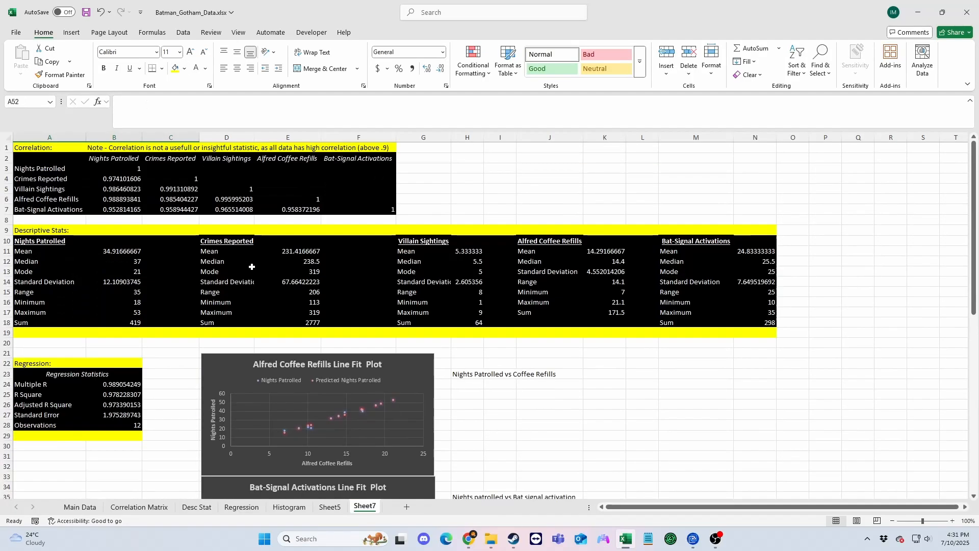
Move the descriptive statistics block down one row to start in A10 and fill A8:F8 below the correlation table yellow.
{"action": "left_click_drag", "start_coordinate": [676, 326], "coordinate": [755, 333]}
{"action": "left_click_drag", "start_coordinate": [776, 257], "coordinate": [773, 267]}
{"action": "left_click_drag", "start_coordinate": [50, 220], "coordinate": [359, 220]}
{"action": "left_click", "coordinate": [175, 68]}
{"action": "left_click", "coordinate": [468, 178]}
Rename Sheet7 as Main Sheet.
{"action": "scroll", "coordinate": [475, 323], "scroll_direction": "down", "scroll_amount": 5}
{"action": "scroll", "coordinate": [474, 324], "scroll_direction": "up", "scroll_amount": 5}
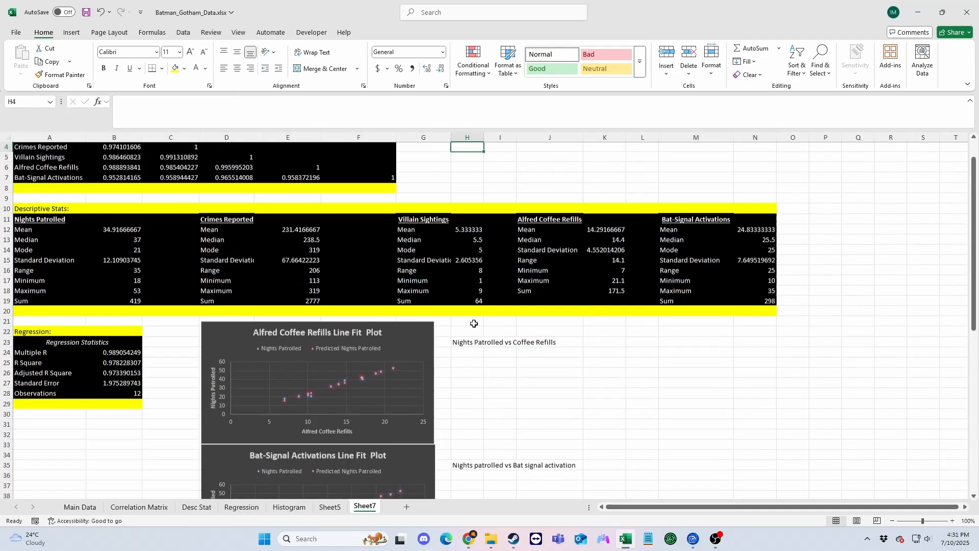
{"action": "double_click", "coordinate": [366, 505]}
{"action": "type", "text": "Main Sheet"}
Rename Sheet5, which holds the crimes reported and bin values, as Bin Ranges.
{"action": "left_click", "coordinate": [329, 506]}
{"action": "right_click", "coordinate": [330, 506]}
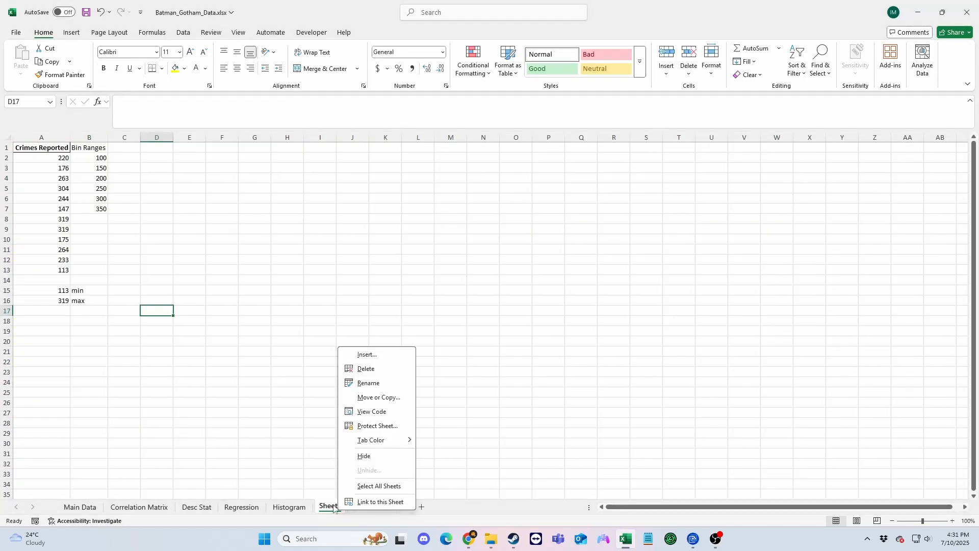
{"action": "left_click", "coordinate": [369, 385]}
{"action": "type", "text": "Bin Ranges"}
Rename Sheet7 as Data Analysis and move it directly after the Main Data sheet.
{"action": "left_click", "coordinate": [386, 506]}
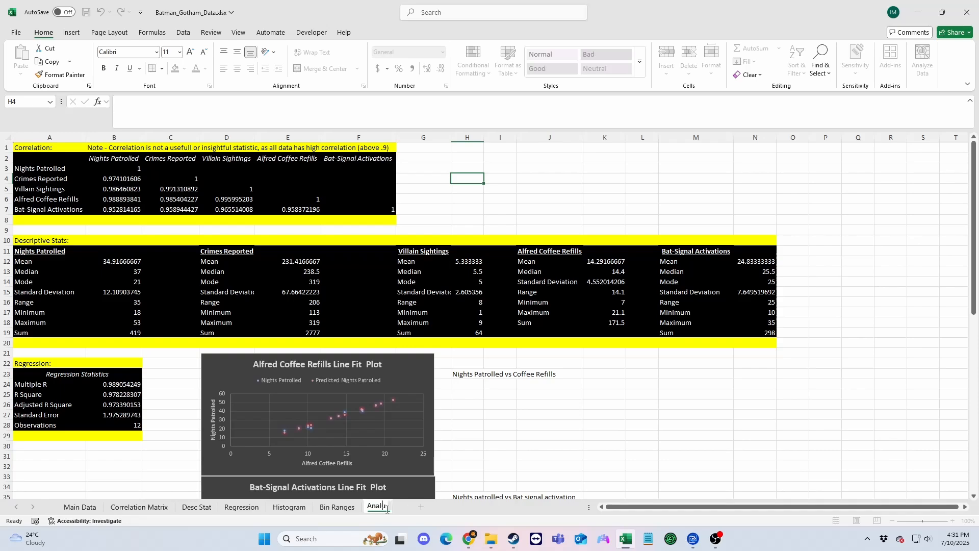
{"action": "left_click_drag", "start_coordinate": [387, 507], "coordinate": [107, 507]}
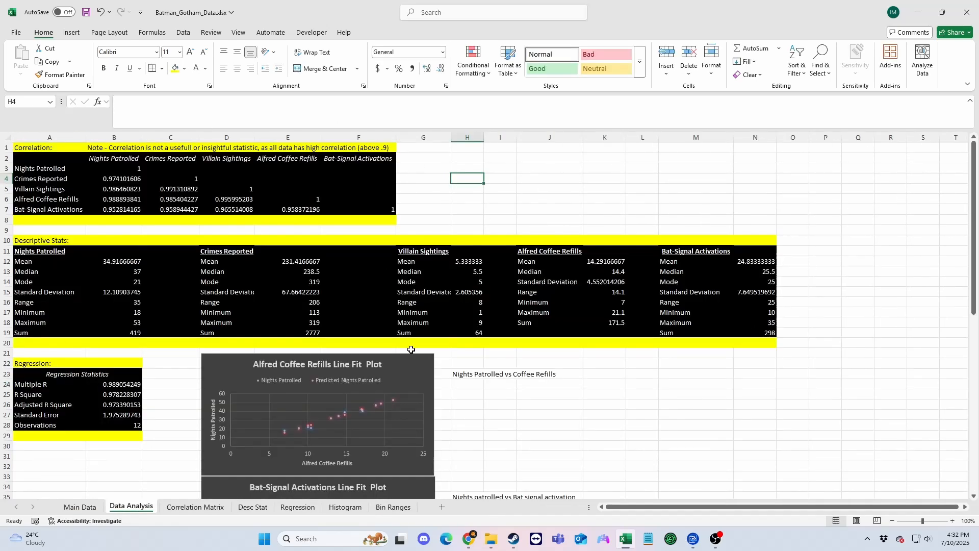
Review the five descriptive statistics blocks, the line fit plots and the histogram on the Data Analysis sheet.
{"action": "left_click_drag", "start_coordinate": [83, 302], "coordinate": [120, 333]}
{"action": "left_click_drag", "start_coordinate": [227, 251], "coordinate": [301, 332]}
{"action": "left_click_drag", "start_coordinate": [423, 251], "coordinate": [479, 332]}
{"action": "left_click_drag", "start_coordinate": [549, 251], "coordinate": [607, 332]}
{"action": "left_click_drag", "start_coordinate": [696, 251], "coordinate": [759, 332]}
{"action": "scroll", "coordinate": [759, 324], "scroll_direction": "down", "scroll_amount": 5}
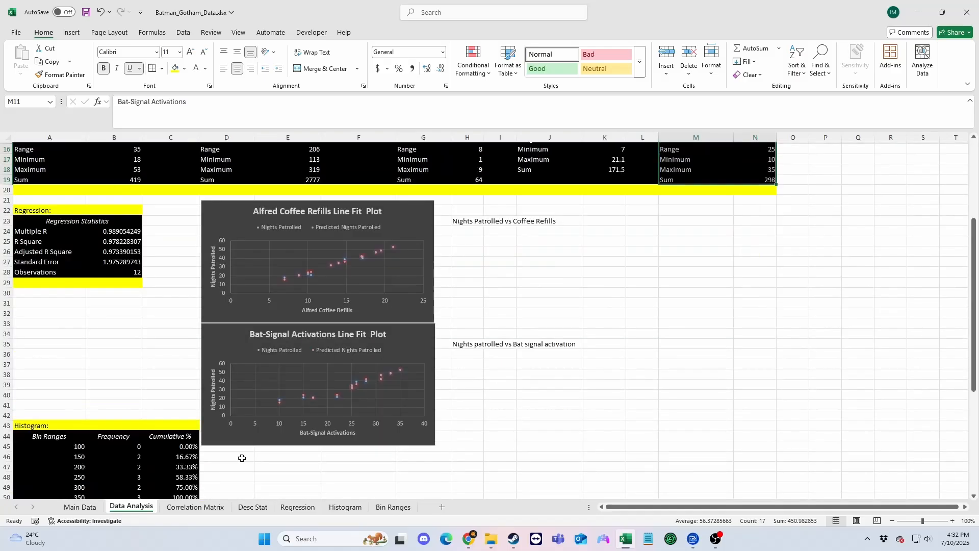
{"action": "scroll", "coordinate": [82, 270], "scroll_direction": "down", "scroll_amount": 6}
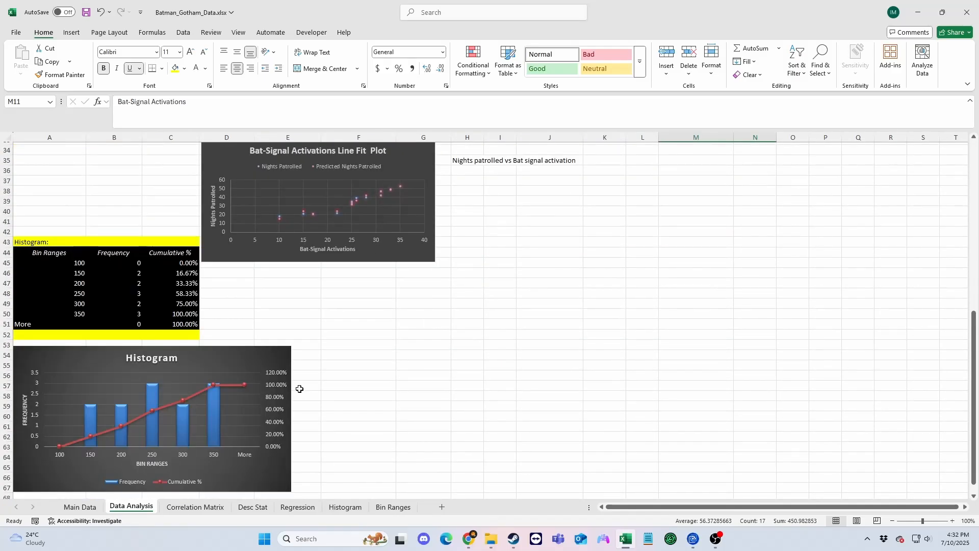
Change the histogram chart's title on the Data Analysis sheet to "Crimes Reported BIN Ranges".
{"action": "left_click", "coordinate": [80, 507]}
{"action": "left_click", "coordinate": [131, 507]}
{"action": "double_click", "coordinate": [168, 357]}
{"action": "double_click", "coordinate": [167, 357]}
{"action": "type", "text": "Crimes Reported"}
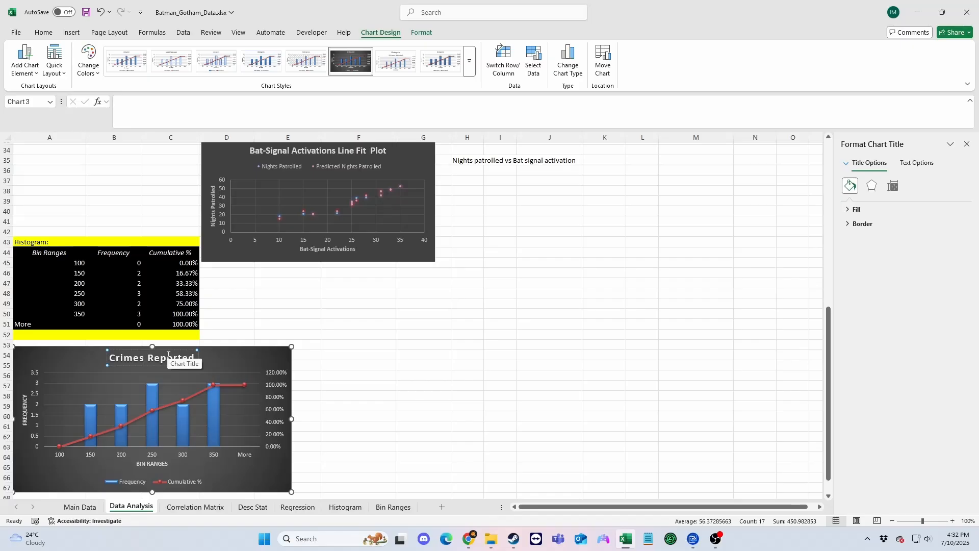
{"action": "type", "text": "  BIN Ranges"}
{"action": "left_click", "coordinate": [359, 365]}
Look over the finished Data Analysis sheet from the correlation table down to the histogram chart.
{"action": "scroll", "coordinate": [472, 434], "scroll_direction": "up", "scroll_amount": 7}
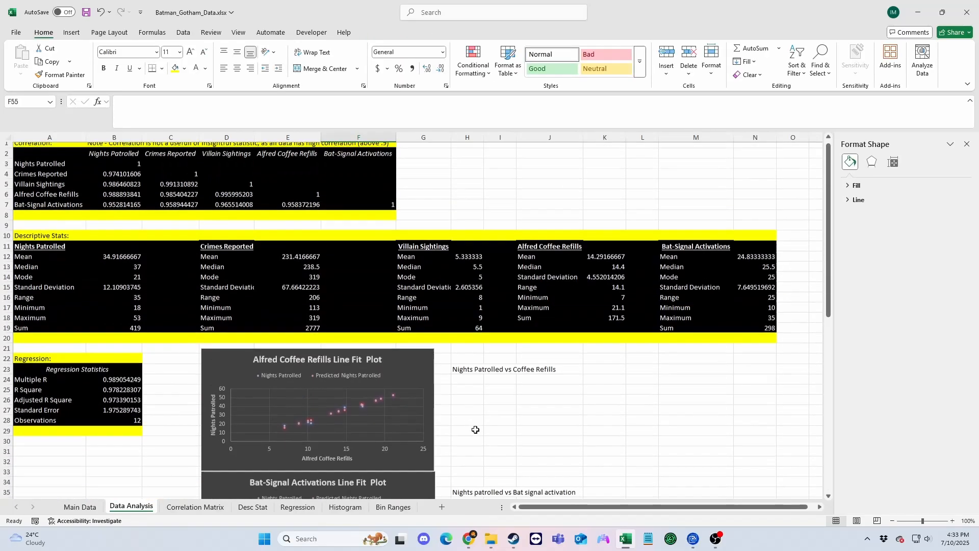
{"action": "scroll", "coordinate": [462, 429], "scroll_direction": "down", "scroll_amount": 8}
{"action": "key", "text": "ctrl+Page_Up"}
{"action": "key", "text": "ctrl+Page_Down"}
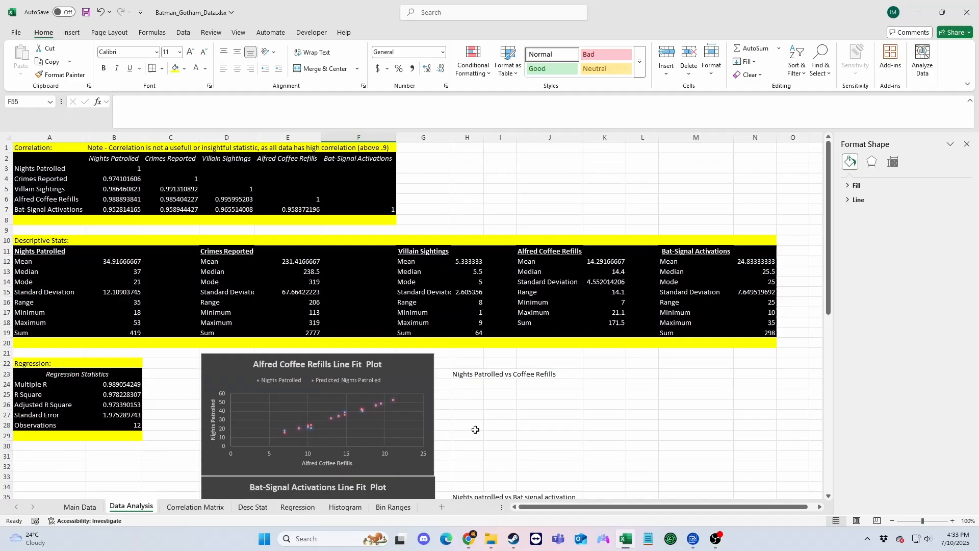
{"action": "scroll", "coordinate": [477, 427], "scroll_direction": "down", "scroll_amount": 4}
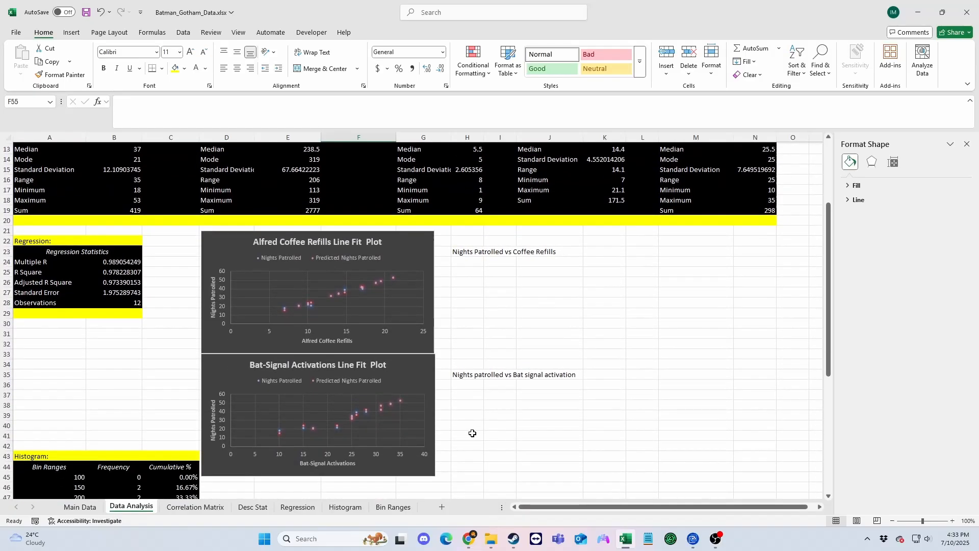
{"action": "scroll", "coordinate": [472, 434], "scroll_direction": "down", "scroll_amount": 6}
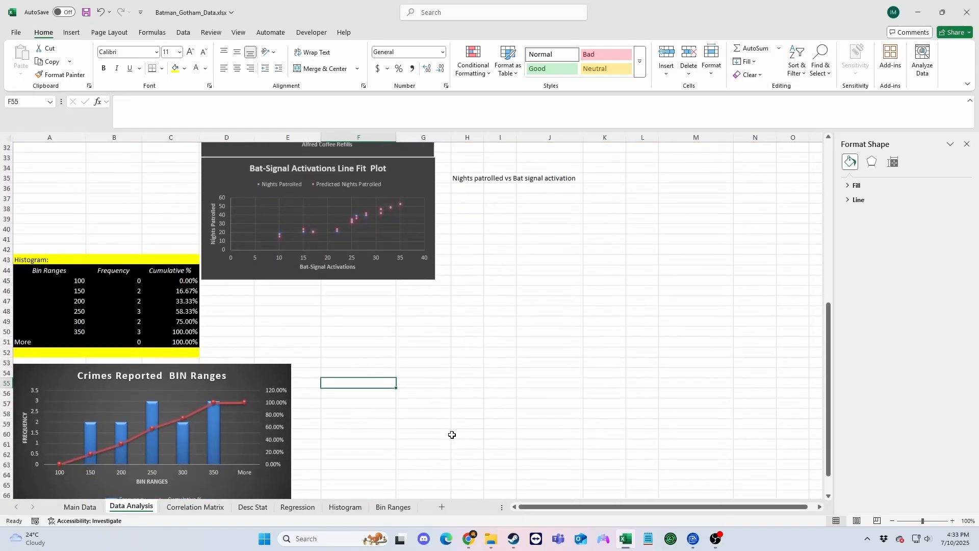
{"action": "scroll", "coordinate": [452, 434], "scroll_direction": "down", "scroll_amount": 3}
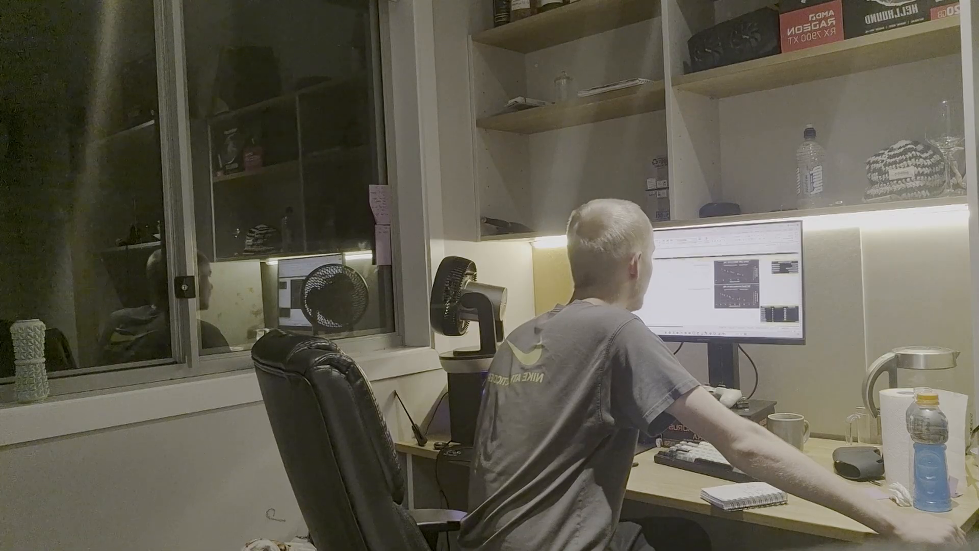